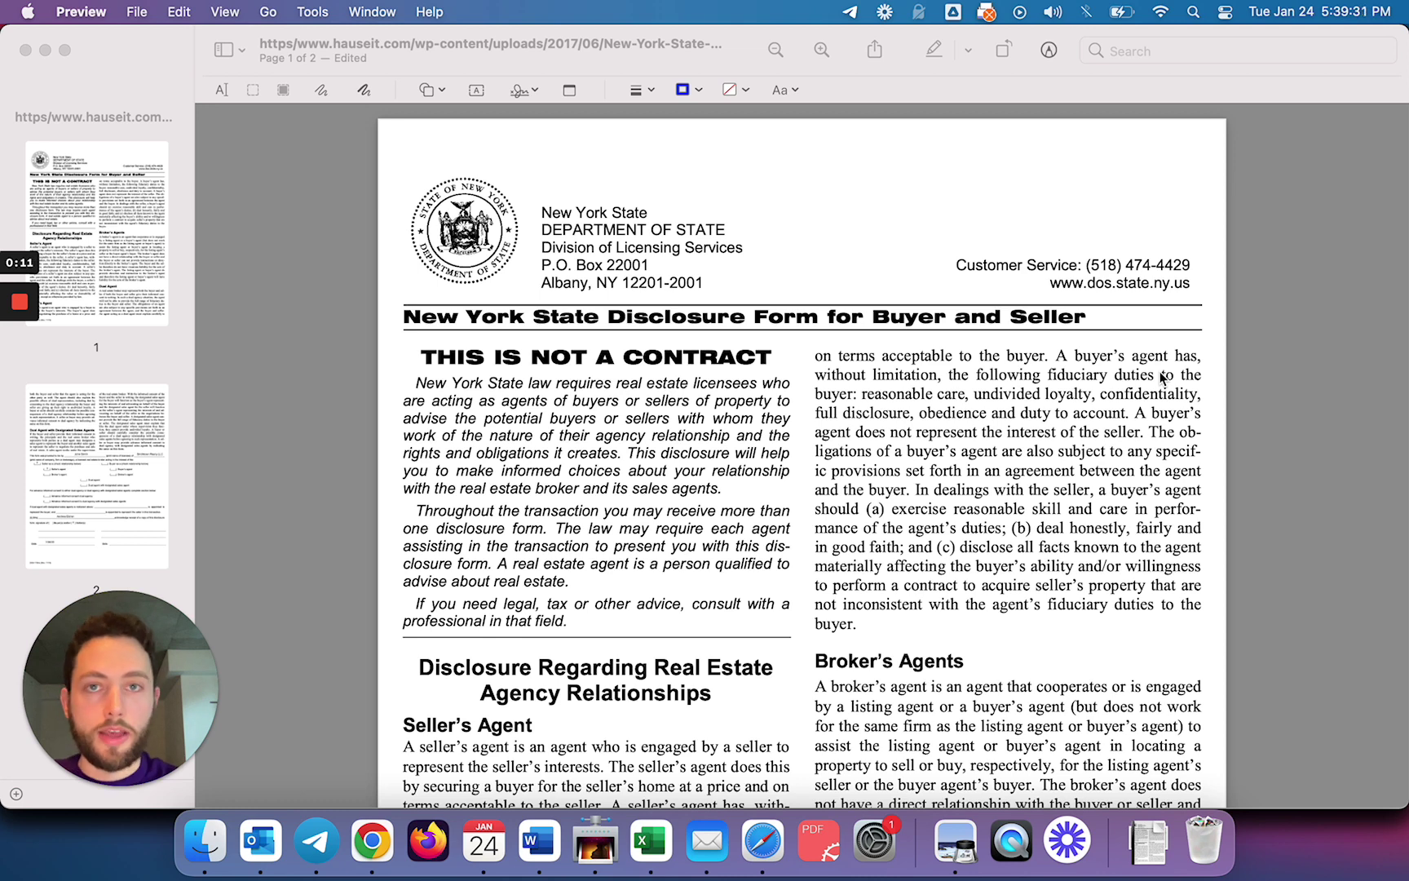
- Switch from the disclosure PDF in Preview to the Cribfox home page in Safari
key("super+Tab")
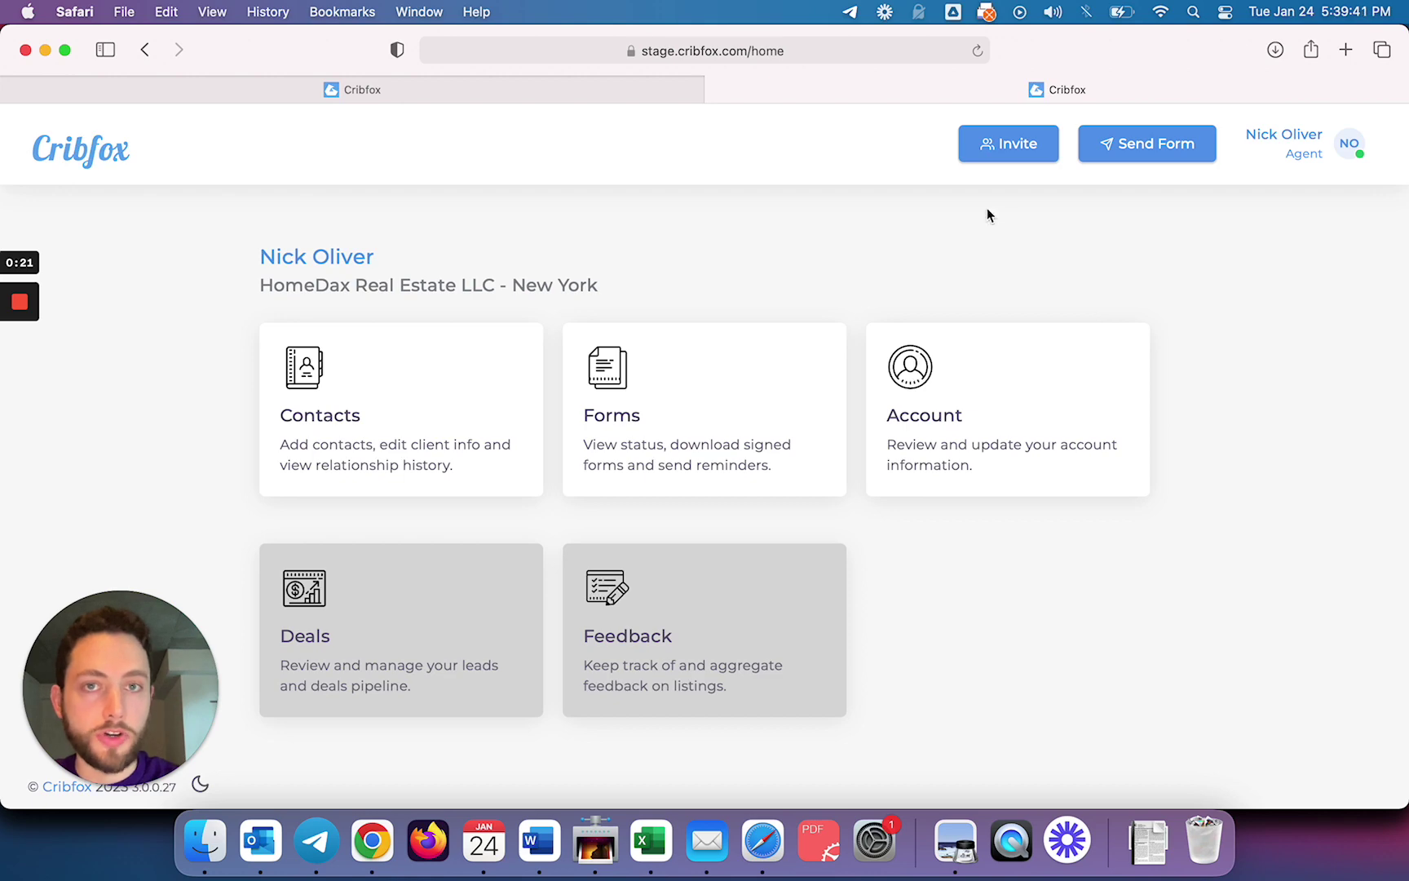
- Start sending the New York State Disclosure Form for Buyer and Seller to a contact
left_click(1165, 152)
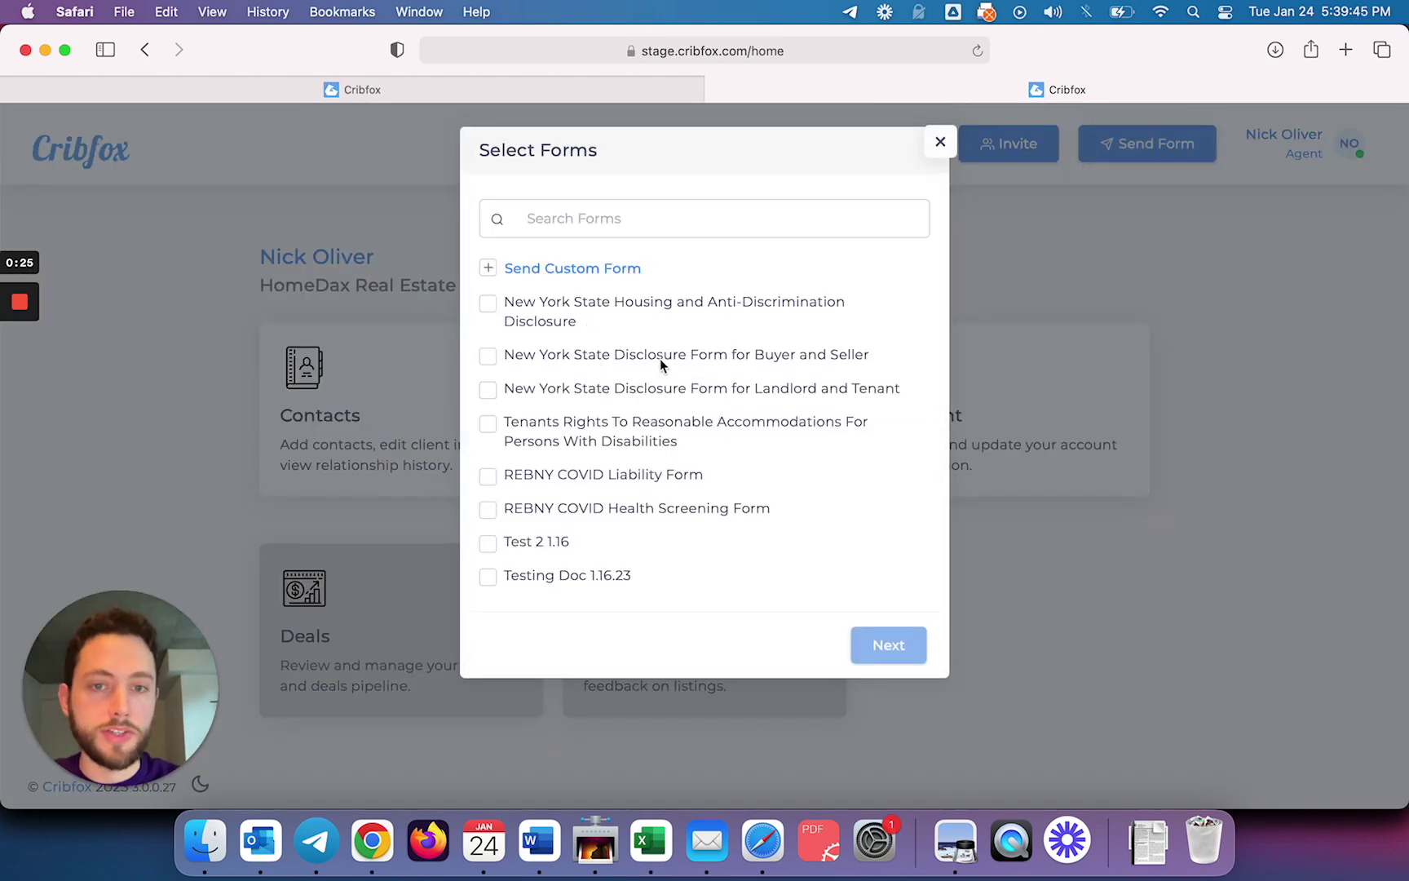
left_click(697, 364)
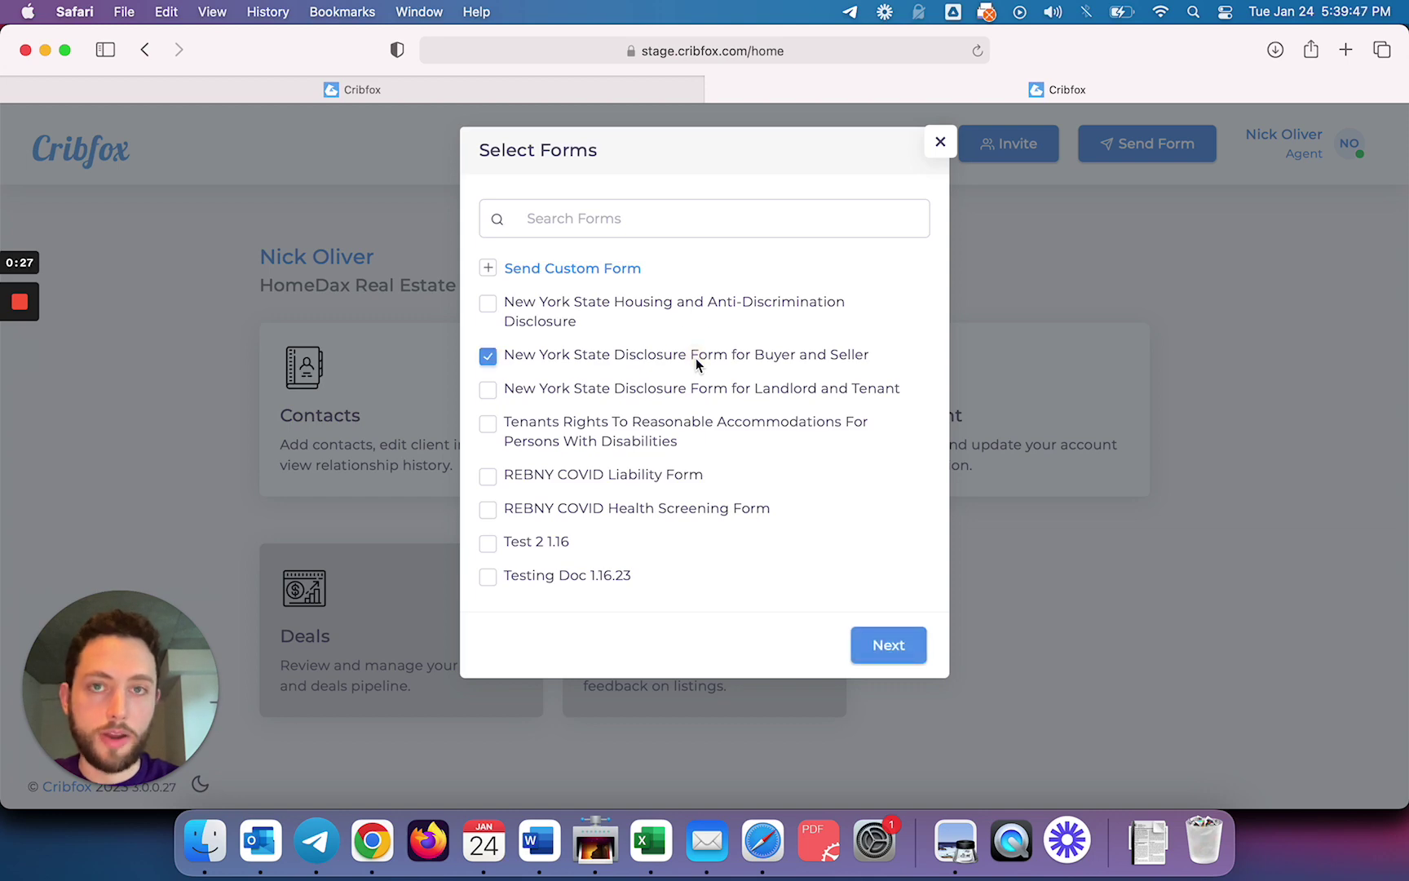
left_click(904, 660)
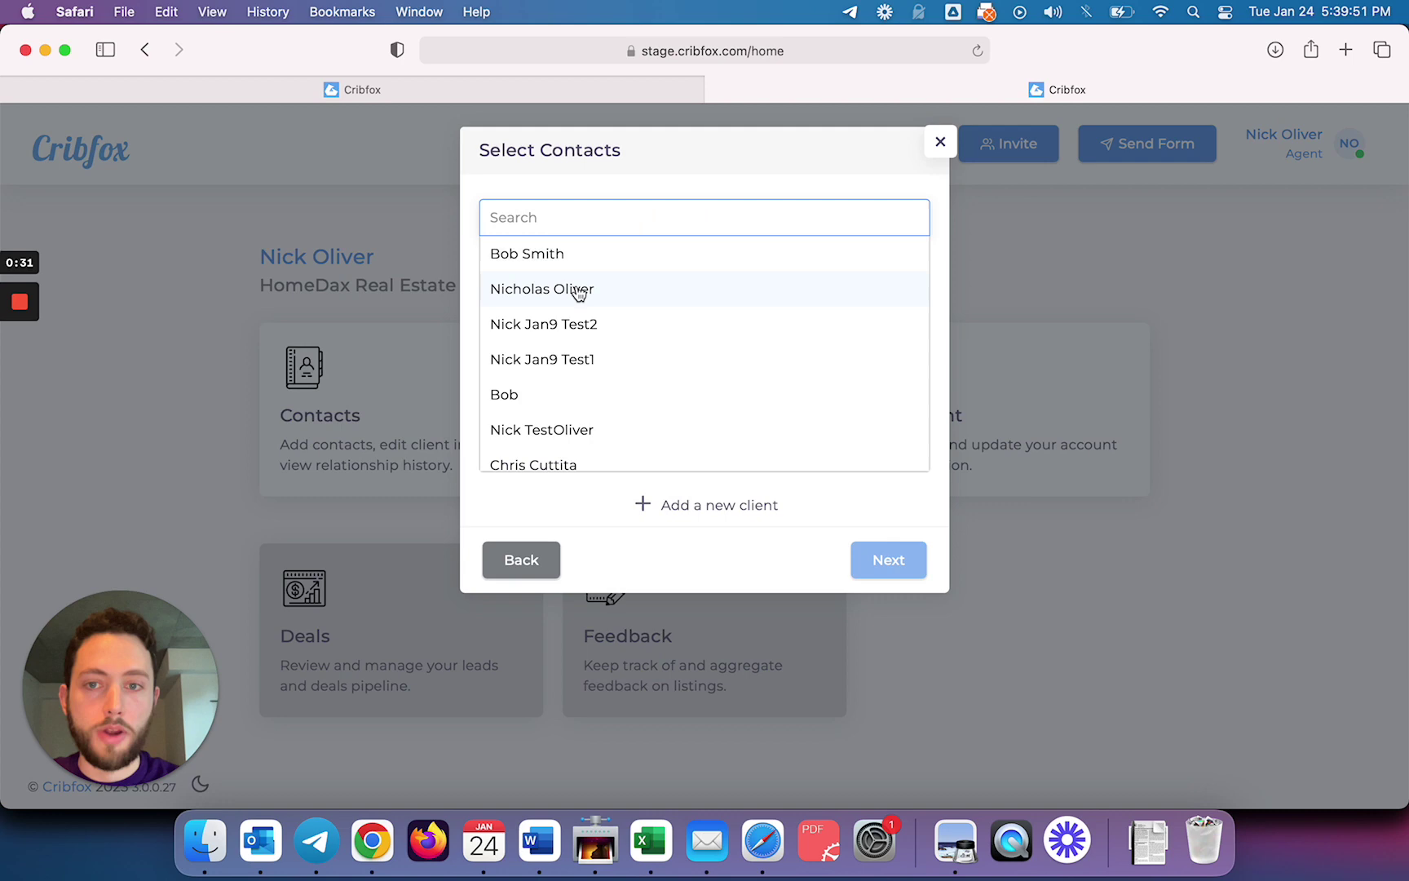
left_click(598, 259)
left_click(887, 562)
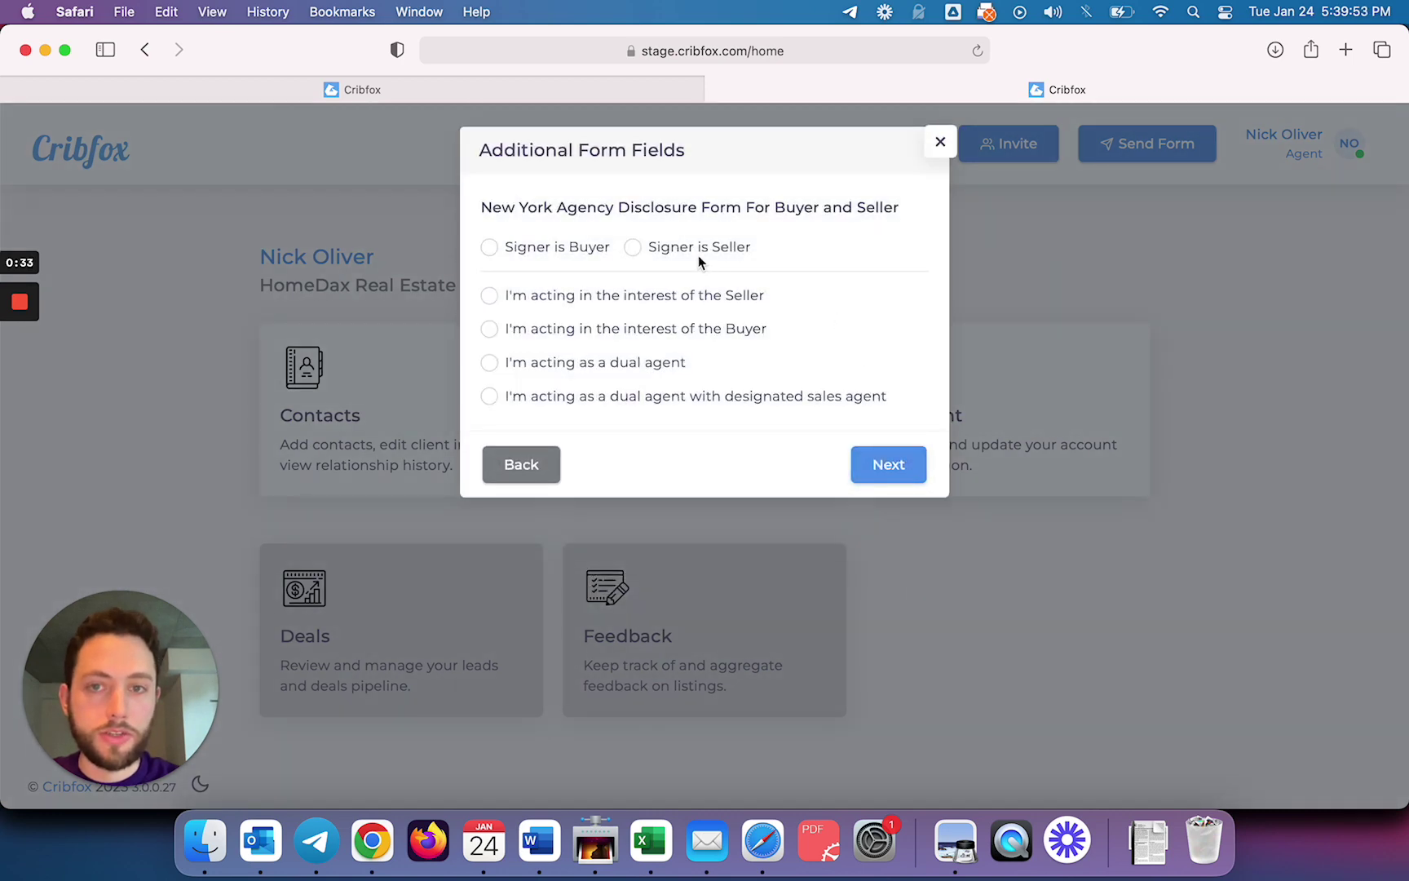
- Set the signer as Buyer with Seller's Agent role, send the form, and return to Preview
left_click(569, 250)
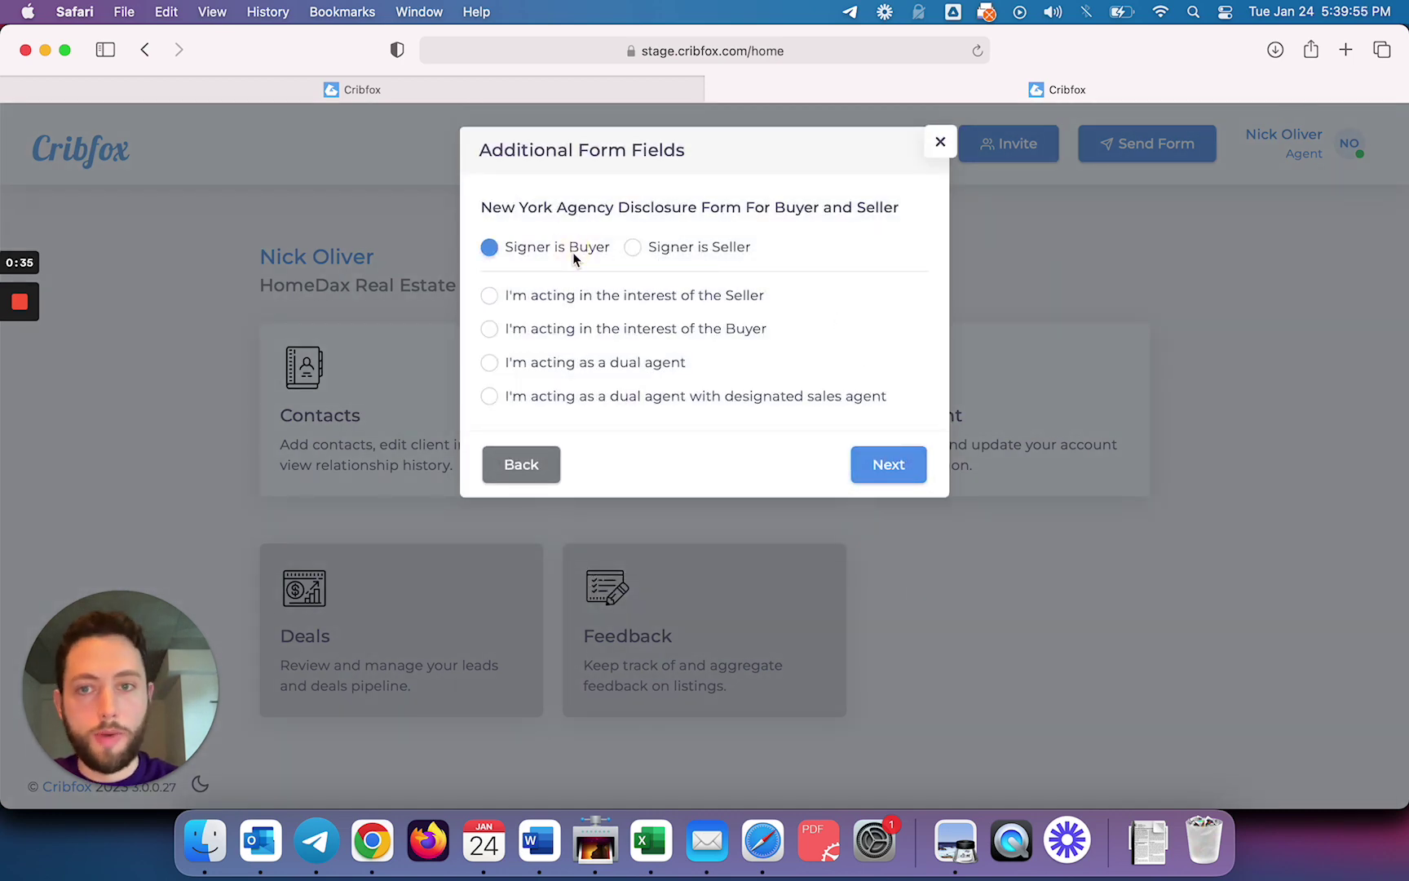
left_click(598, 295)
left_click(632, 327)
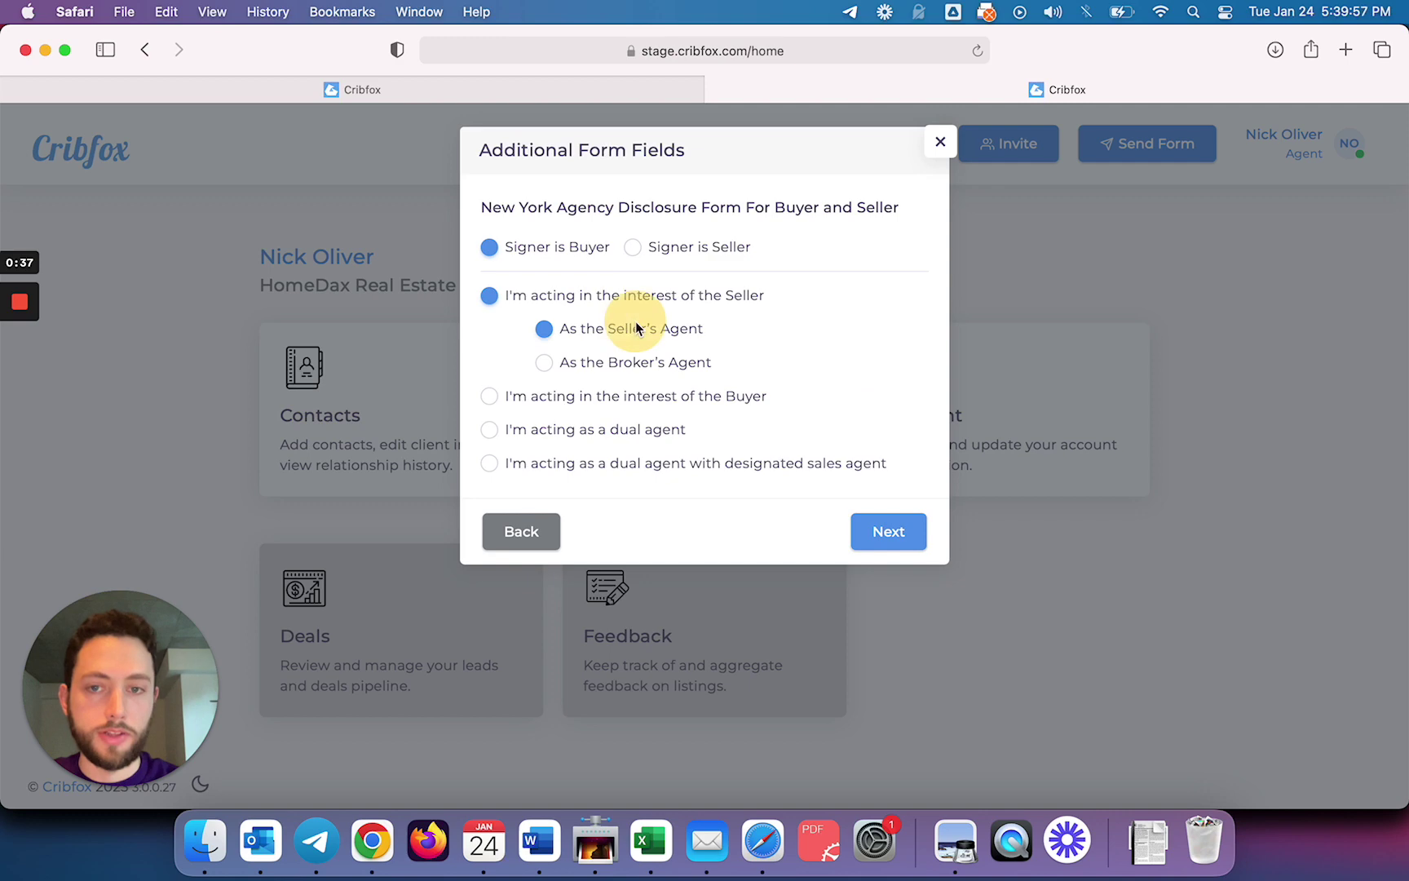
left_click(889, 538)
left_click(872, 285)
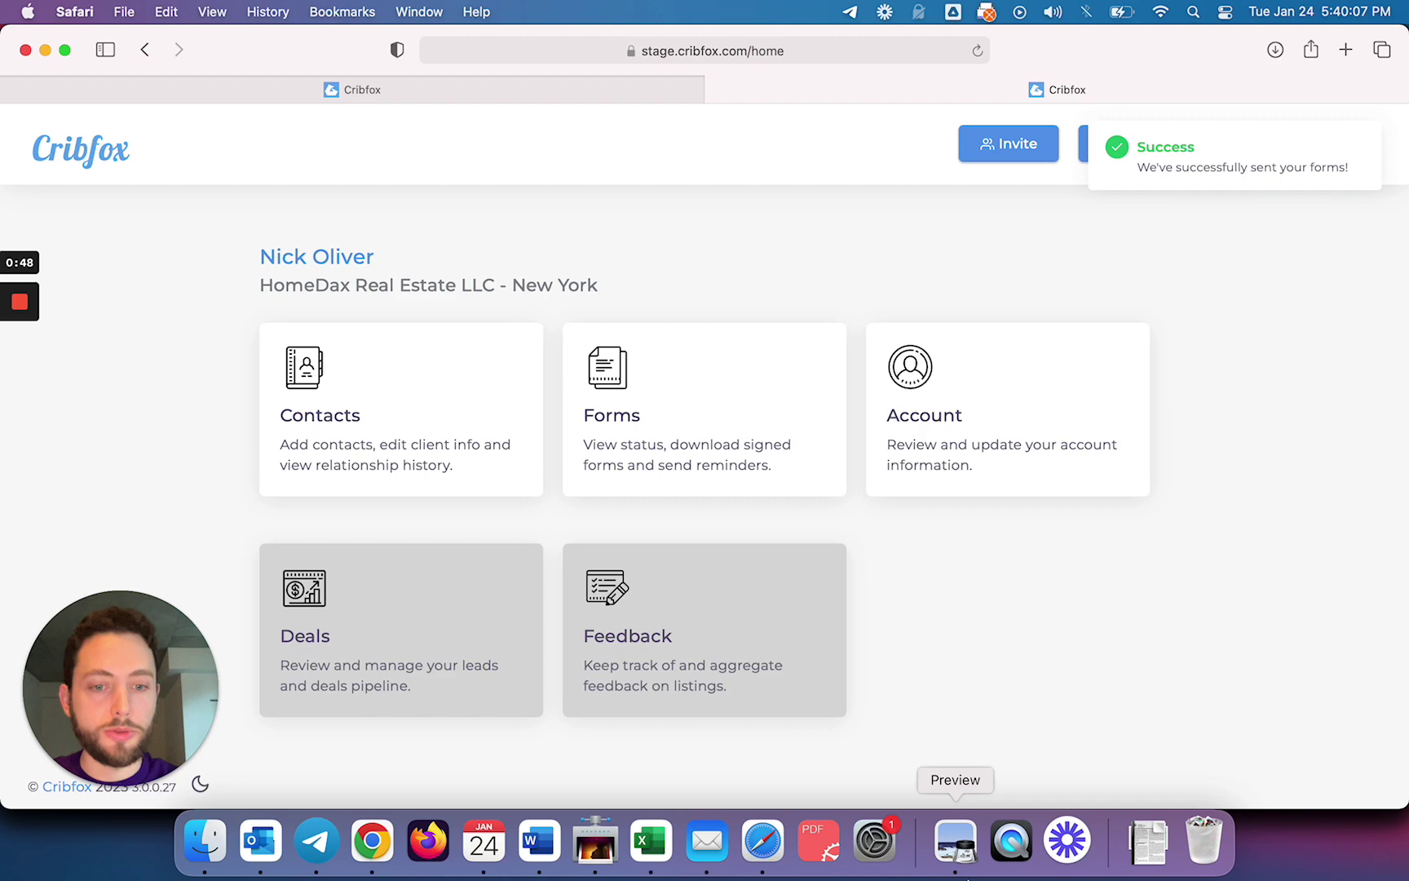
left_click(955, 840)
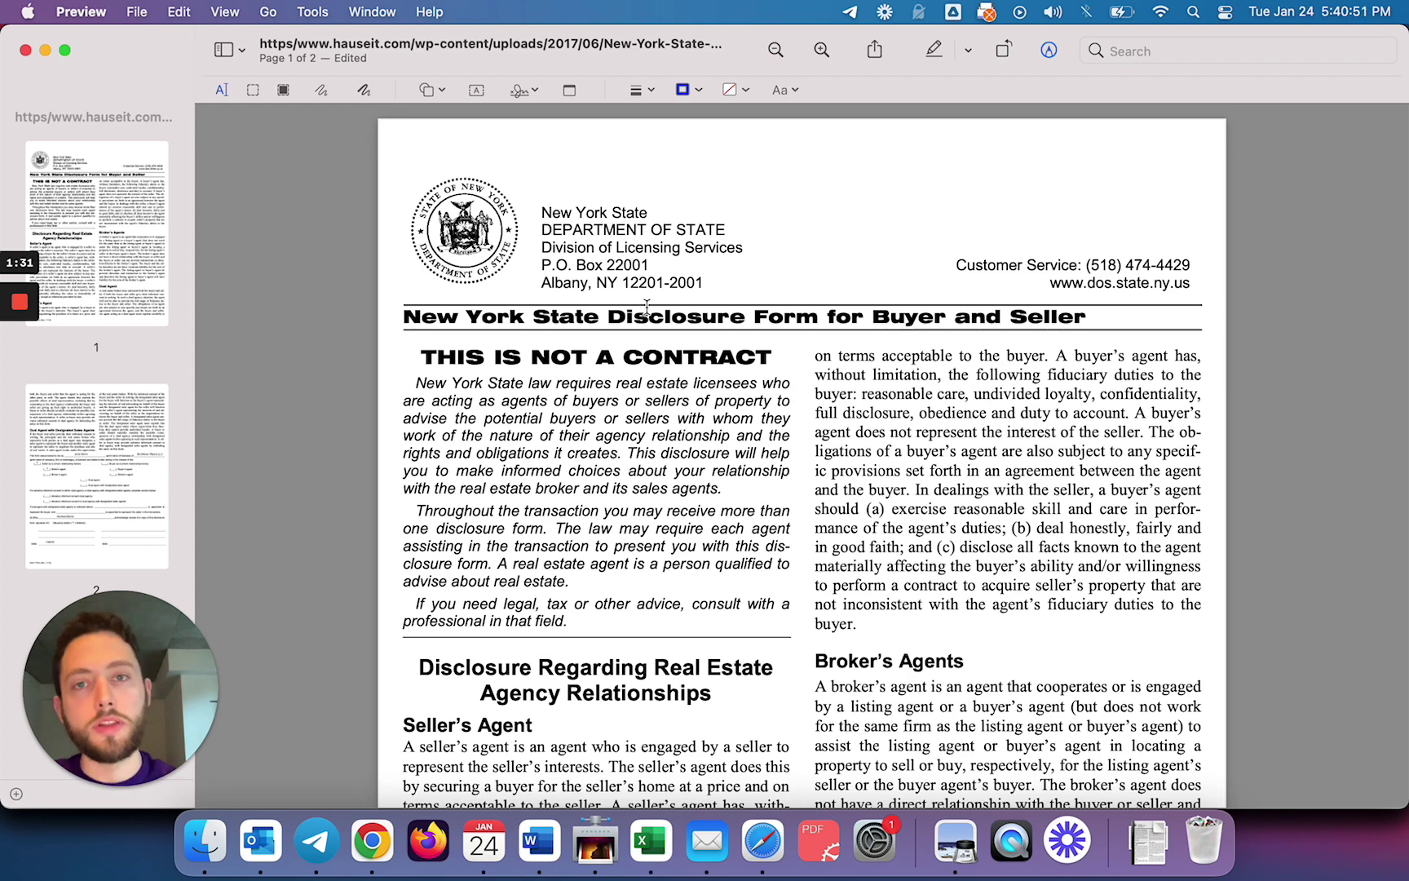
- Scroll through page 1 down to the filled acknowledgment section at the bottom of page 2
scroll(352, 256, "down", 3)
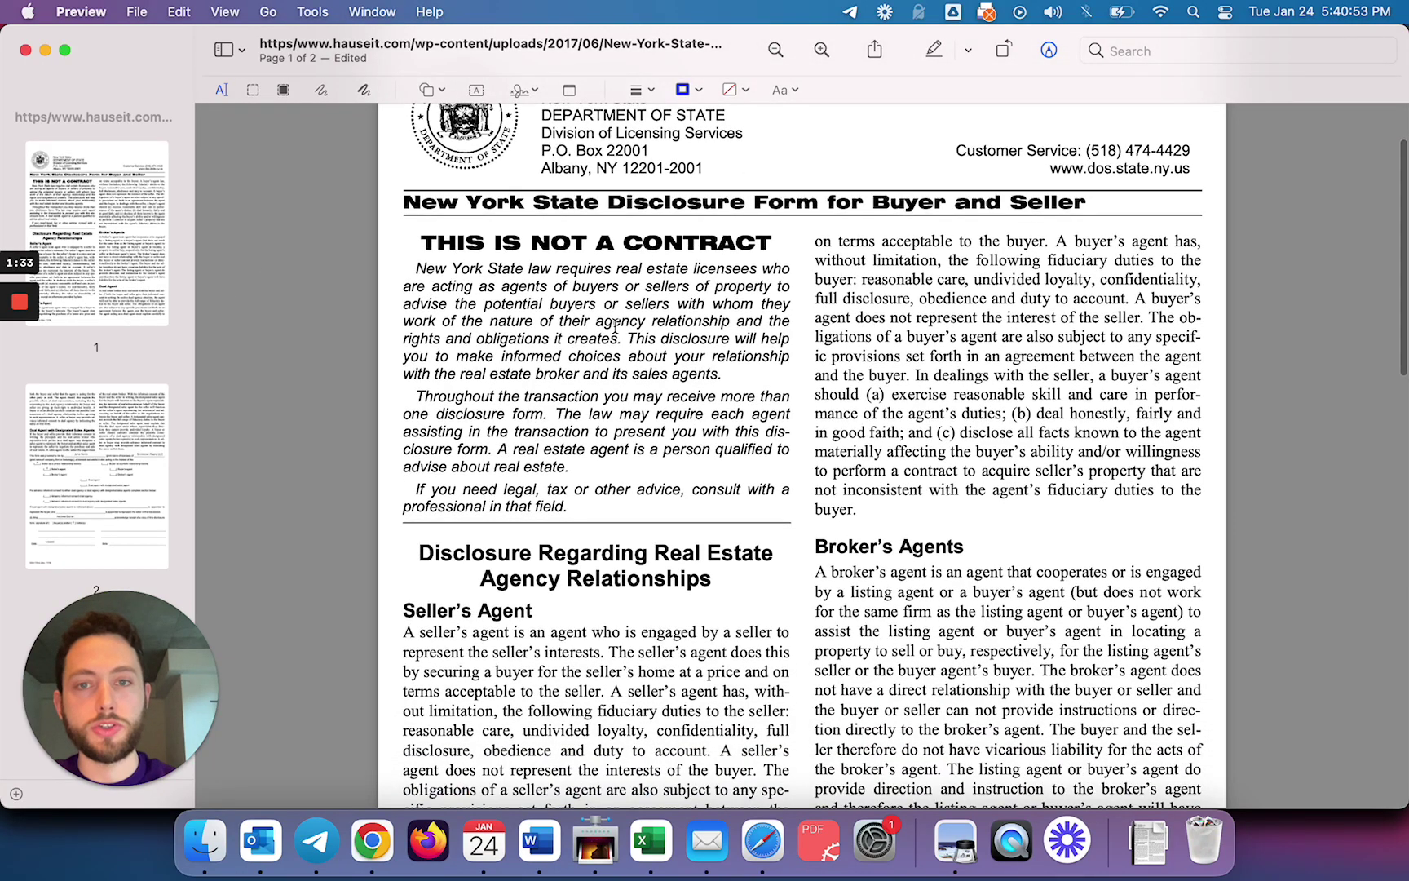
scroll(906, 368, "down", 8)
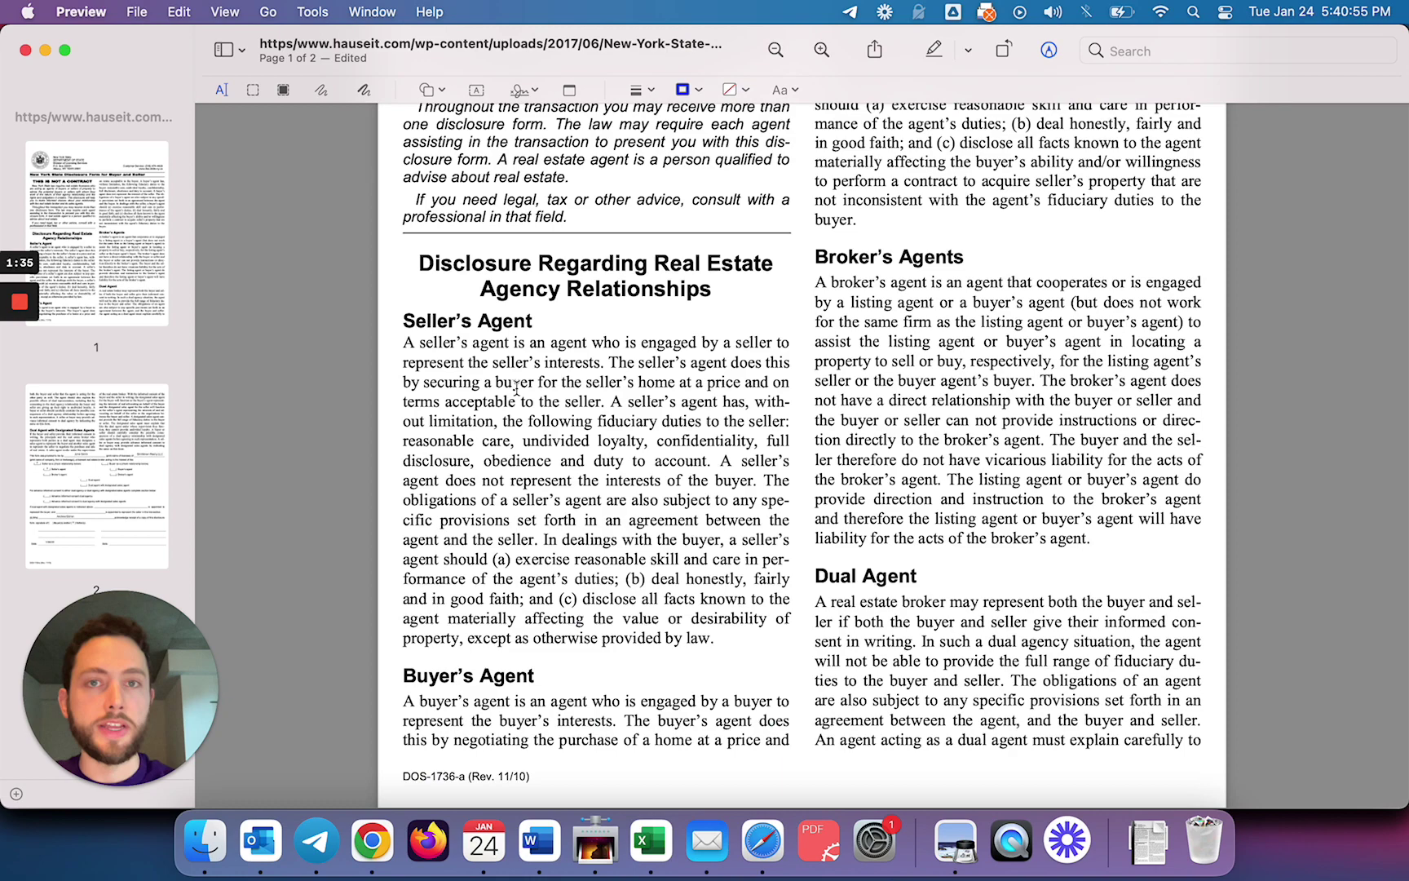
scroll(516, 389, "up", 7)
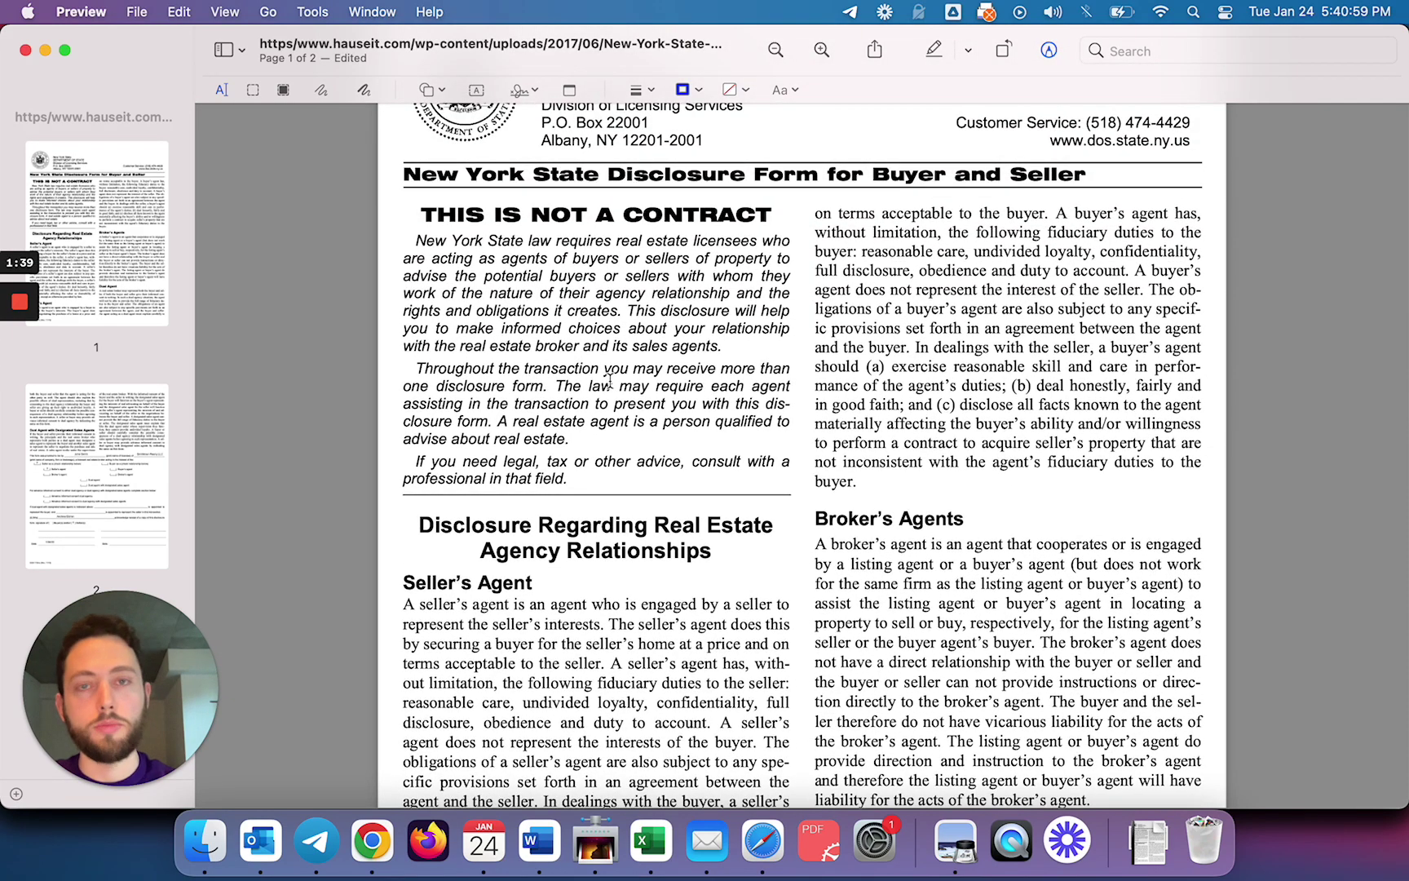
scroll(610, 381, "down", 3)
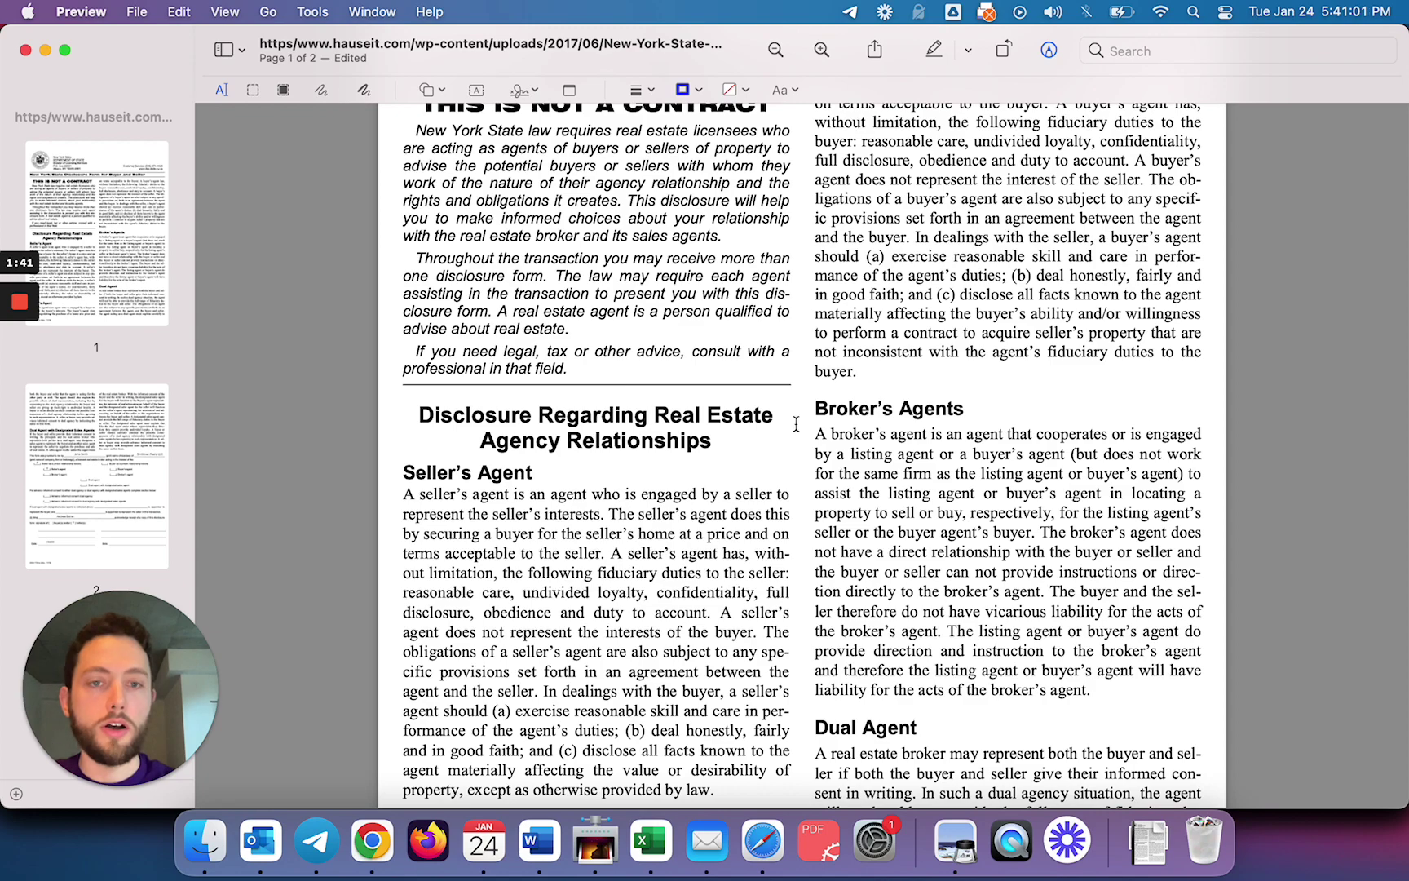
scroll(806, 371, "down", 15)
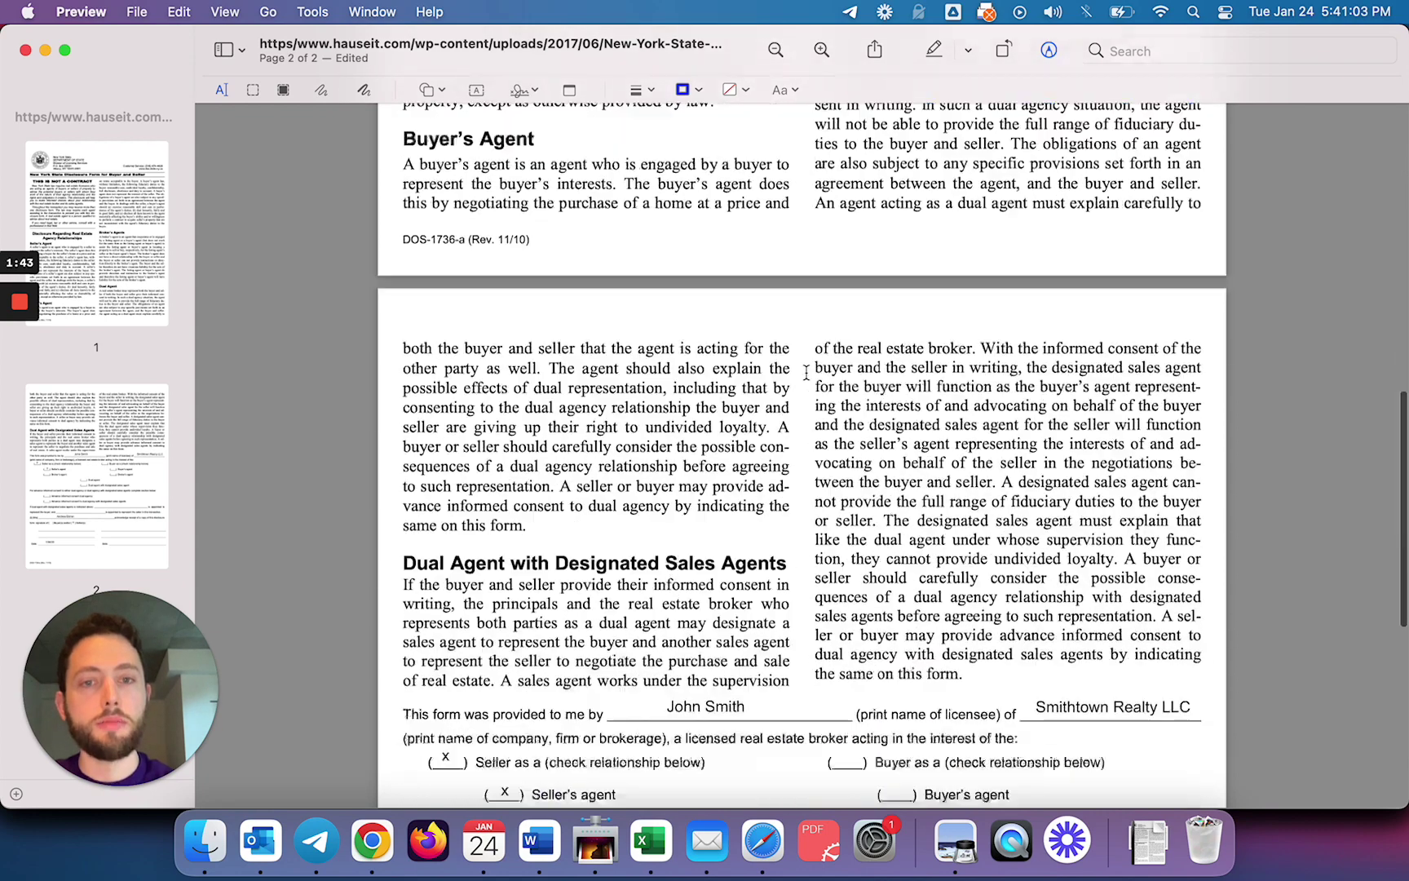
scroll(805, 372, "up", 3)
scroll(805, 372, "down", 1)
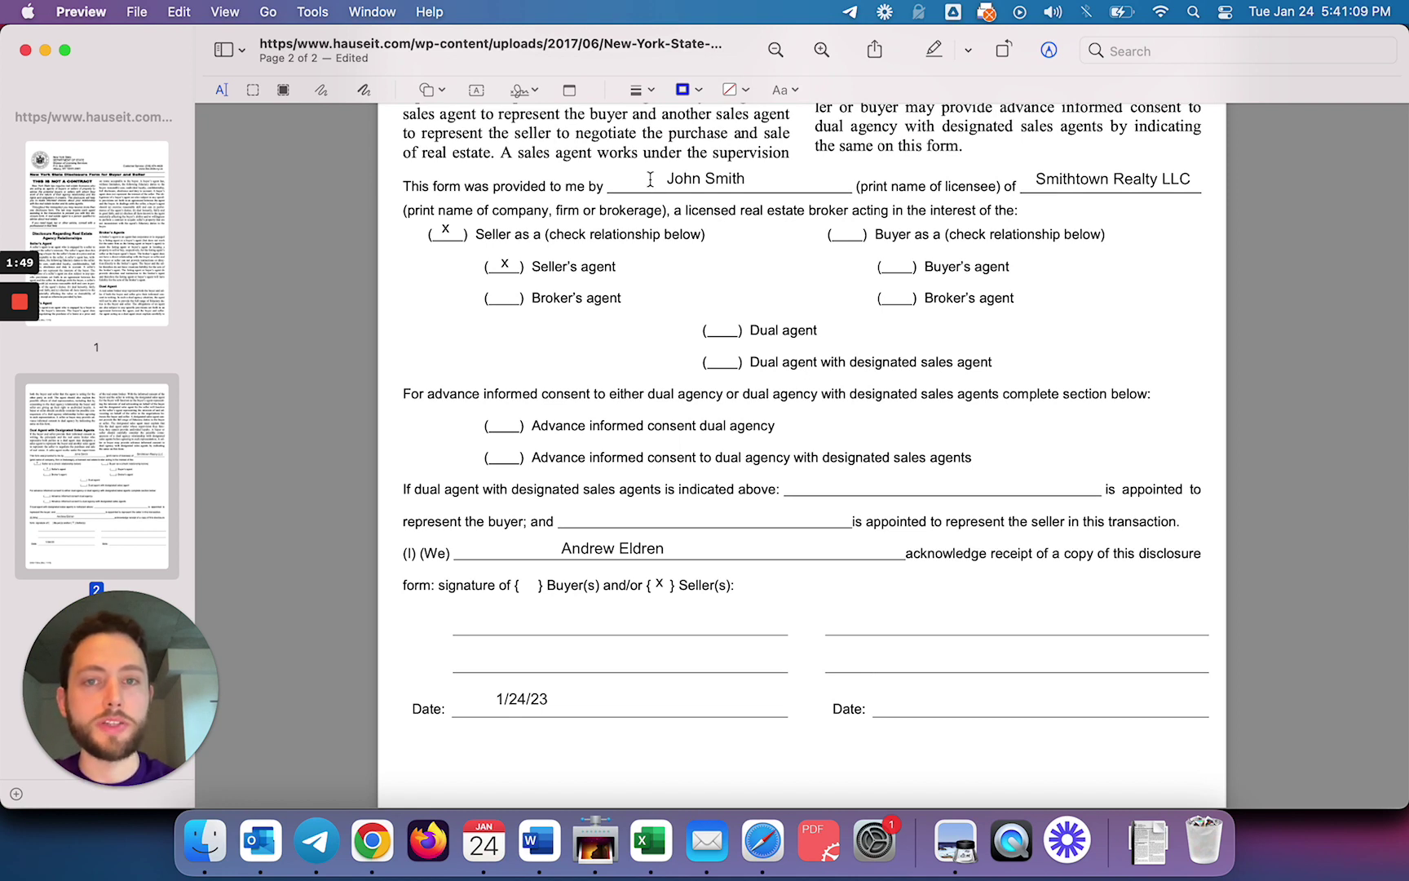
left_click(718, 186)
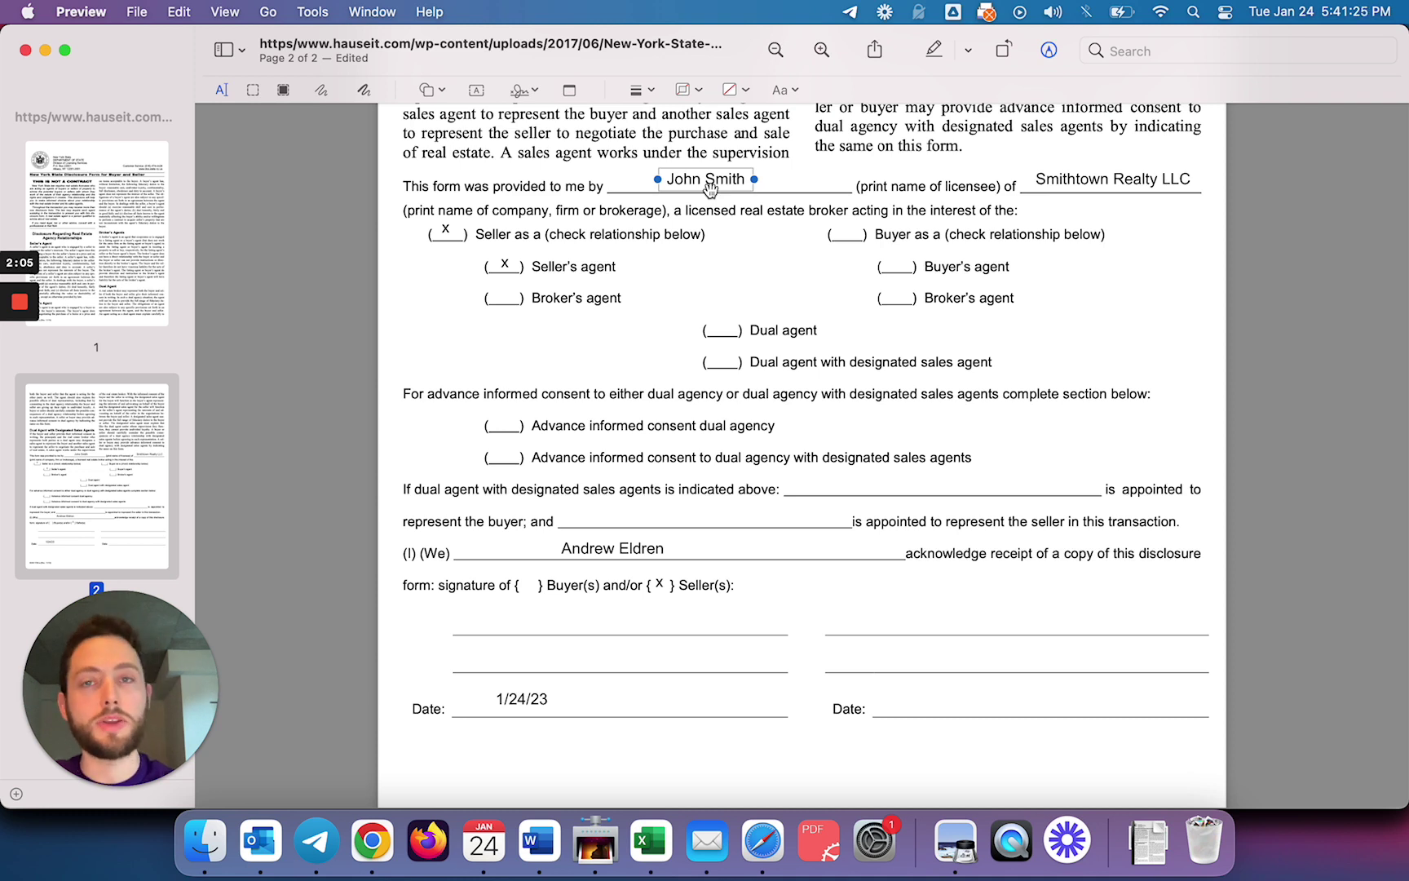
left_click(1075, 171)
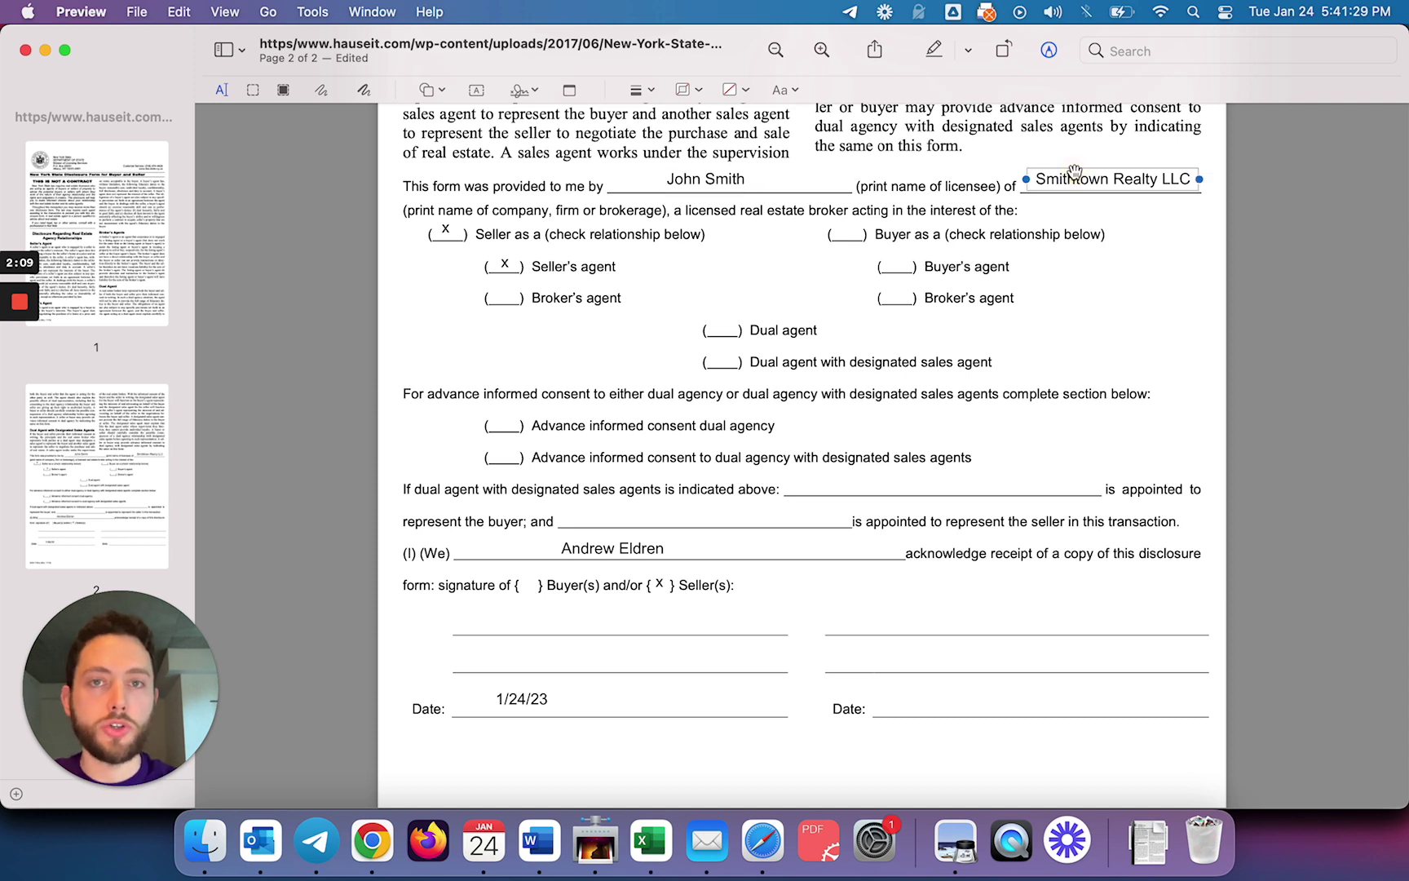
left_click(1120, 246)
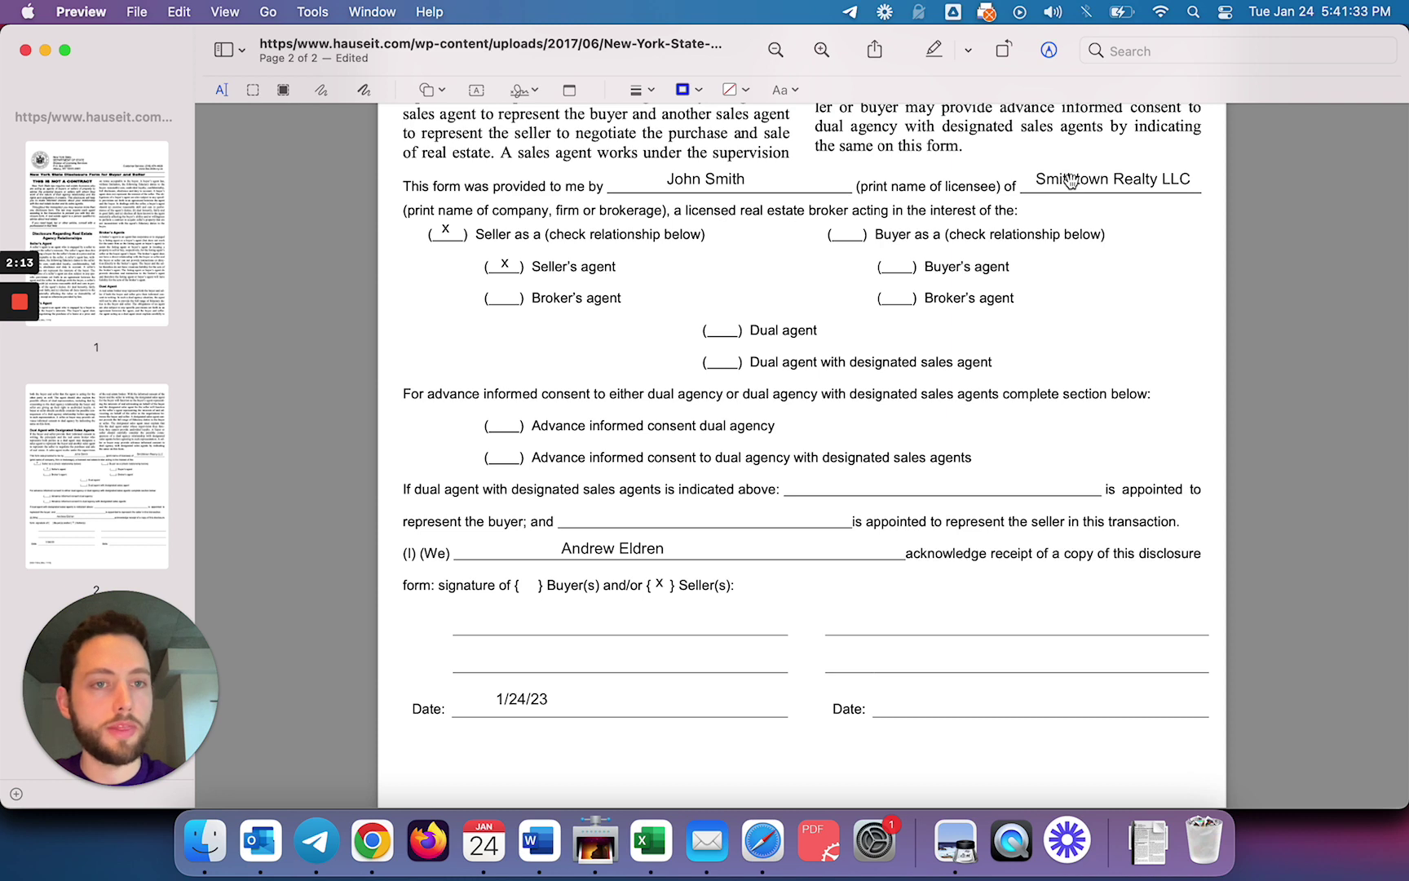
left_click(1129, 181)
left_click(1143, 205)
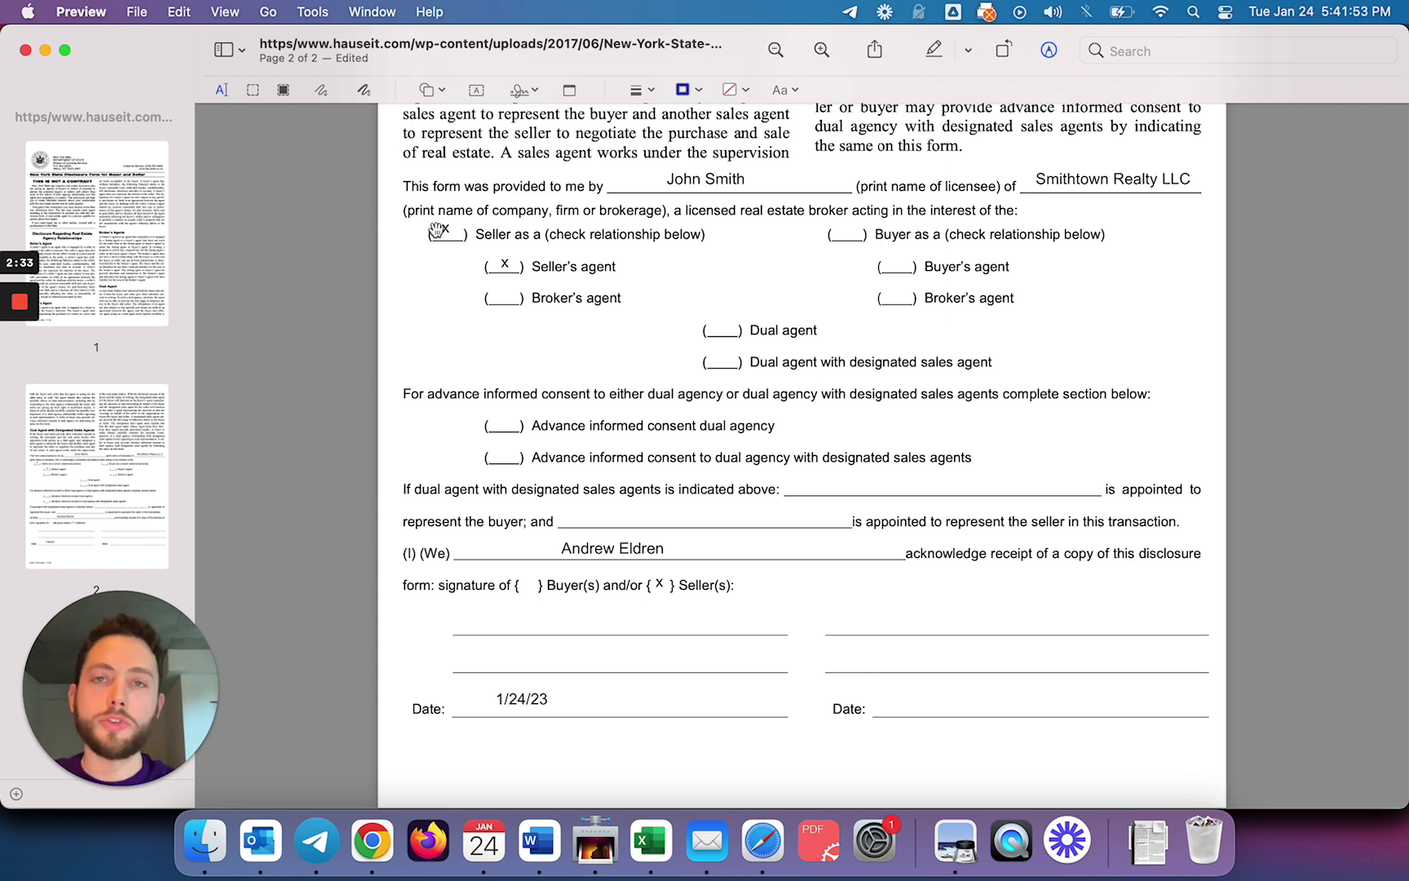
left_click_drag(438, 230, 447, 235)
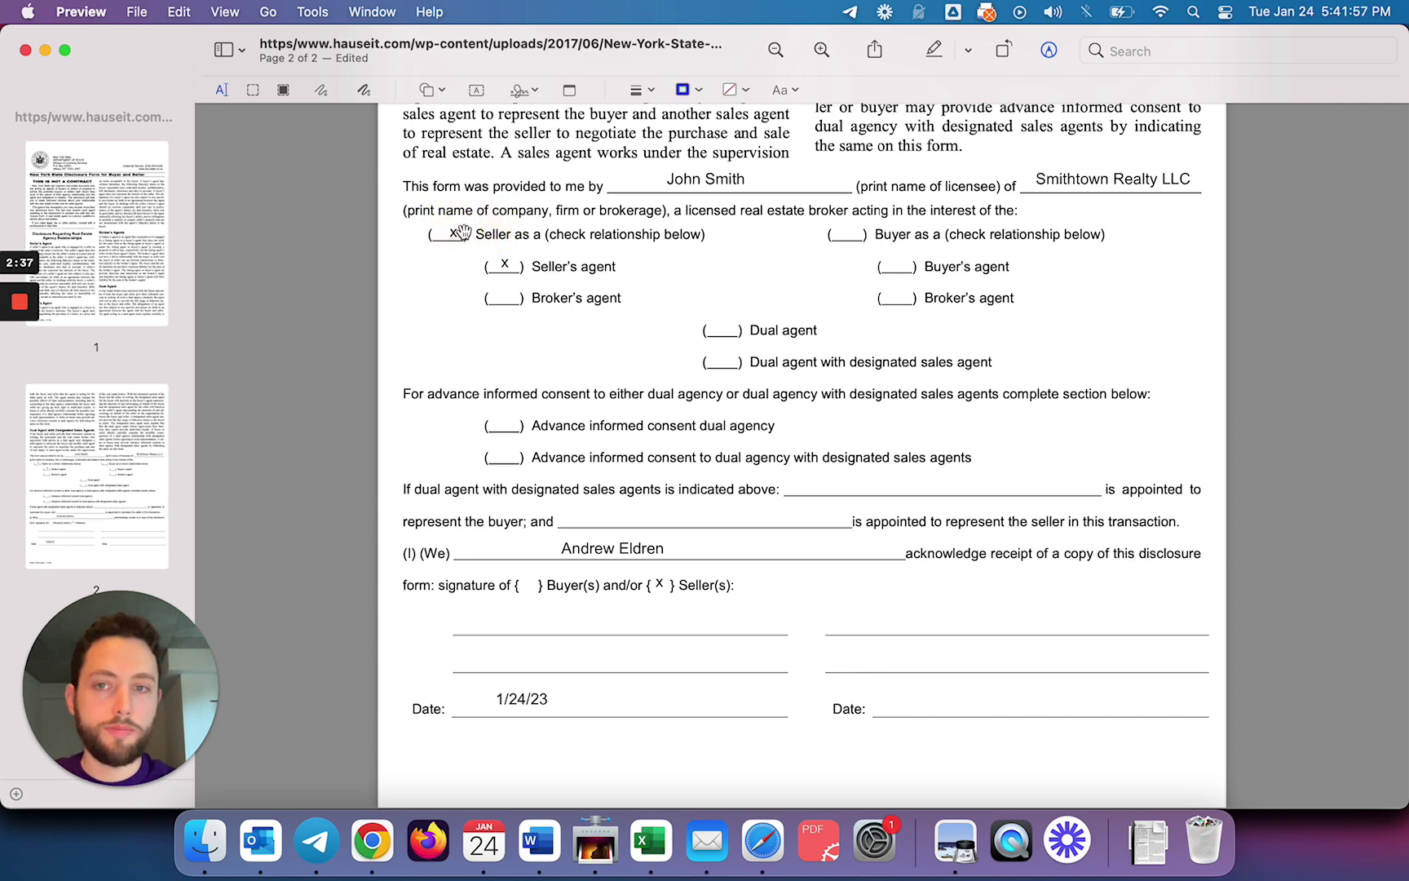
left_click(453, 235)
left_click(456, 268)
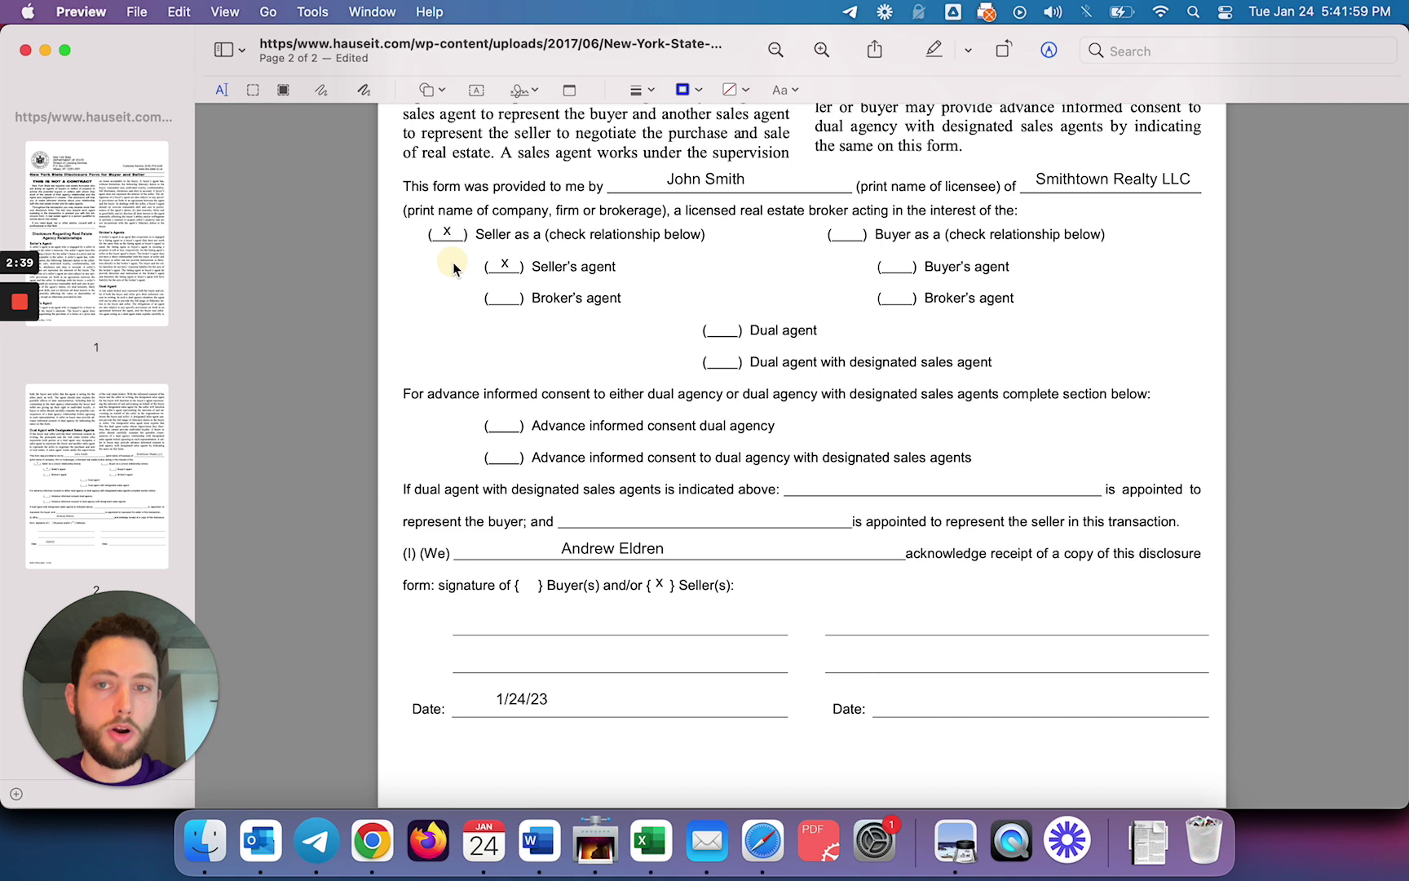
left_click(504, 262)
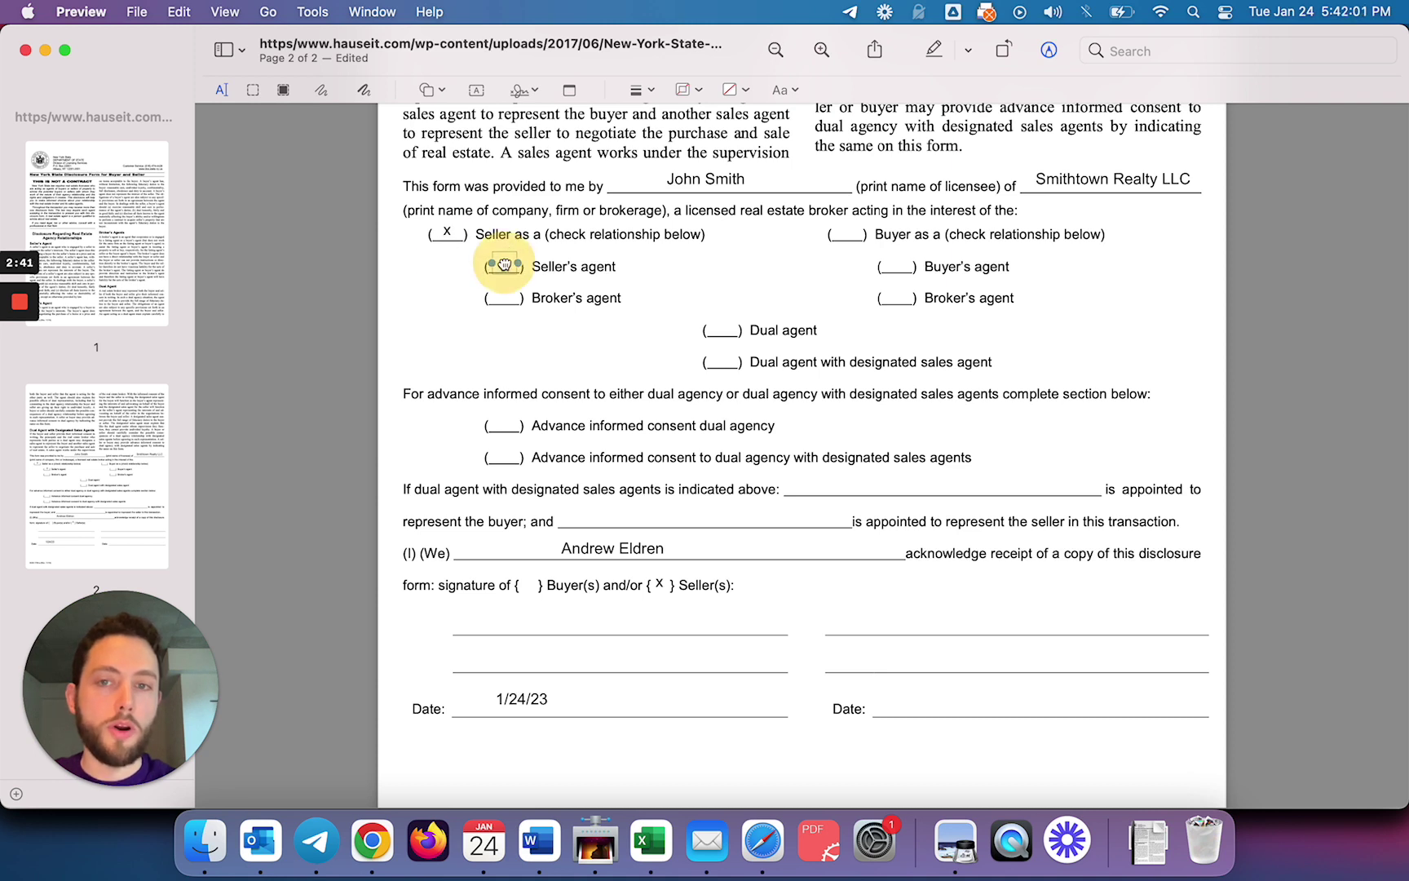
left_click(539, 326)
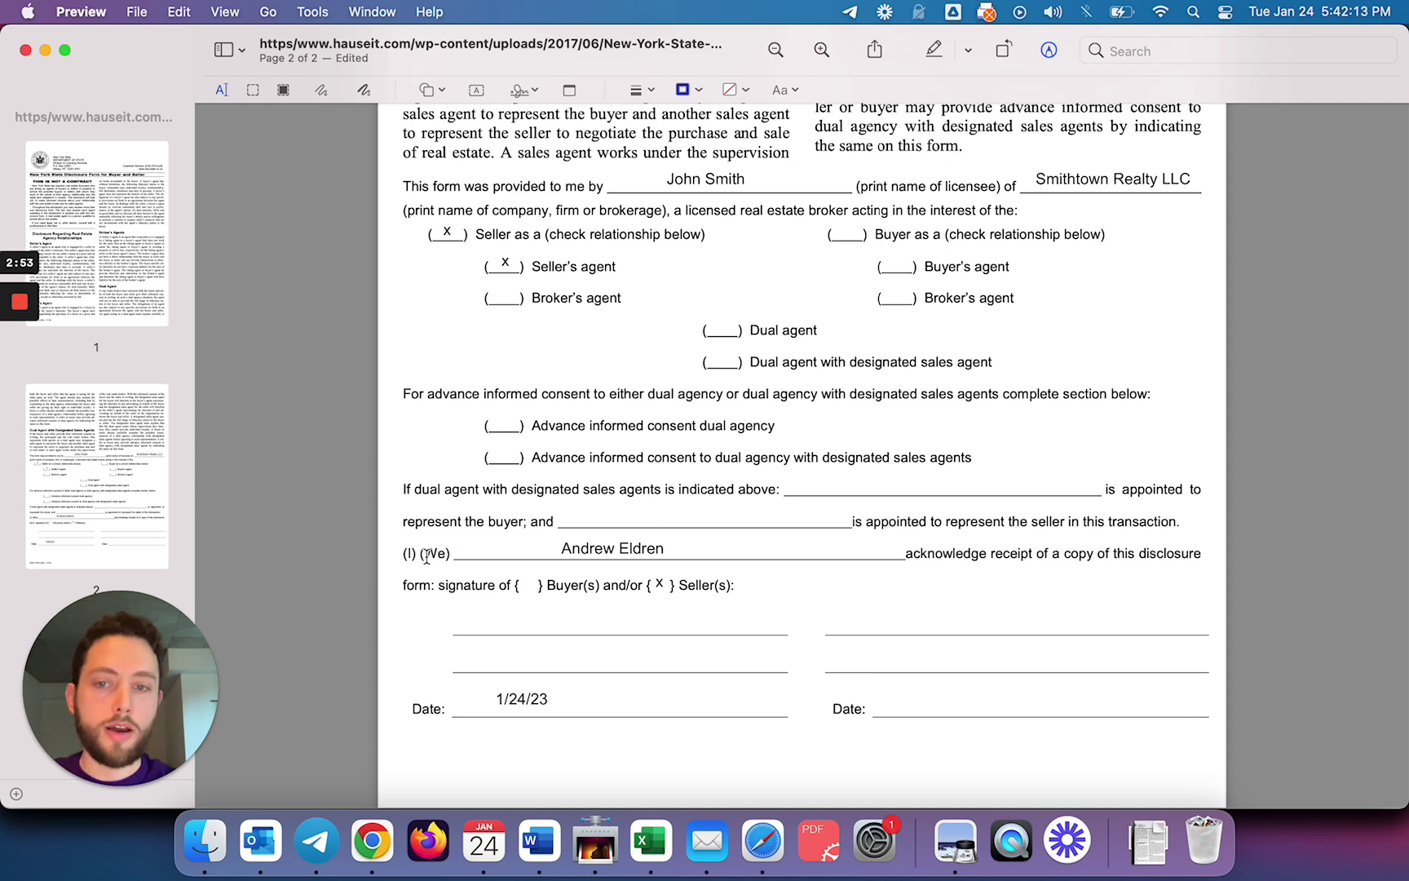
left_click_drag(426, 556, 645, 551)
double_click(644, 549)
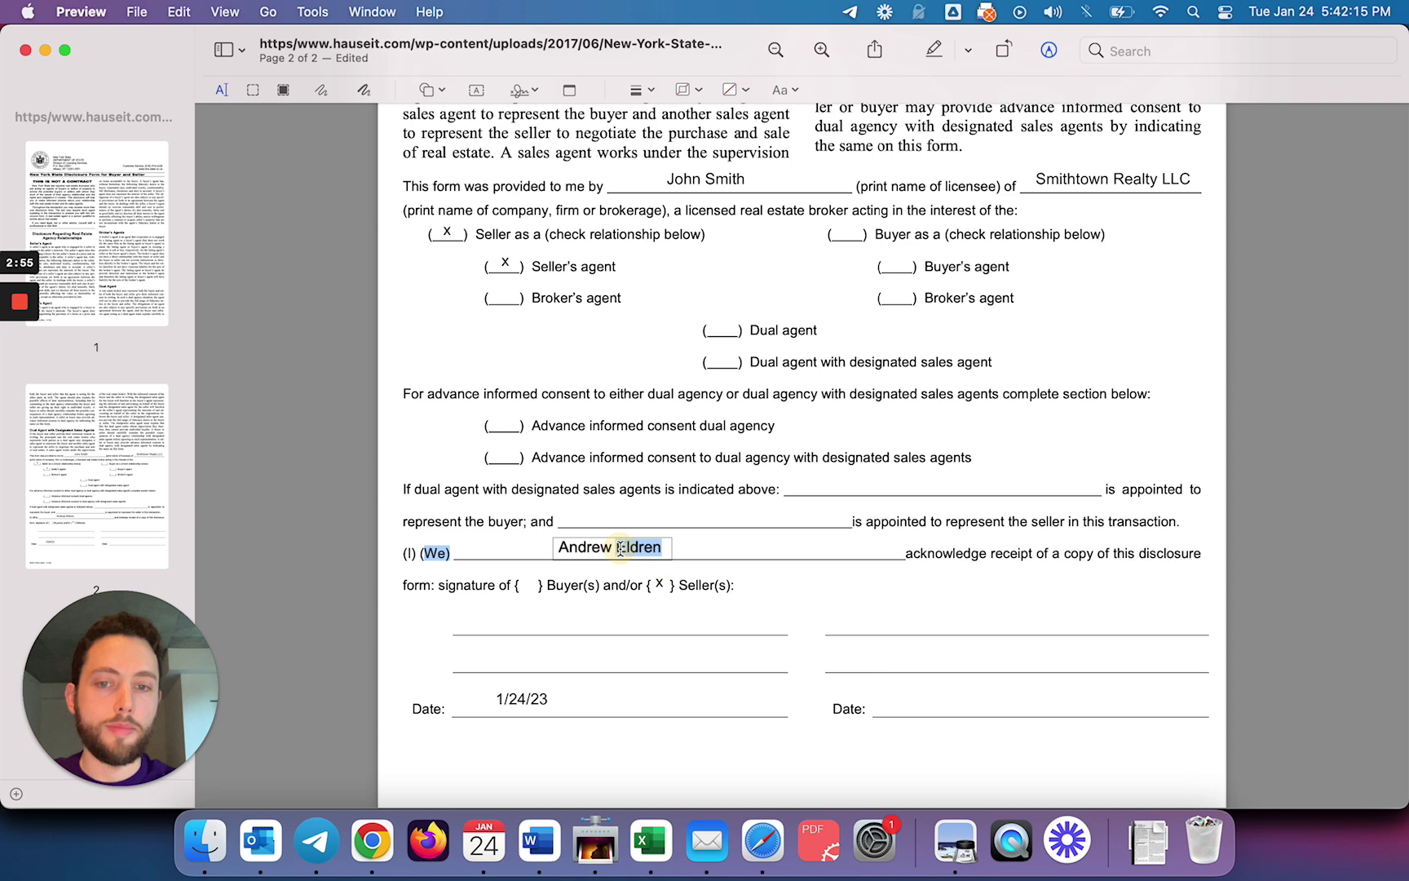
left_click(677, 522)
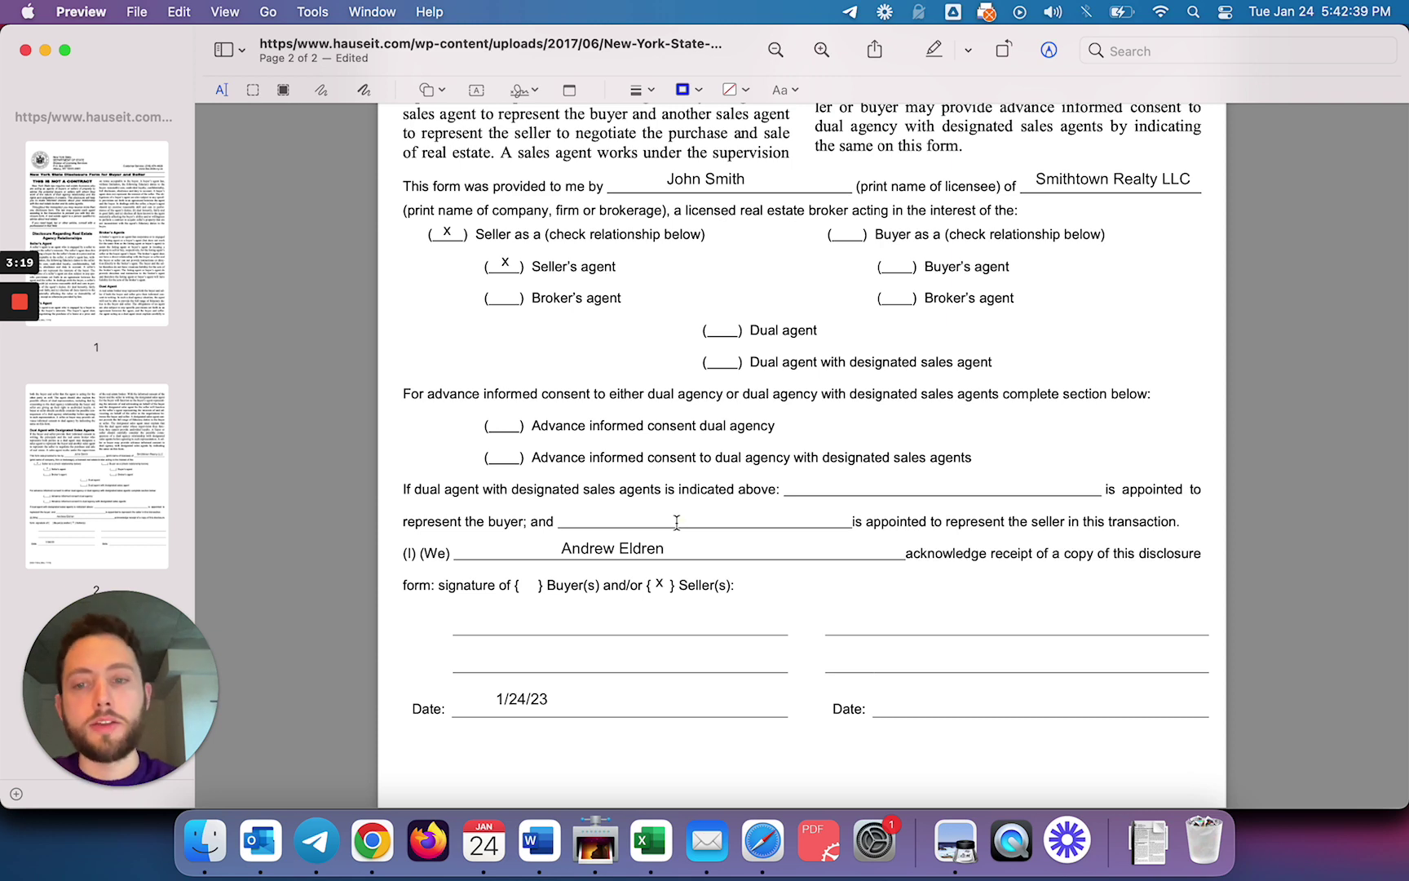
left_click(493, 698)
left_click(577, 646)
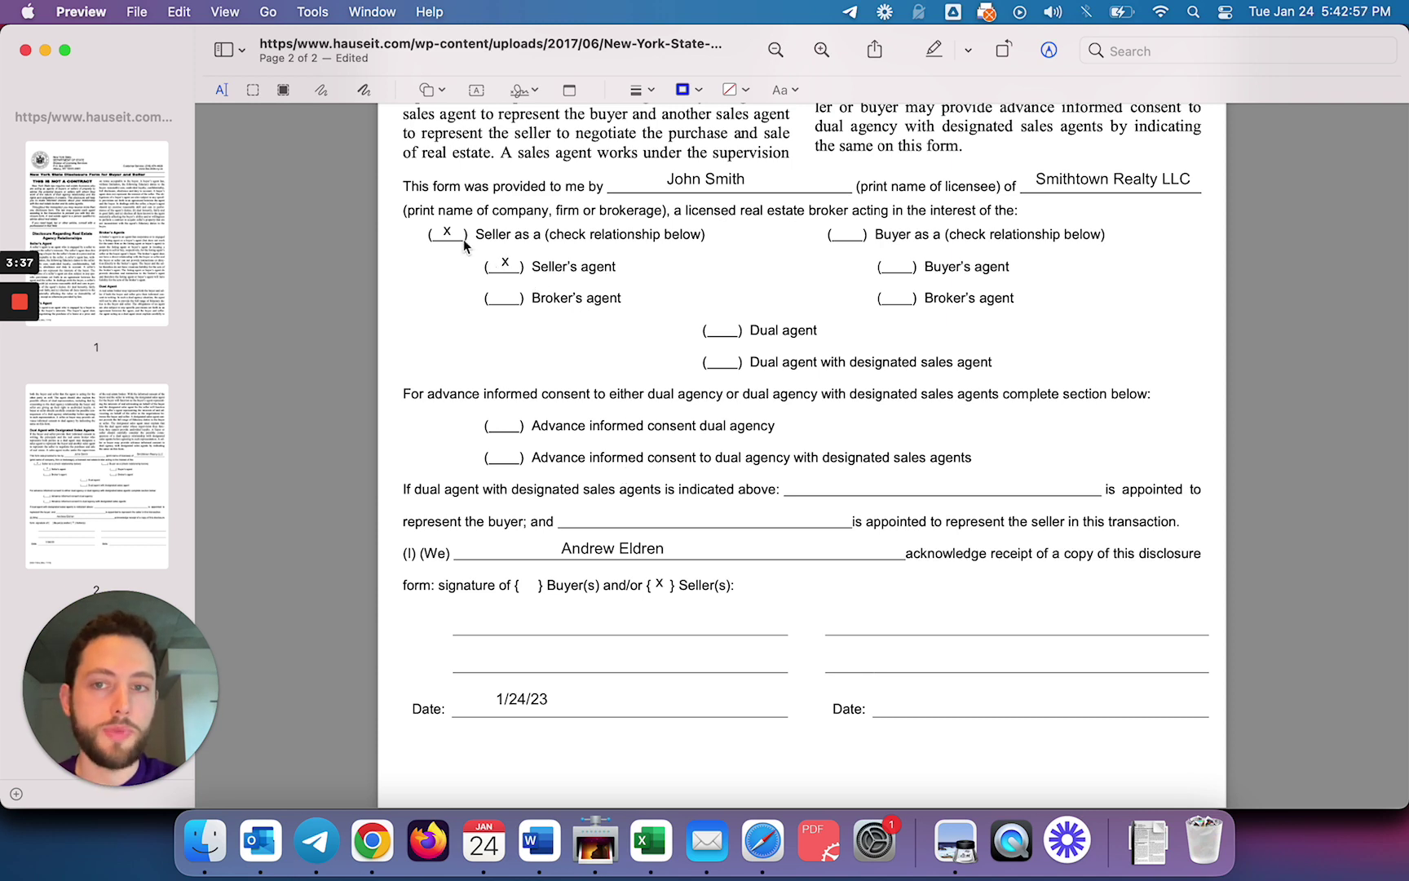
- Move the X marks into the Dual agent and Advance informed consent dual agency blanks
mouse_move(446, 232)
left_mouse_down()
mouse_move(698, 286)
mouse_move(722, 326)
left_mouse_up()
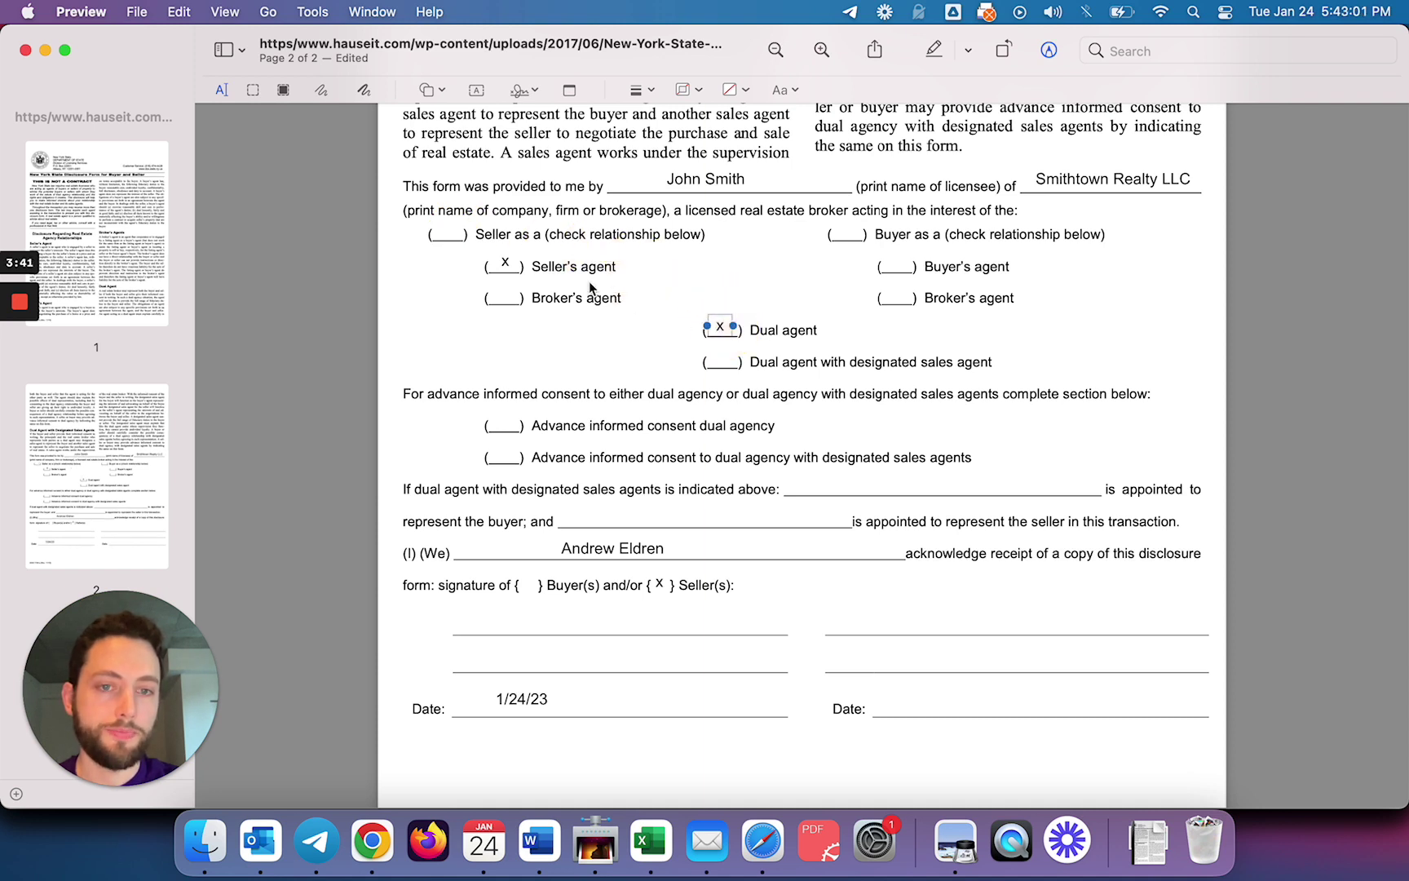
left_click_drag(507, 263, 508, 424)
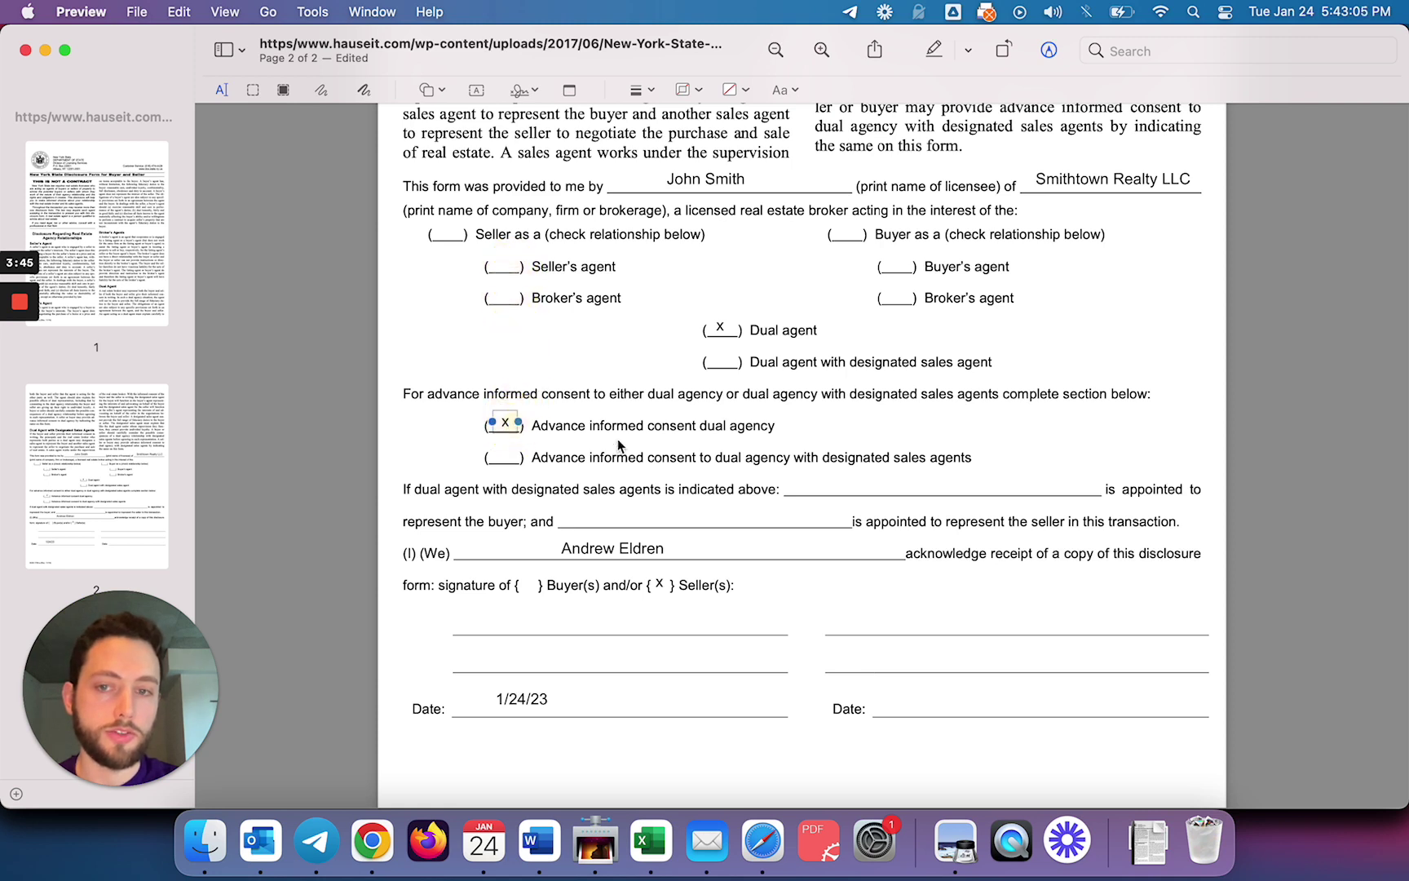
left_click(628, 447)
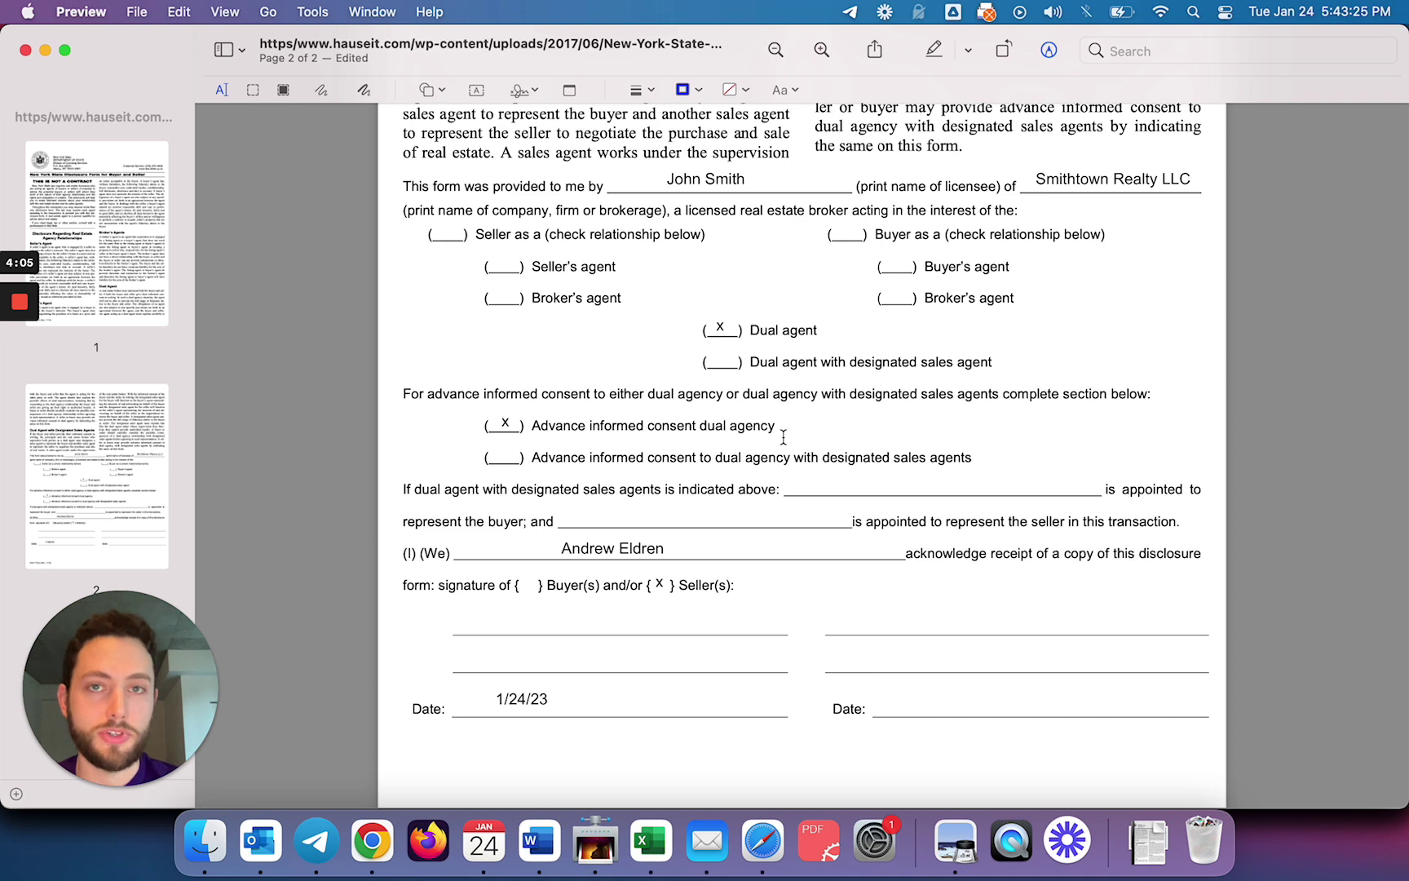
- Move the Dual agent X to Seller's agent and duplicate it into the Seller as a blank
left_click(721, 328)
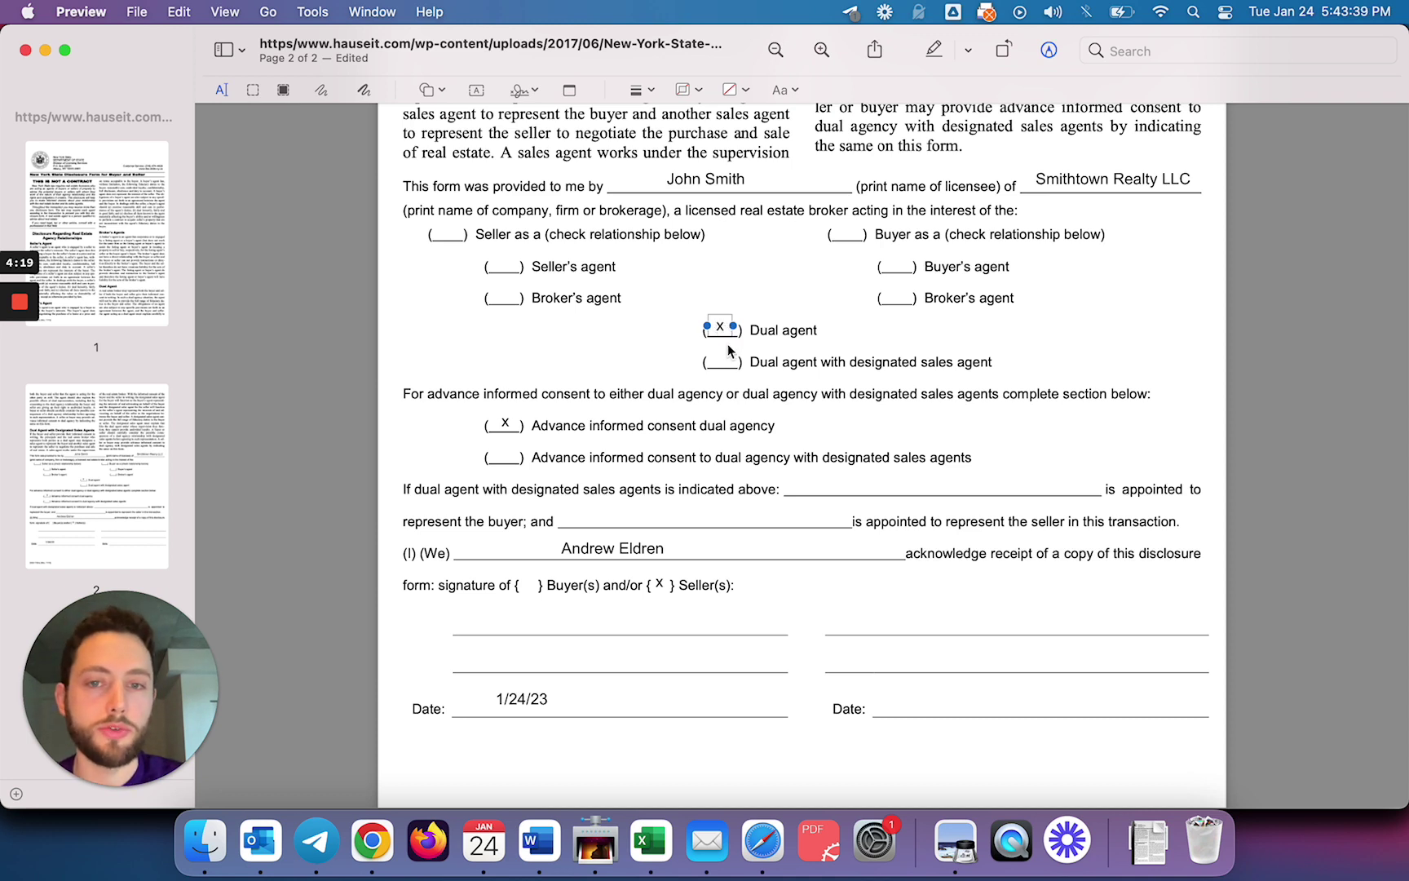
left_click(728, 351)
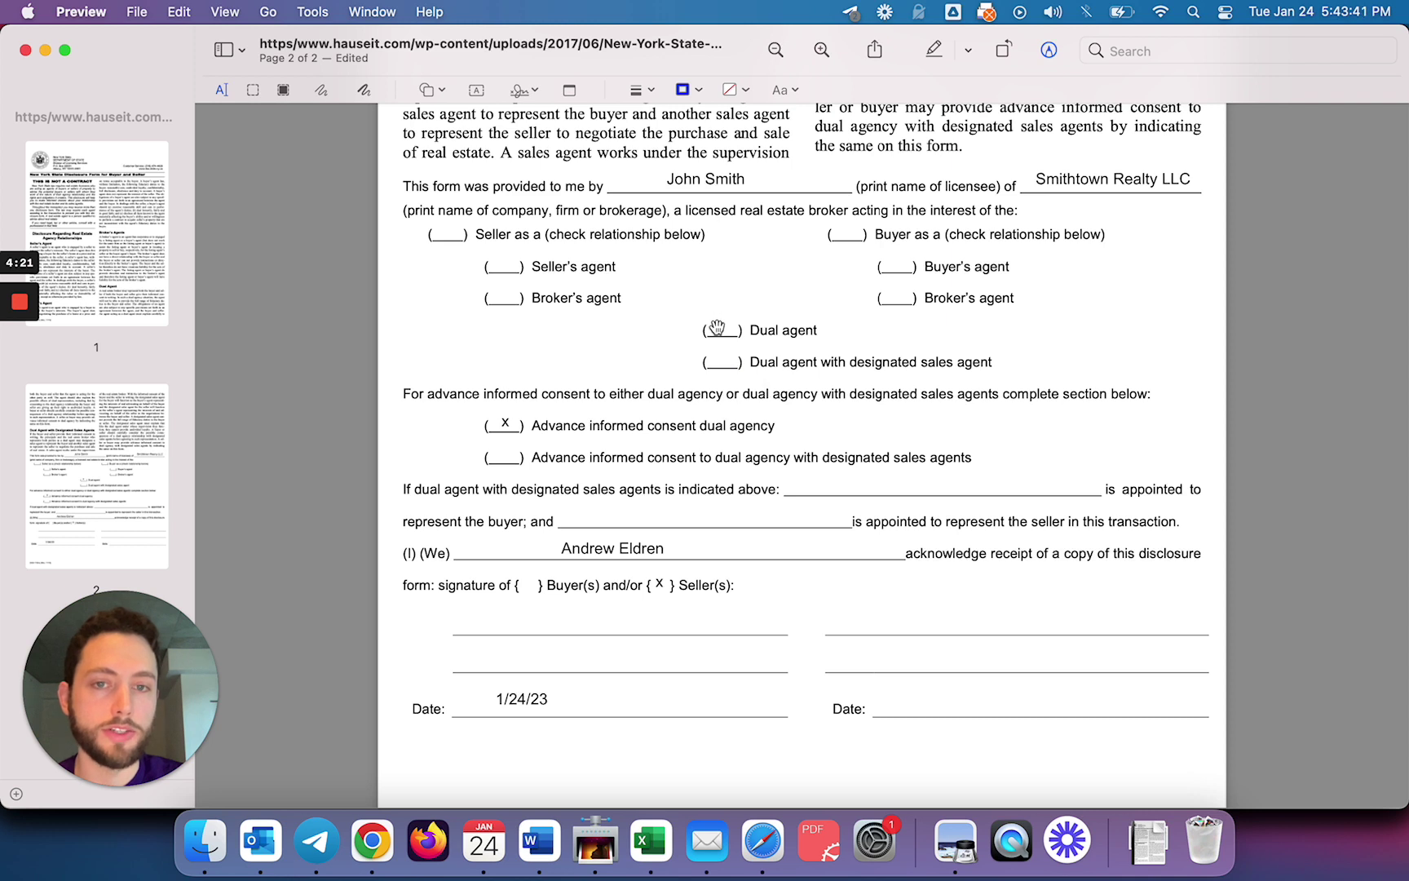
left_click(717, 327)
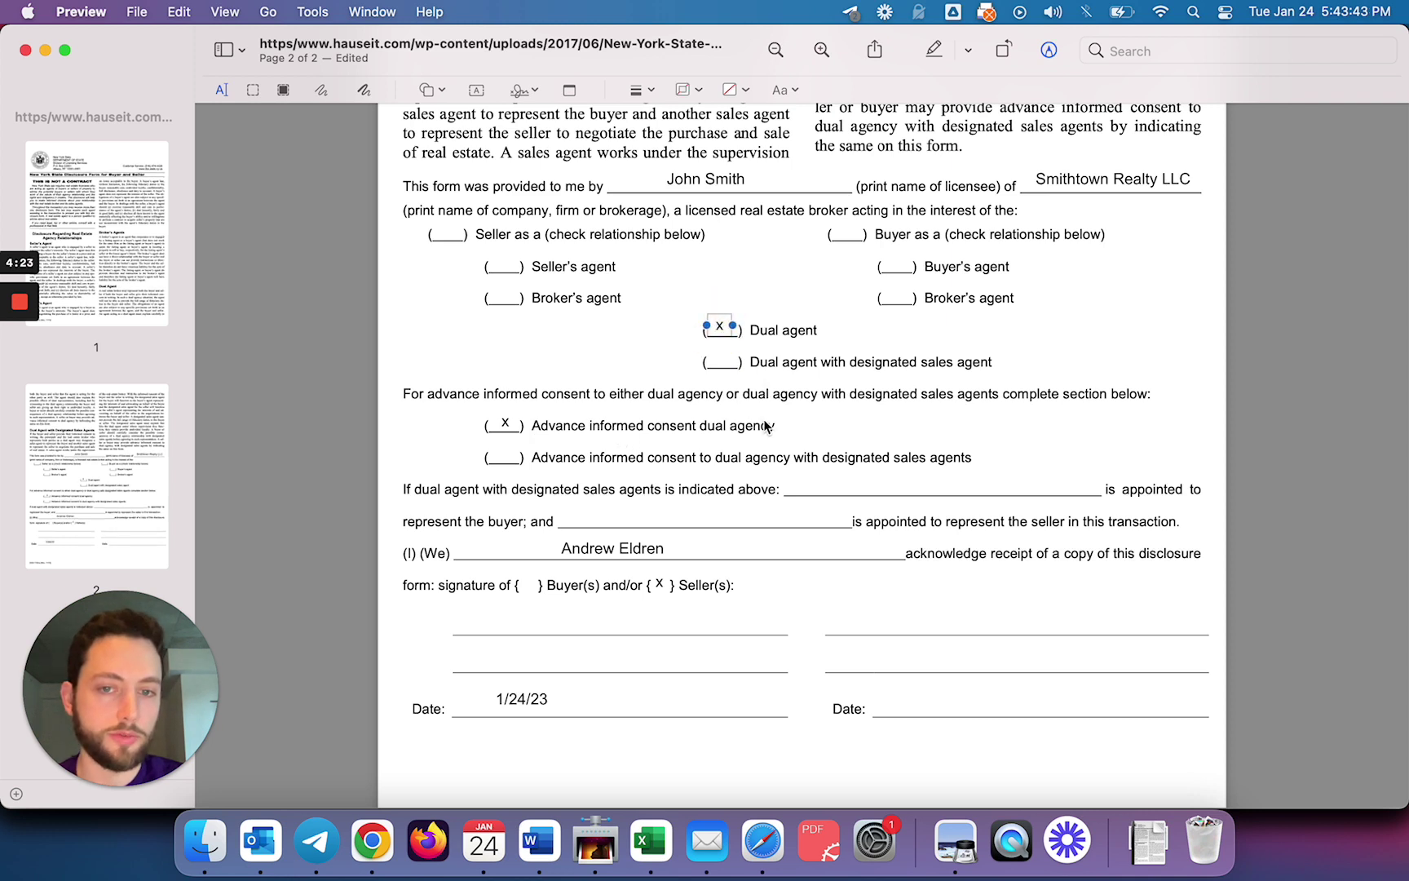
left_click(708, 354)
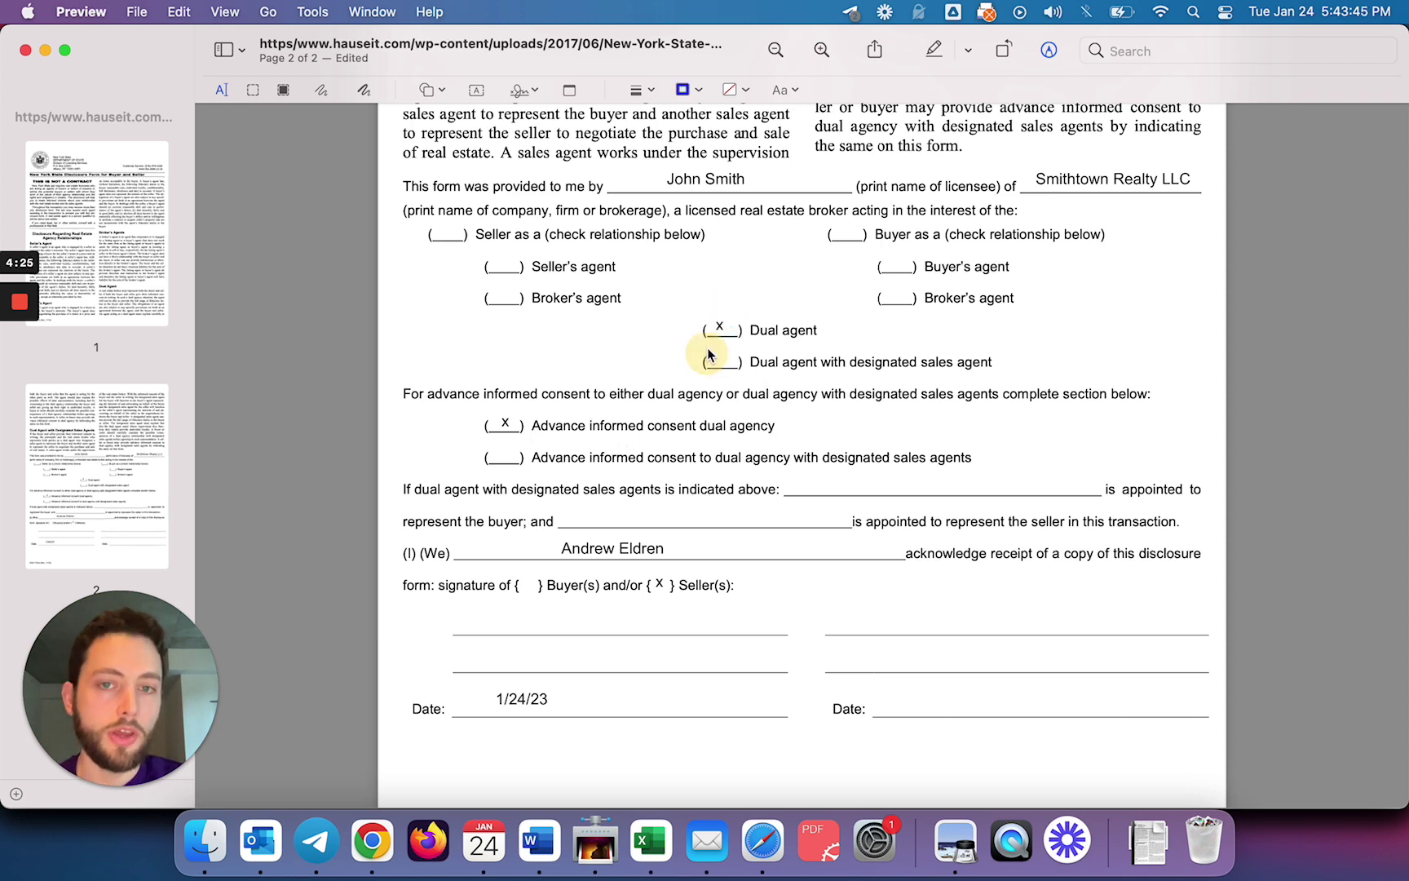
left_click(717, 327)
left_click_drag(717, 327, 444, 218)
key("super+d")
left_click(529, 306)
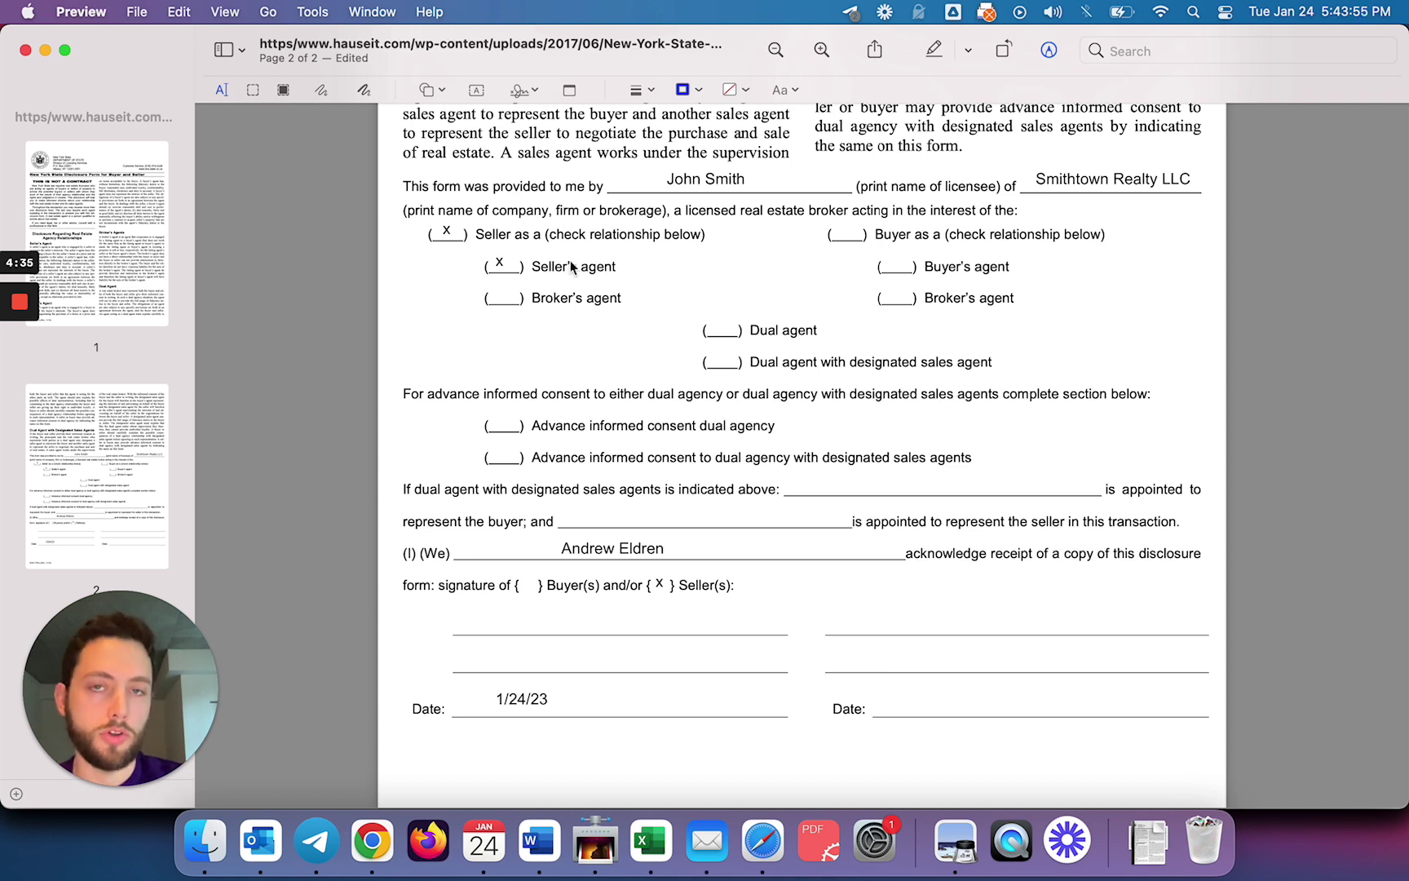
left_click(128, 207)
scroll(775, 408, "down", 5)
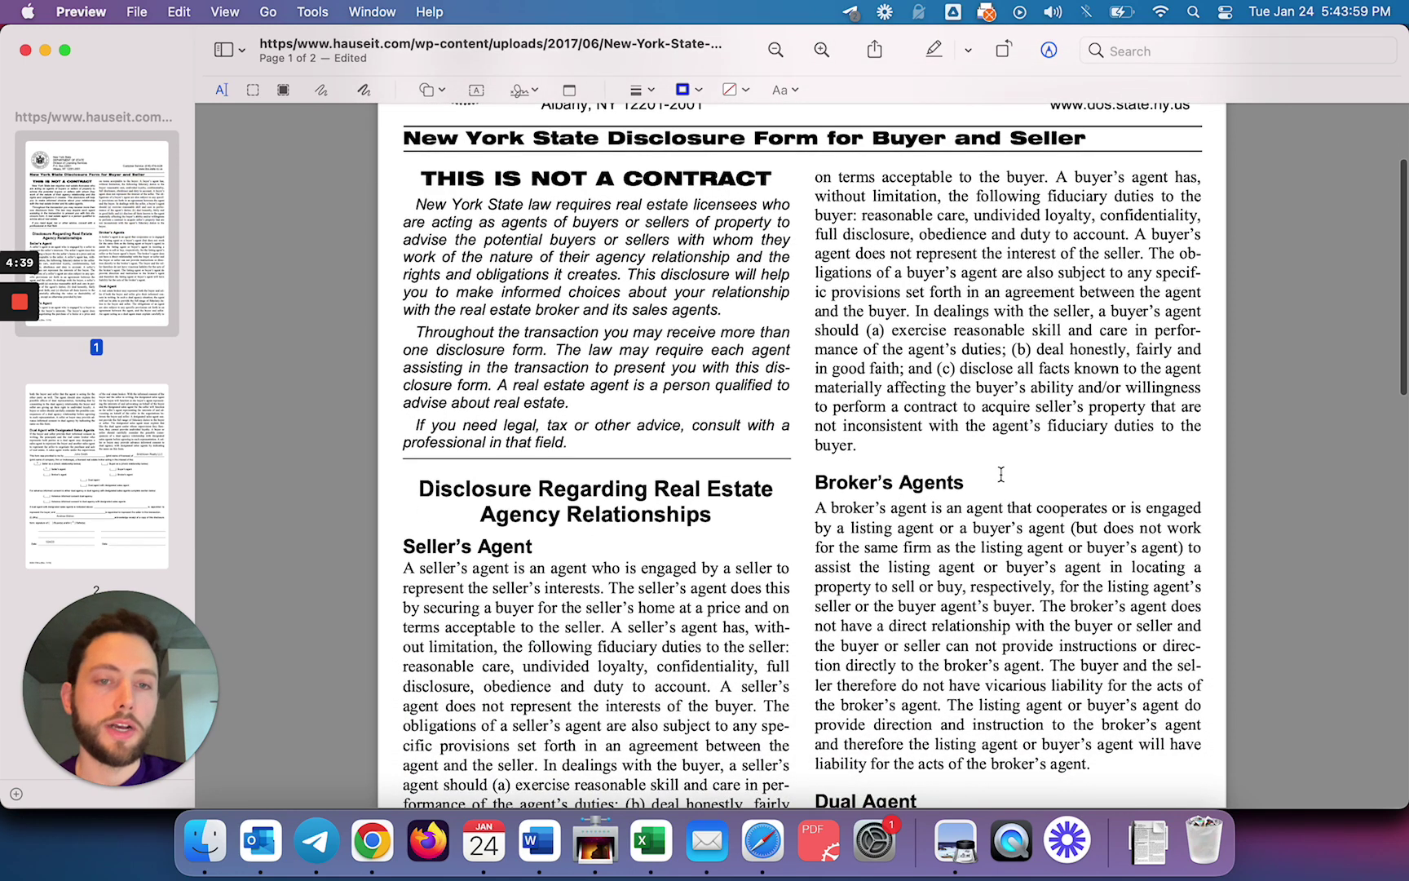
key("super+f")
type("und")
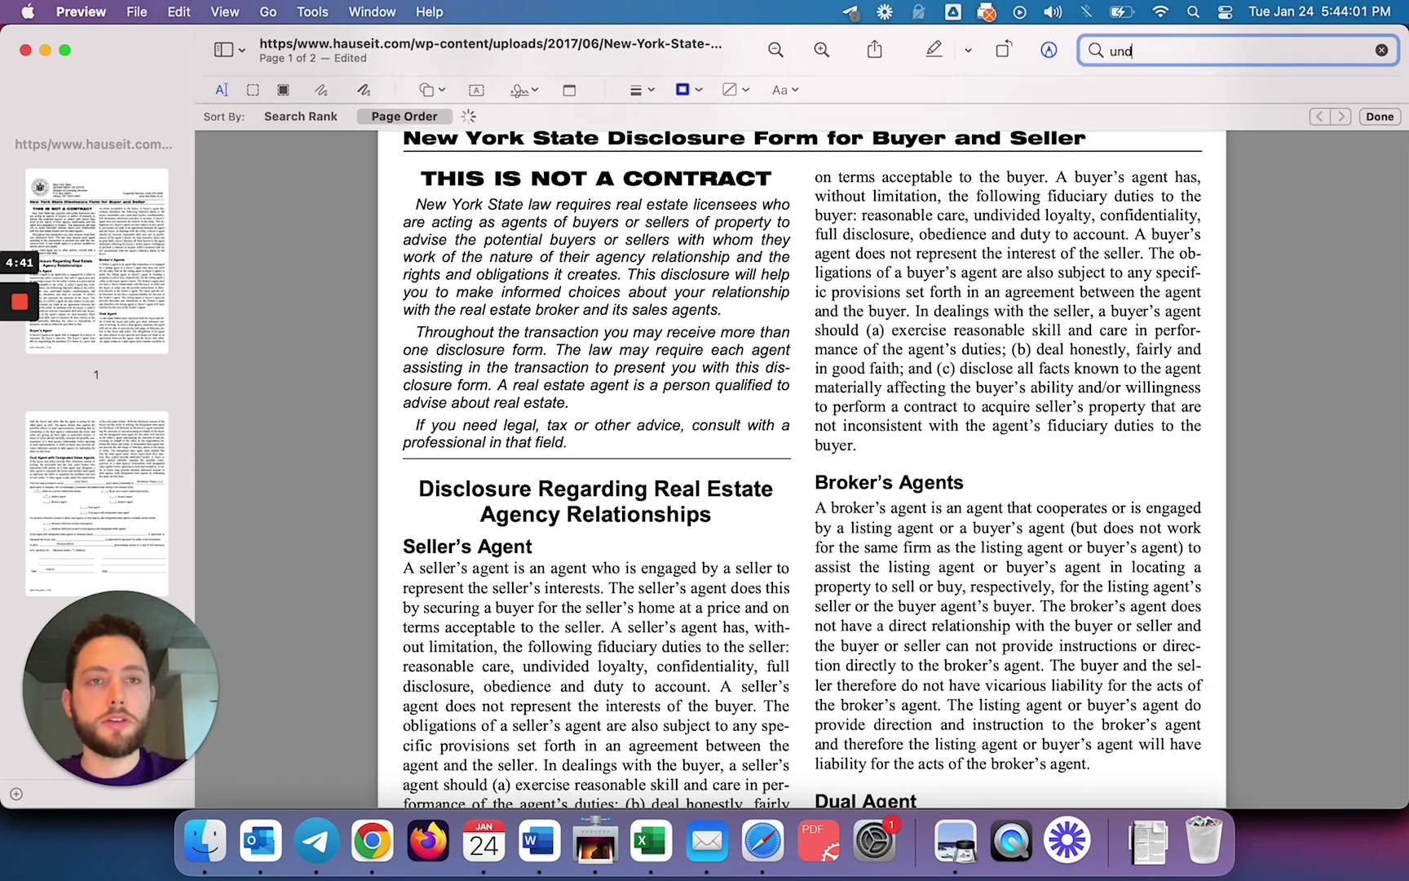
type("ivided")
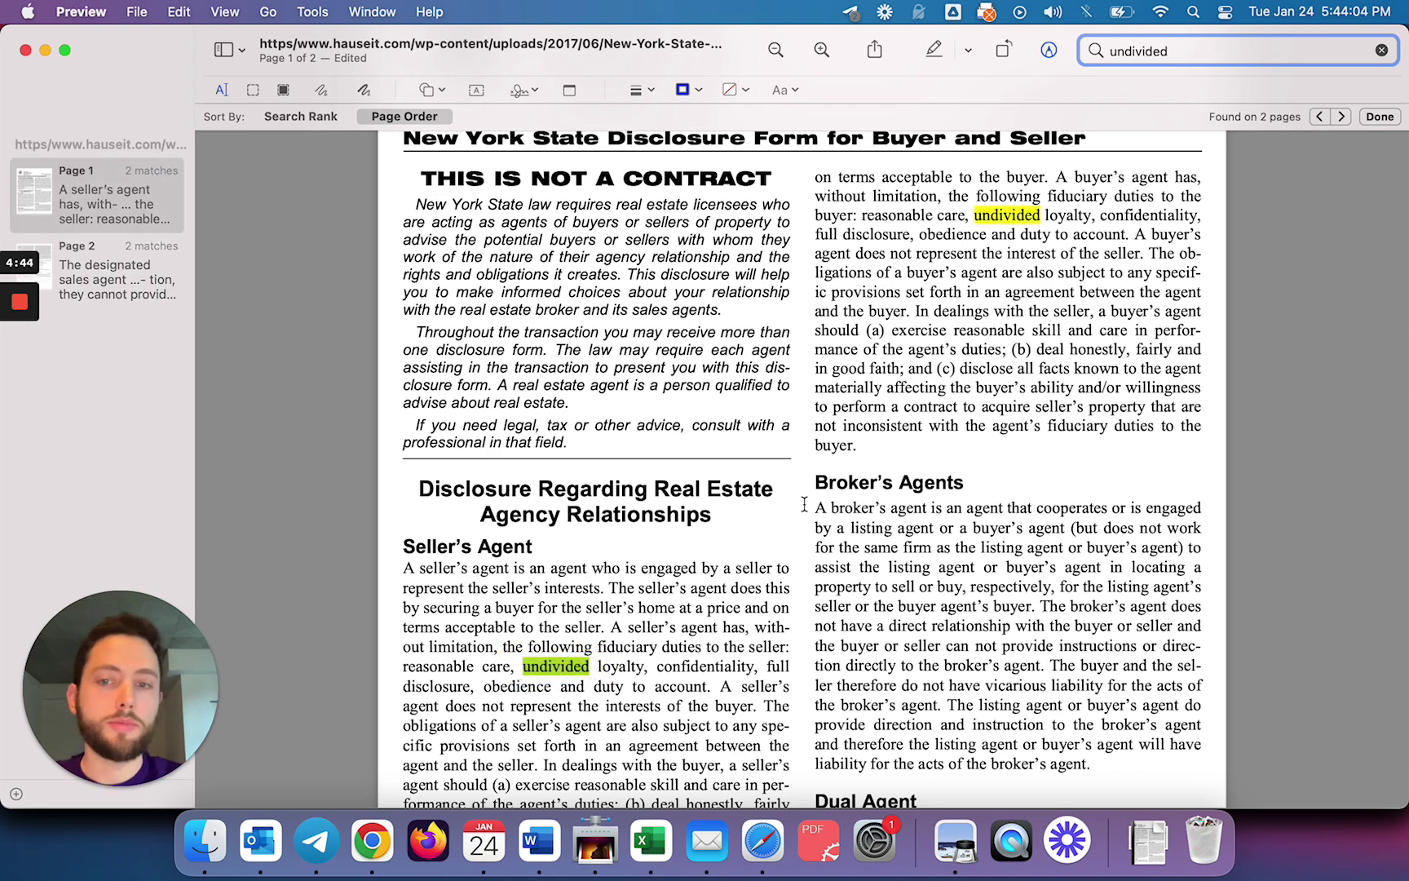
scroll(783, 497, "down", 6)
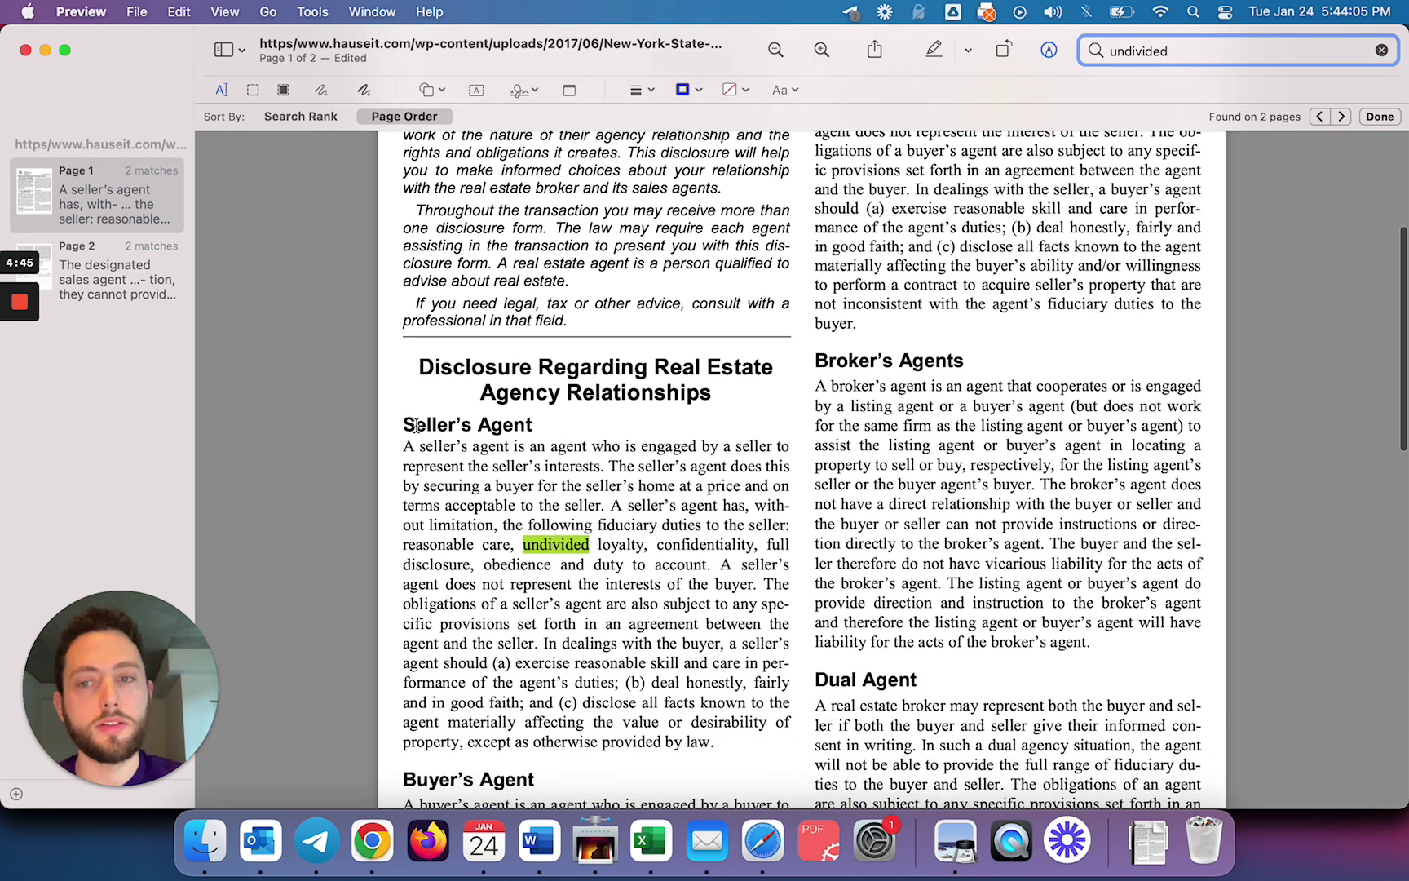
scroll(791, 400, "down", 1)
scroll(824, 412, "down", 2)
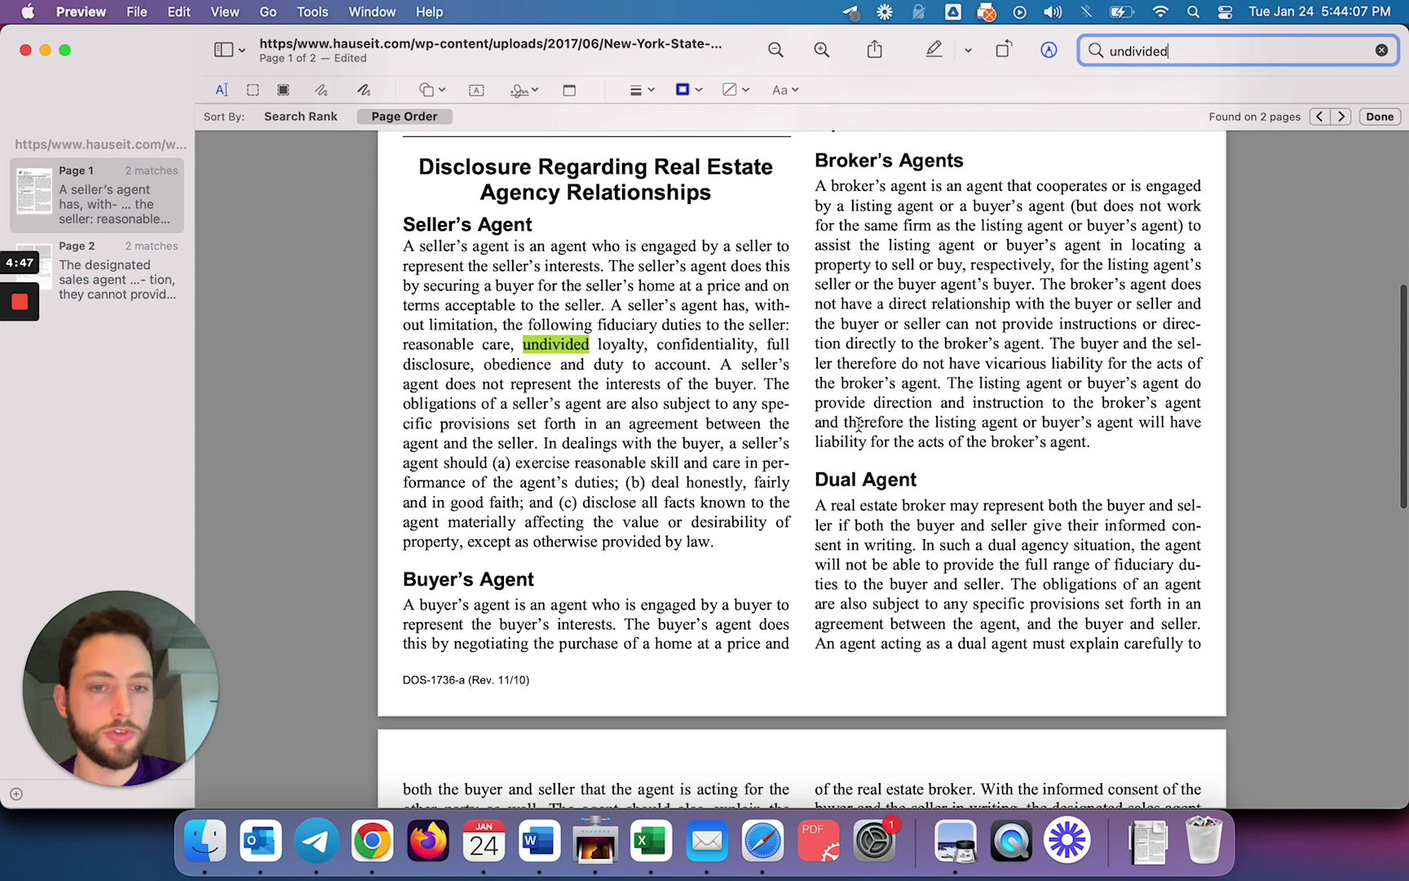
scroll(859, 423, "down", 1)
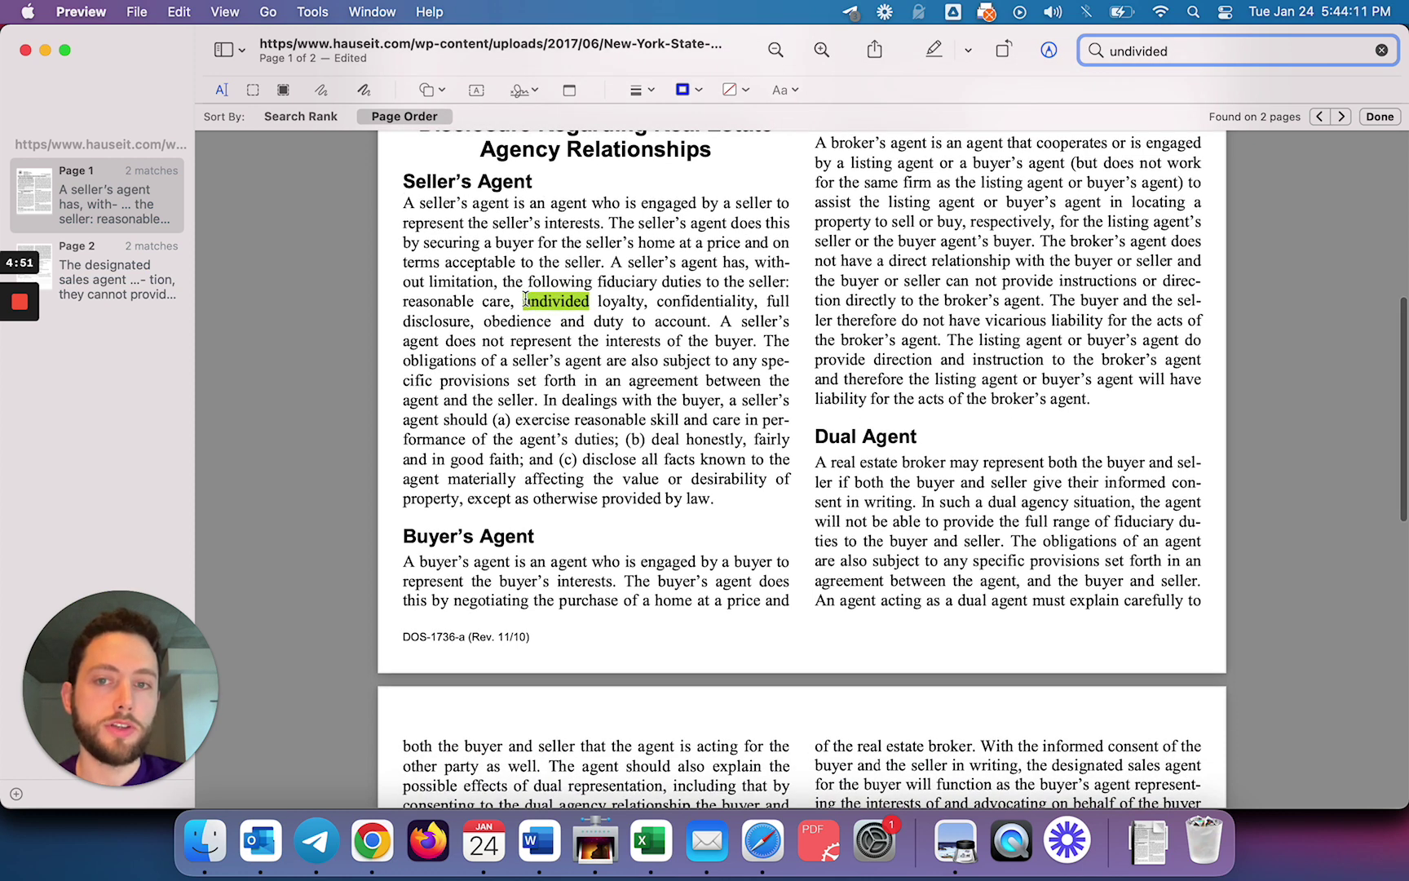
left_click(598, 299)
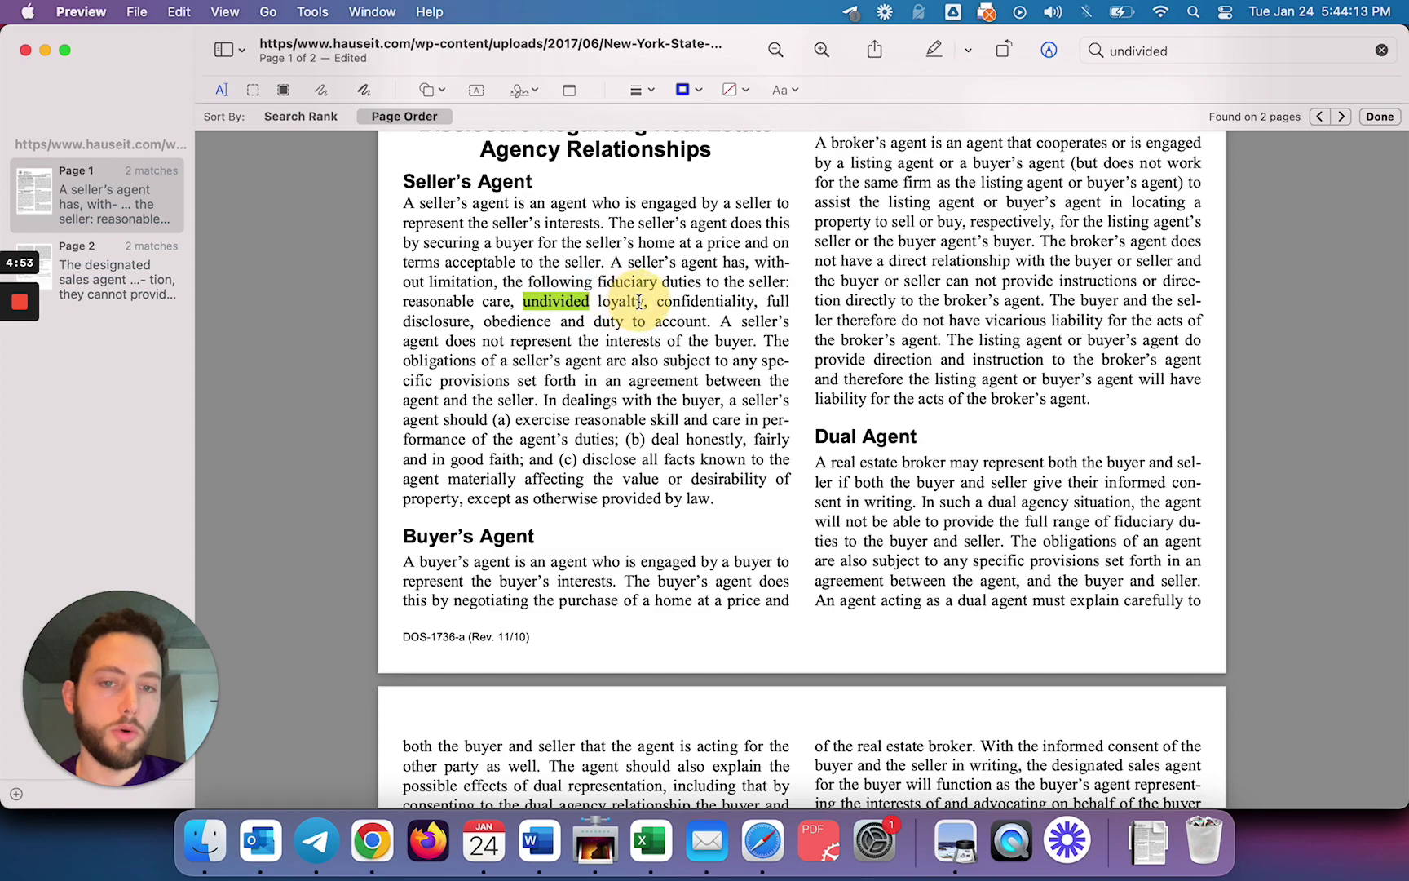
scroll(639, 302, "down", 10)
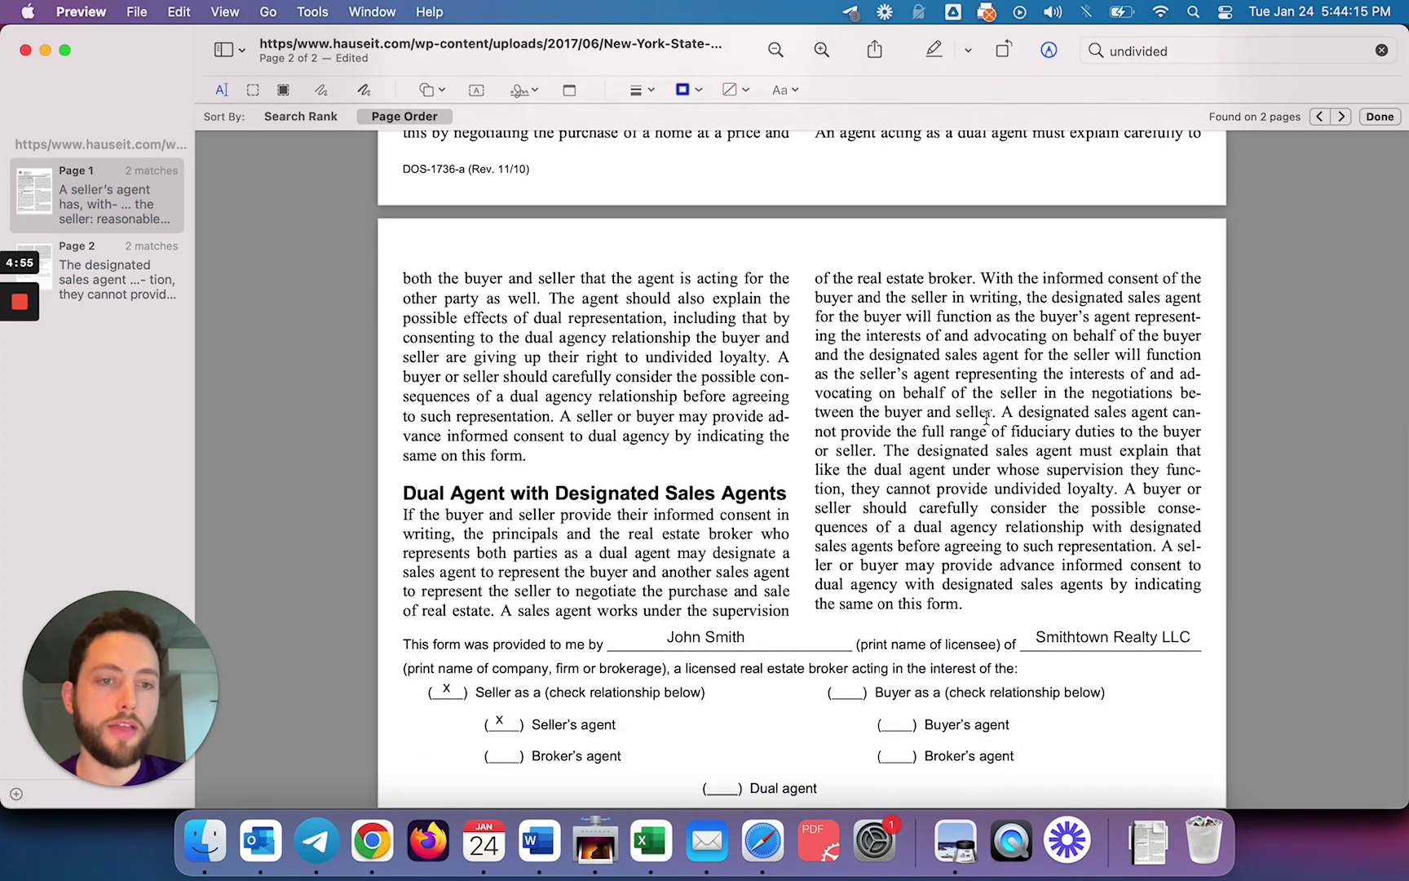
scroll(887, 487, "up", 3)
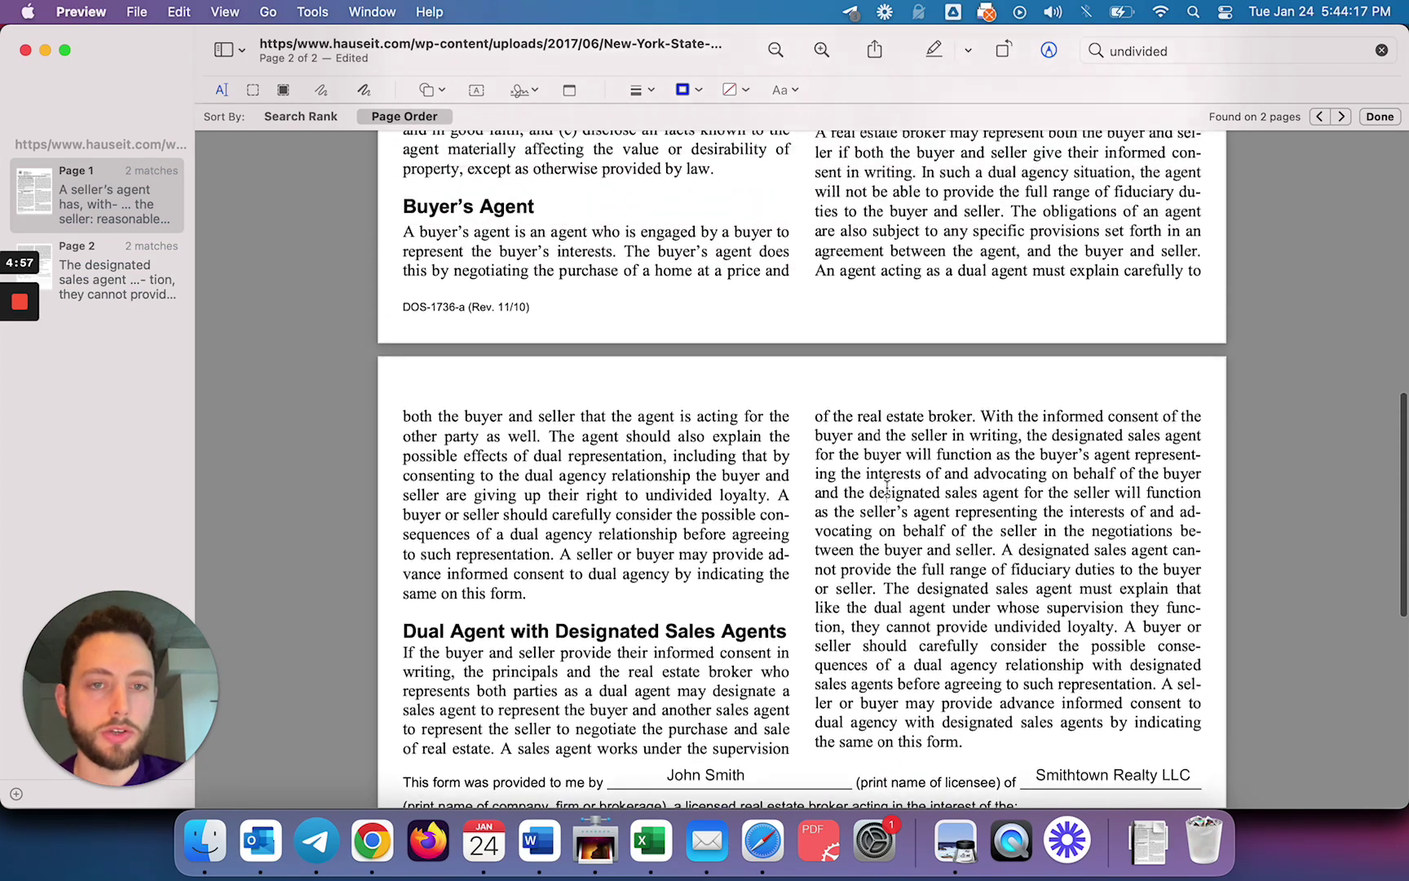
scroll(887, 487, "up", 4)
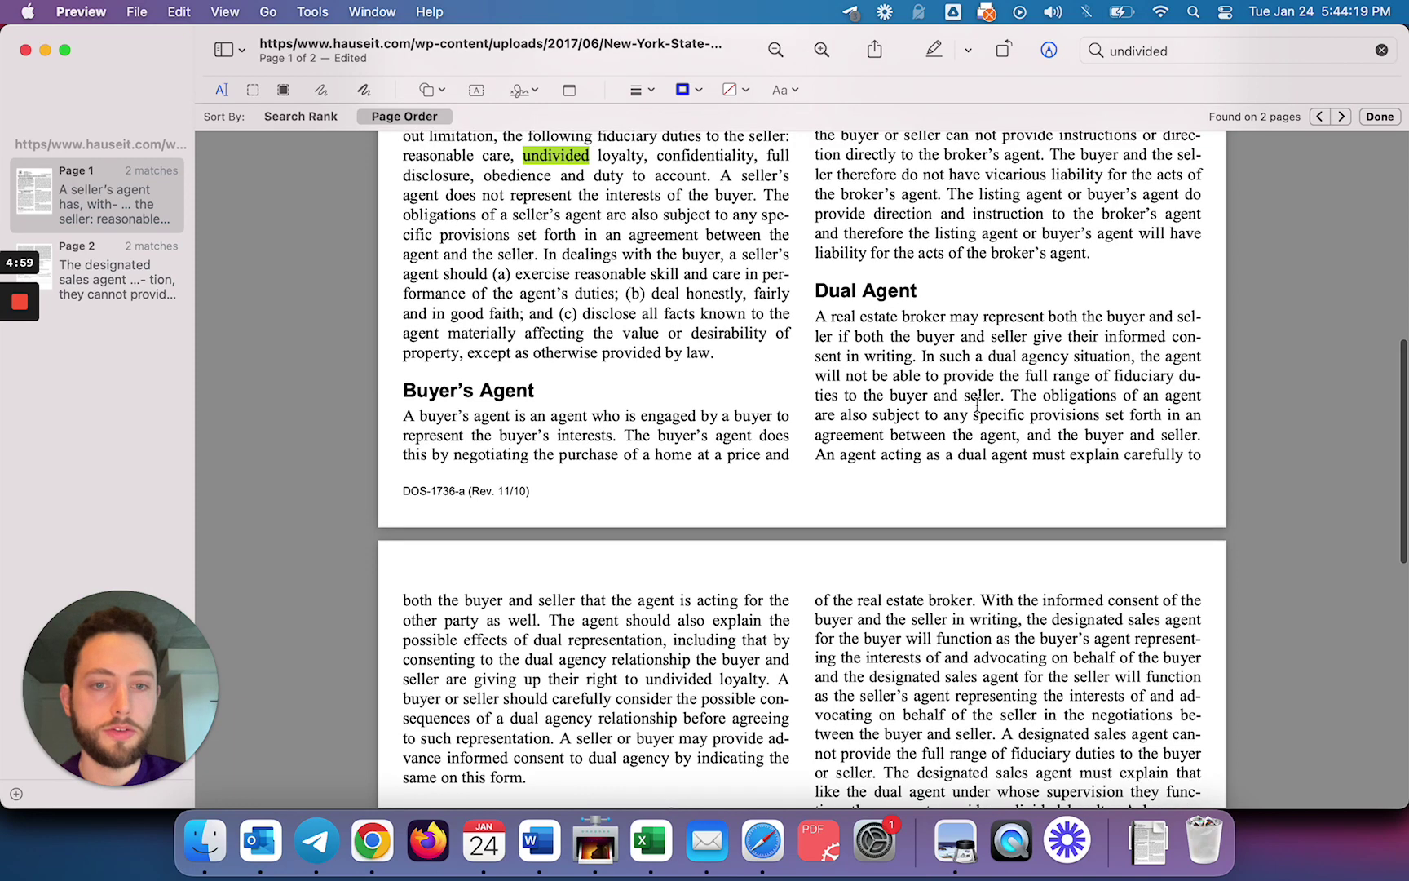
key("cmd+f")
type("cannot")
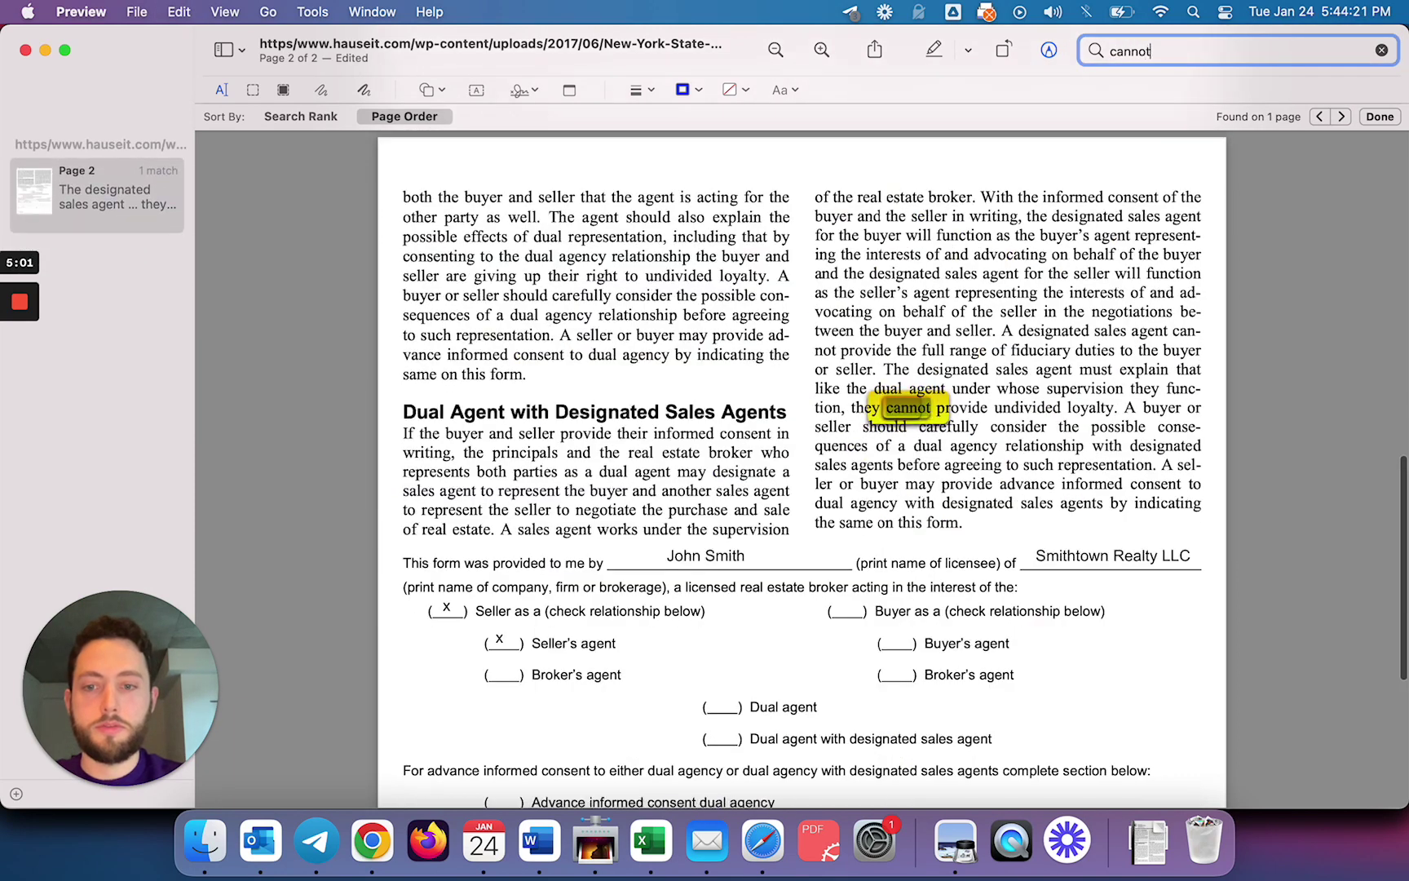
left_click_drag(885, 408, 1081, 411)
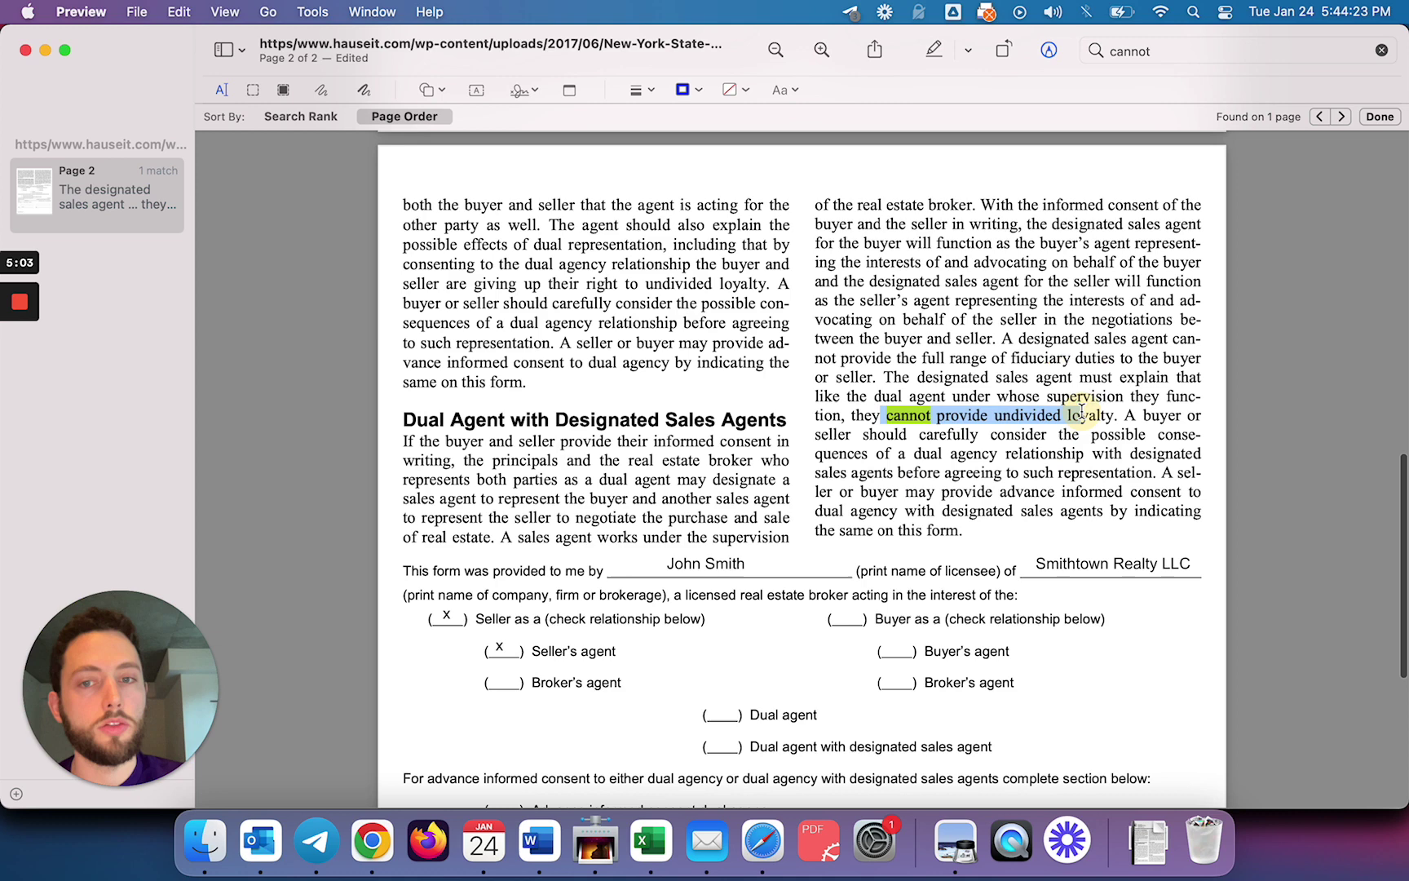
scroll(1081, 411, "up", 8)
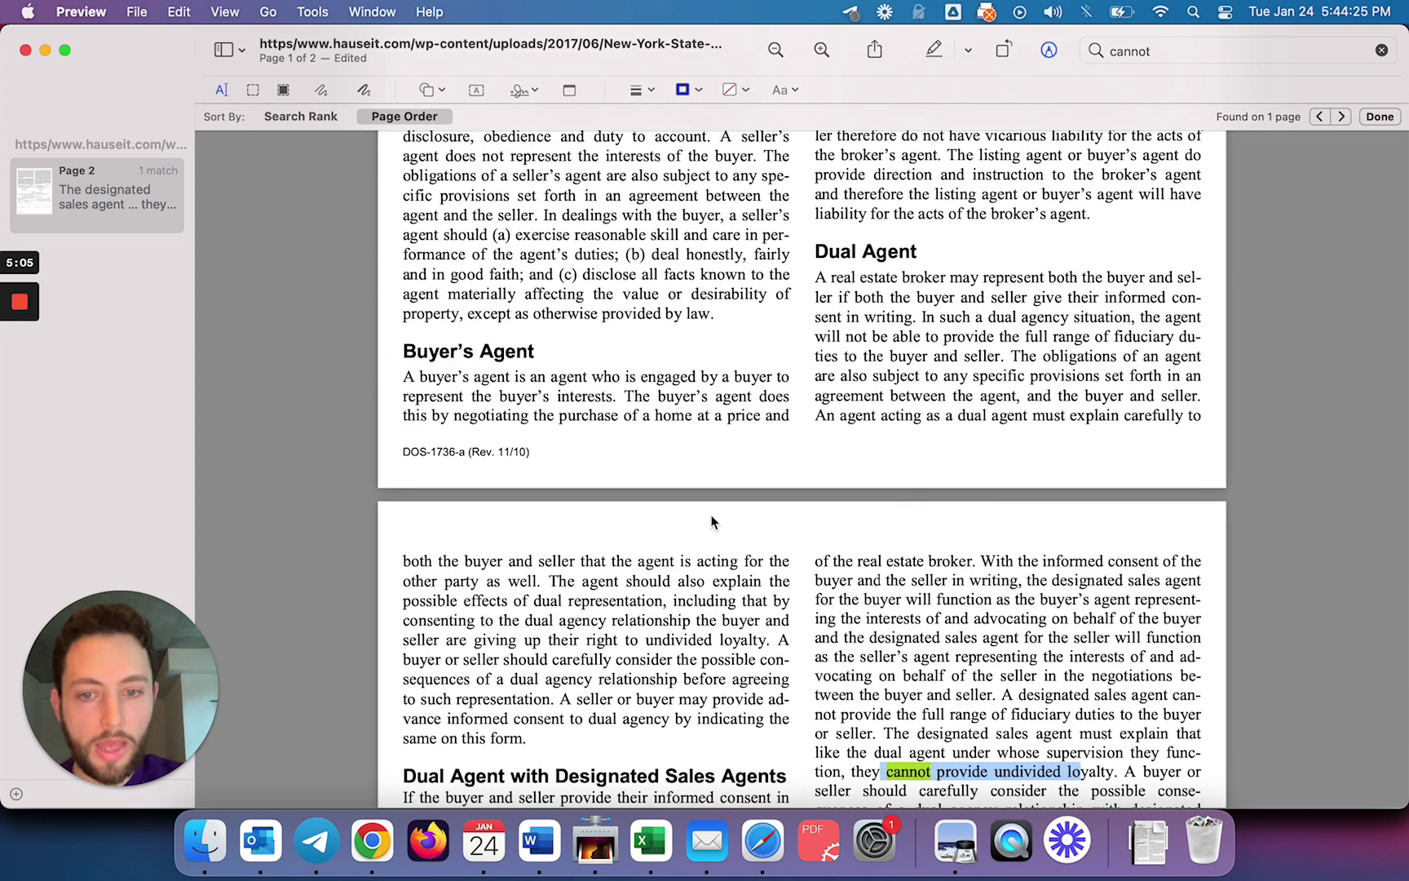
left_click(634, 644)
left_click_drag(474, 641, 765, 641)
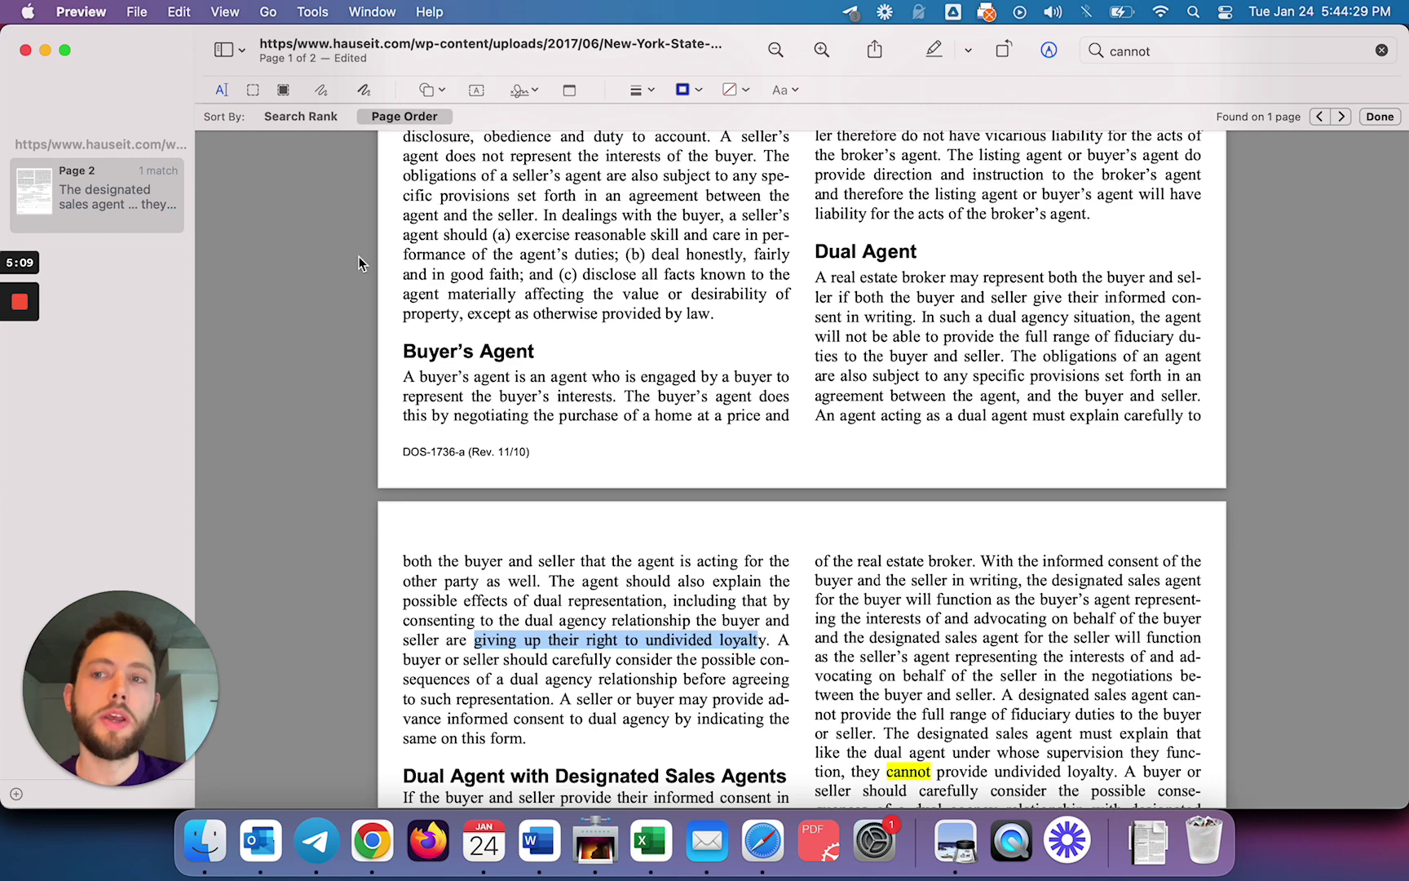
scroll(575, 371, "up", 1)
scroll(572, 371, "down", 10)
scroll(572, 371, "down", 5)
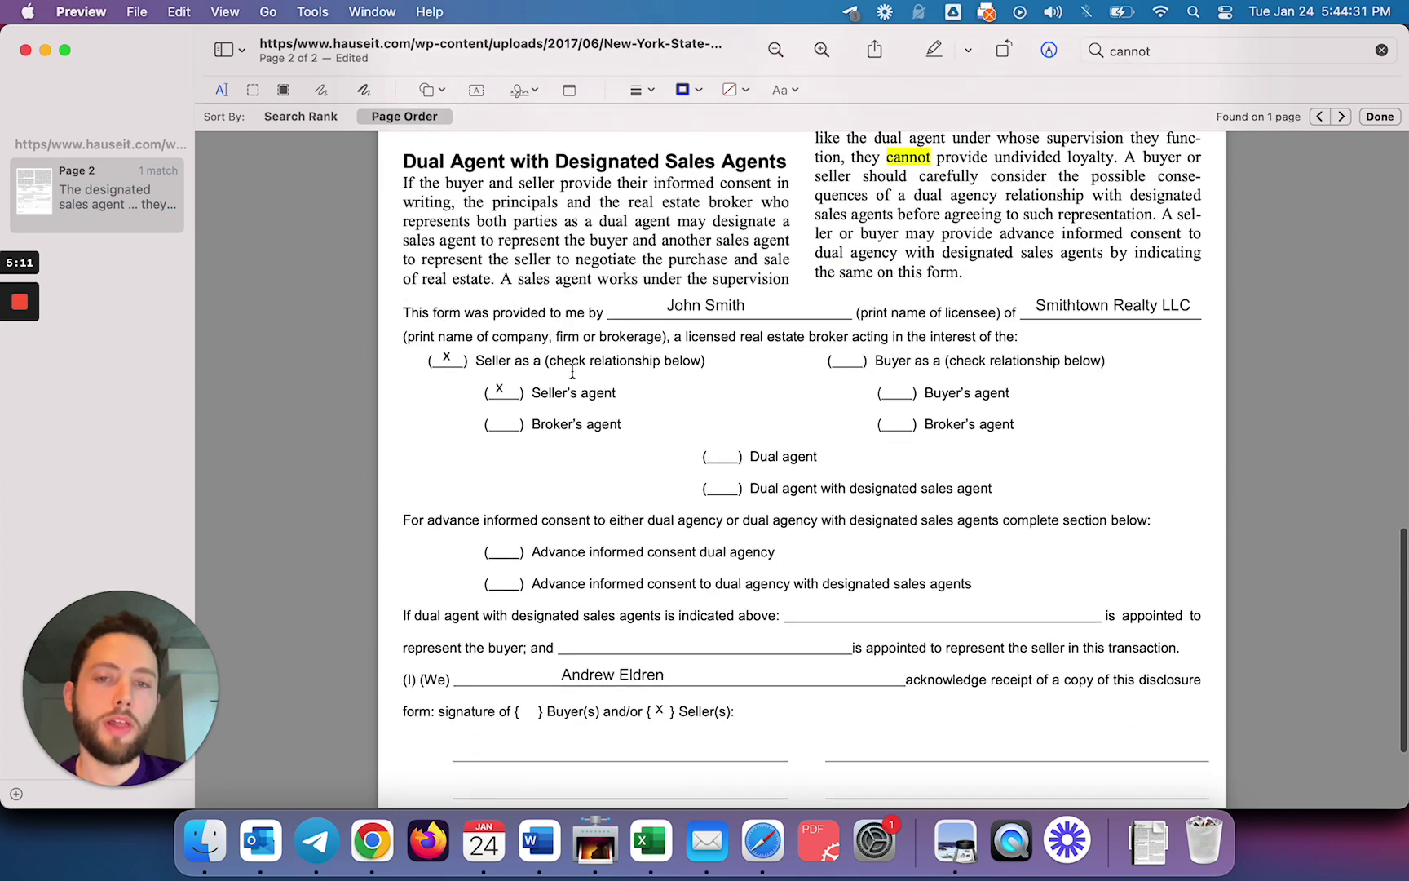
left_click(1381, 50)
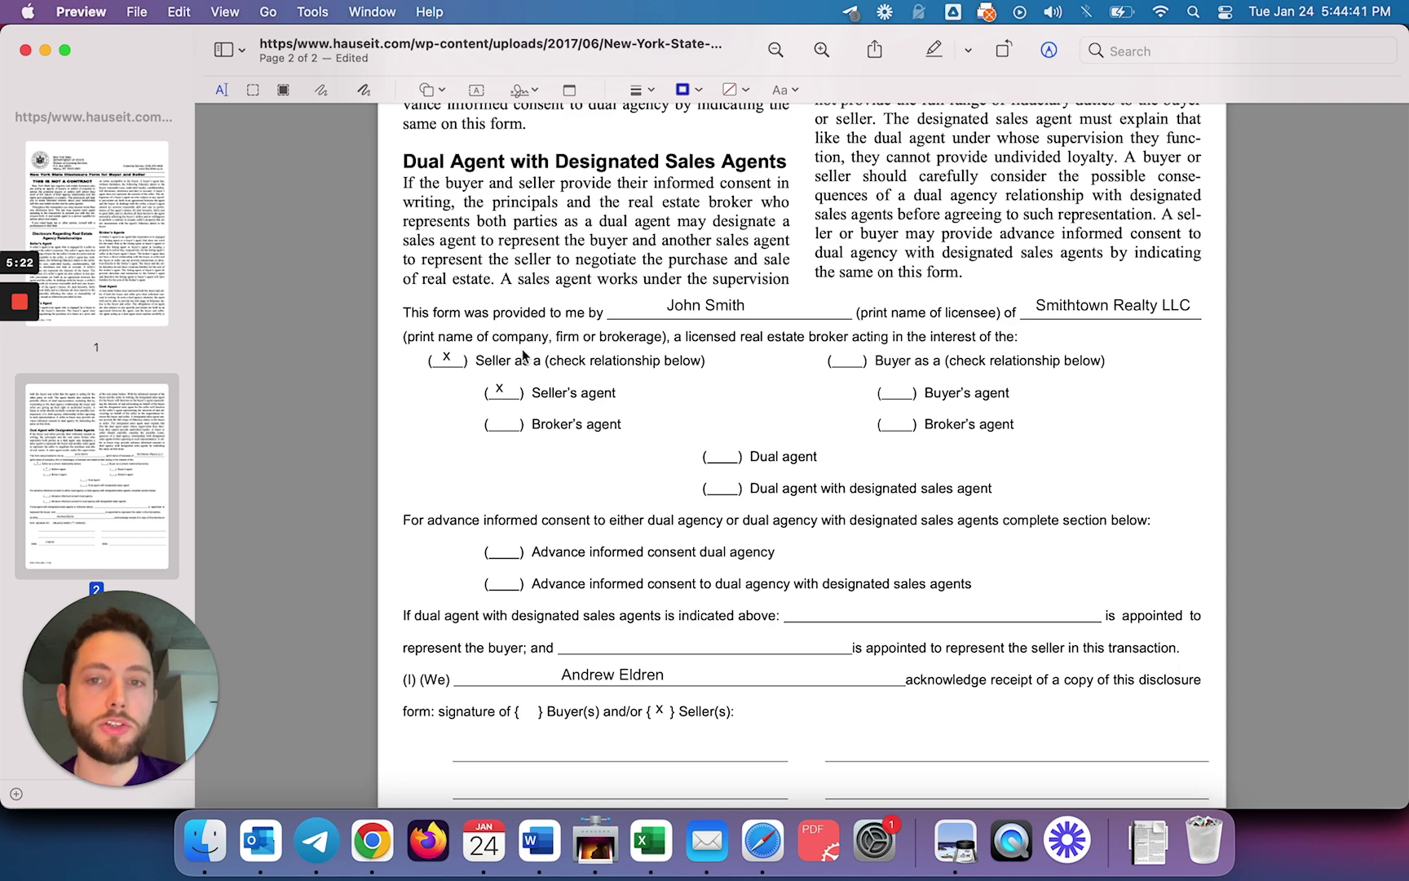
- Review the Smithtown Realty LLC and licensee boxes plus X's on Seller as a, Seller's agent, Seller(s)
scroll(608, 326, "down", 2)
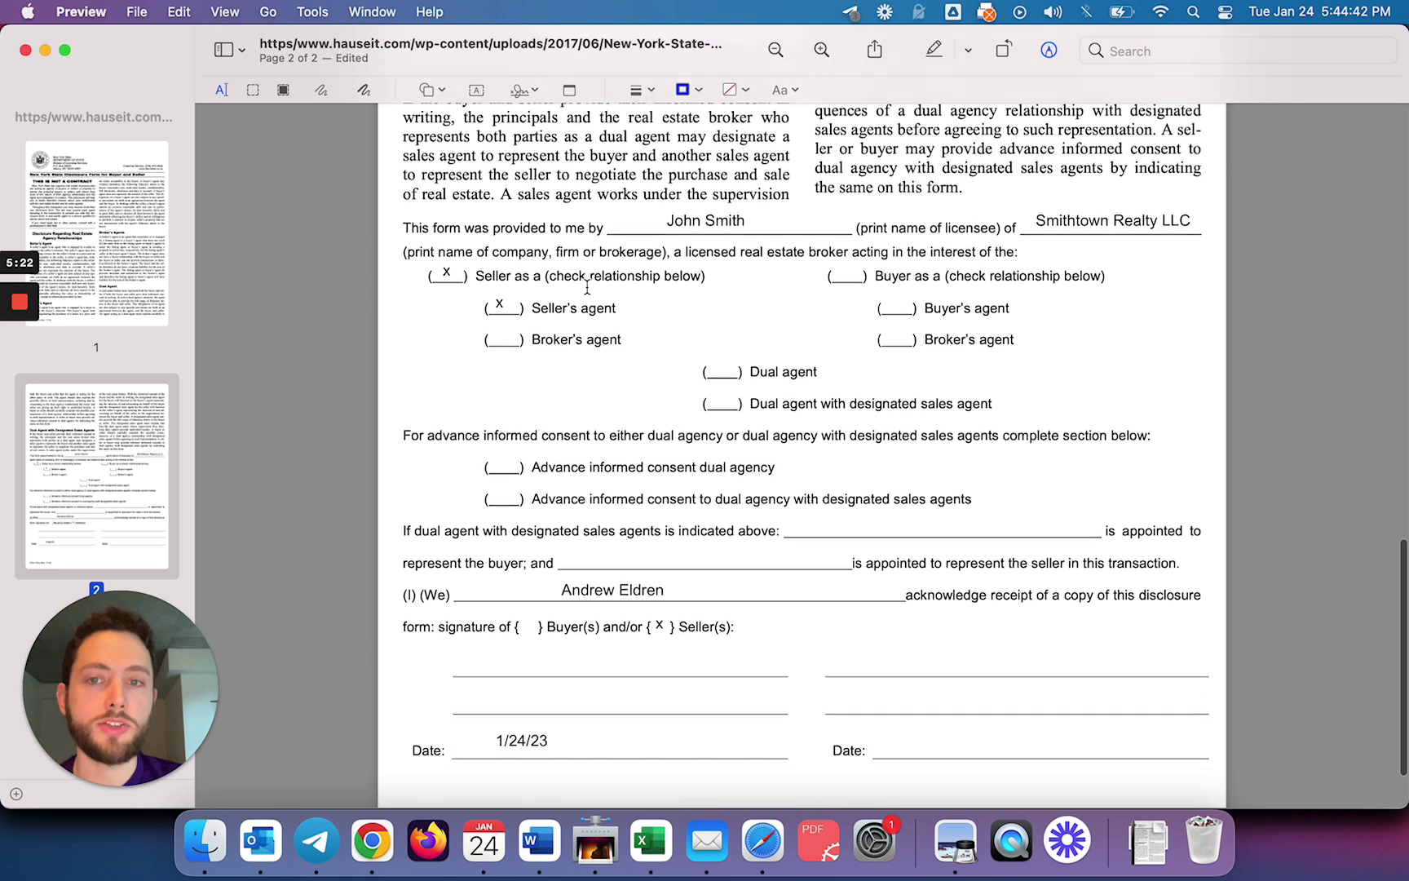
left_click(1056, 222)
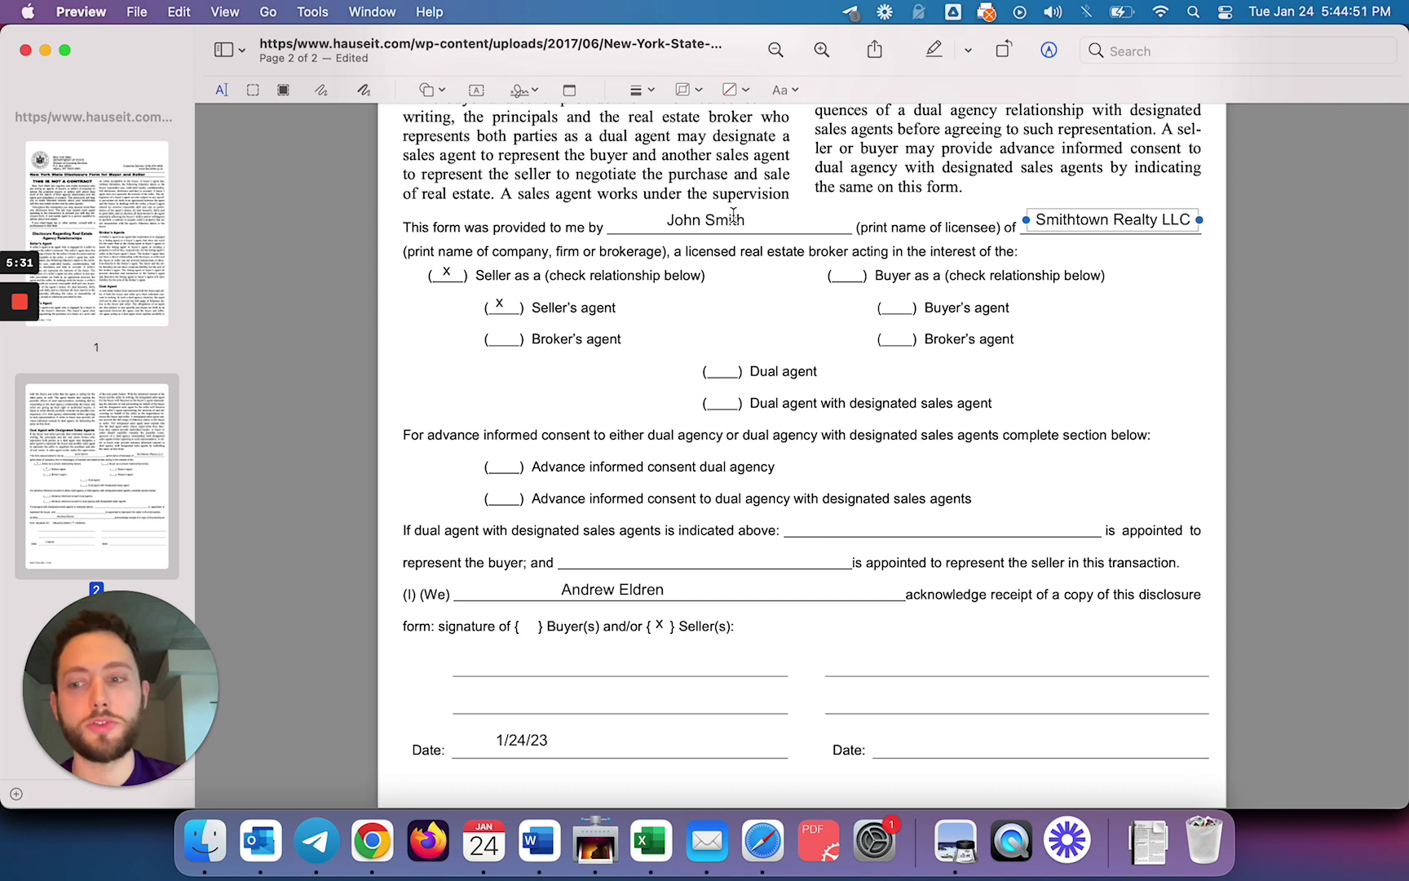
left_click(676, 219)
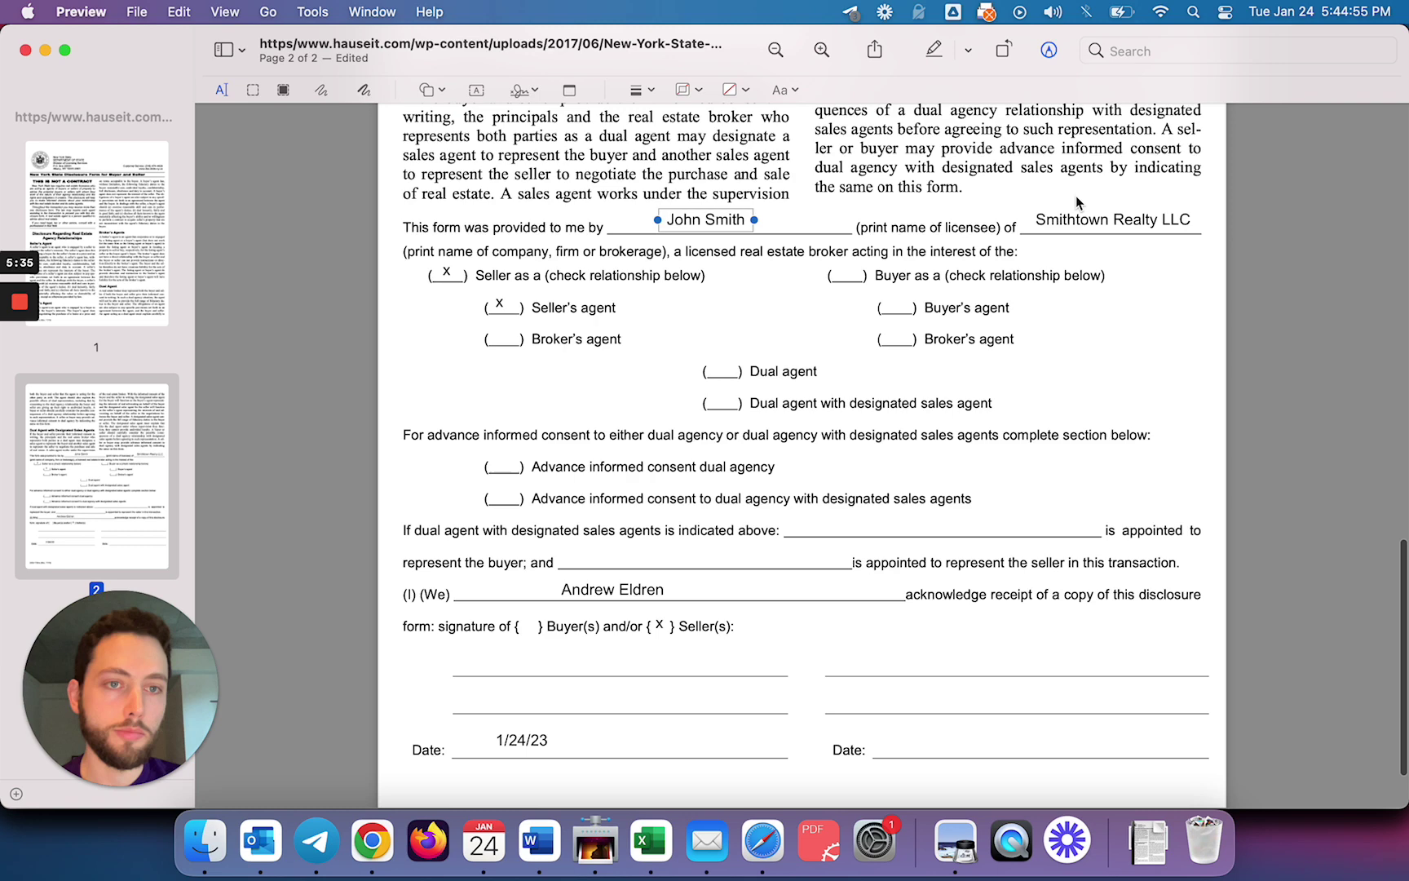
left_click(446, 271)
left_click(499, 303)
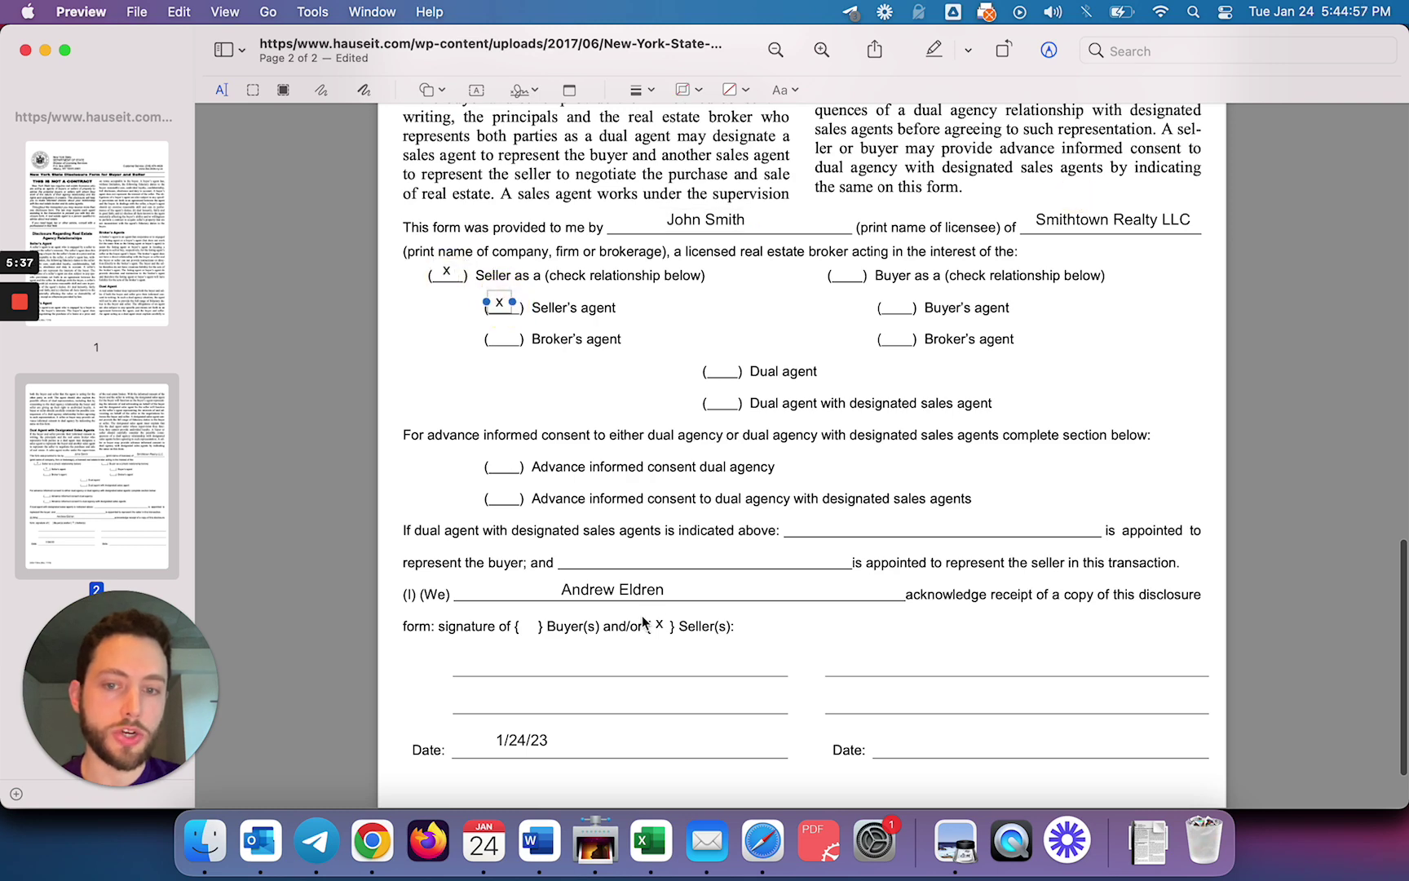
left_click(610, 591)
scroll(612, 591, "down", 2)
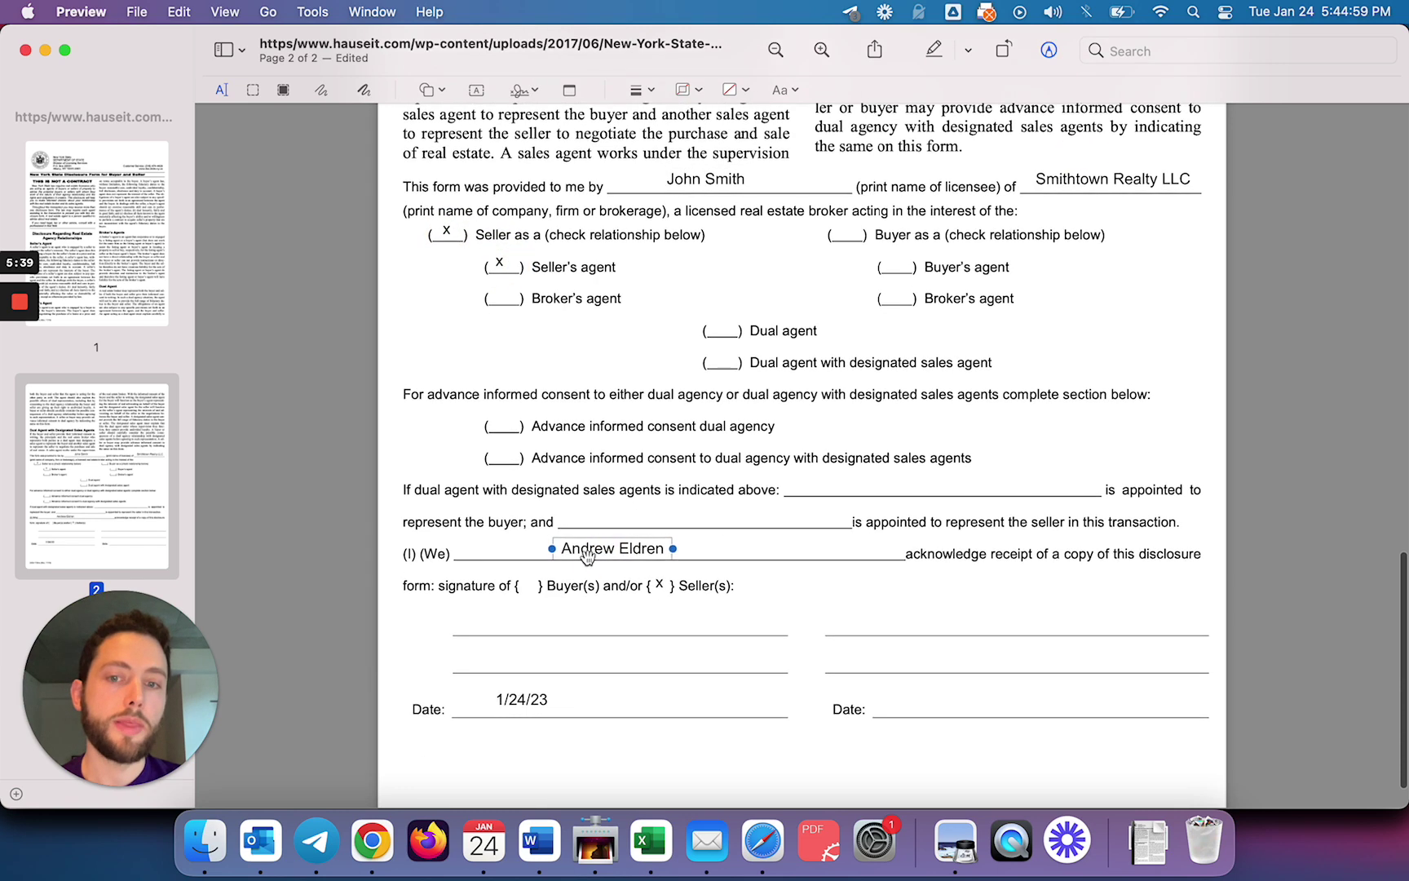
left_click(660, 585)
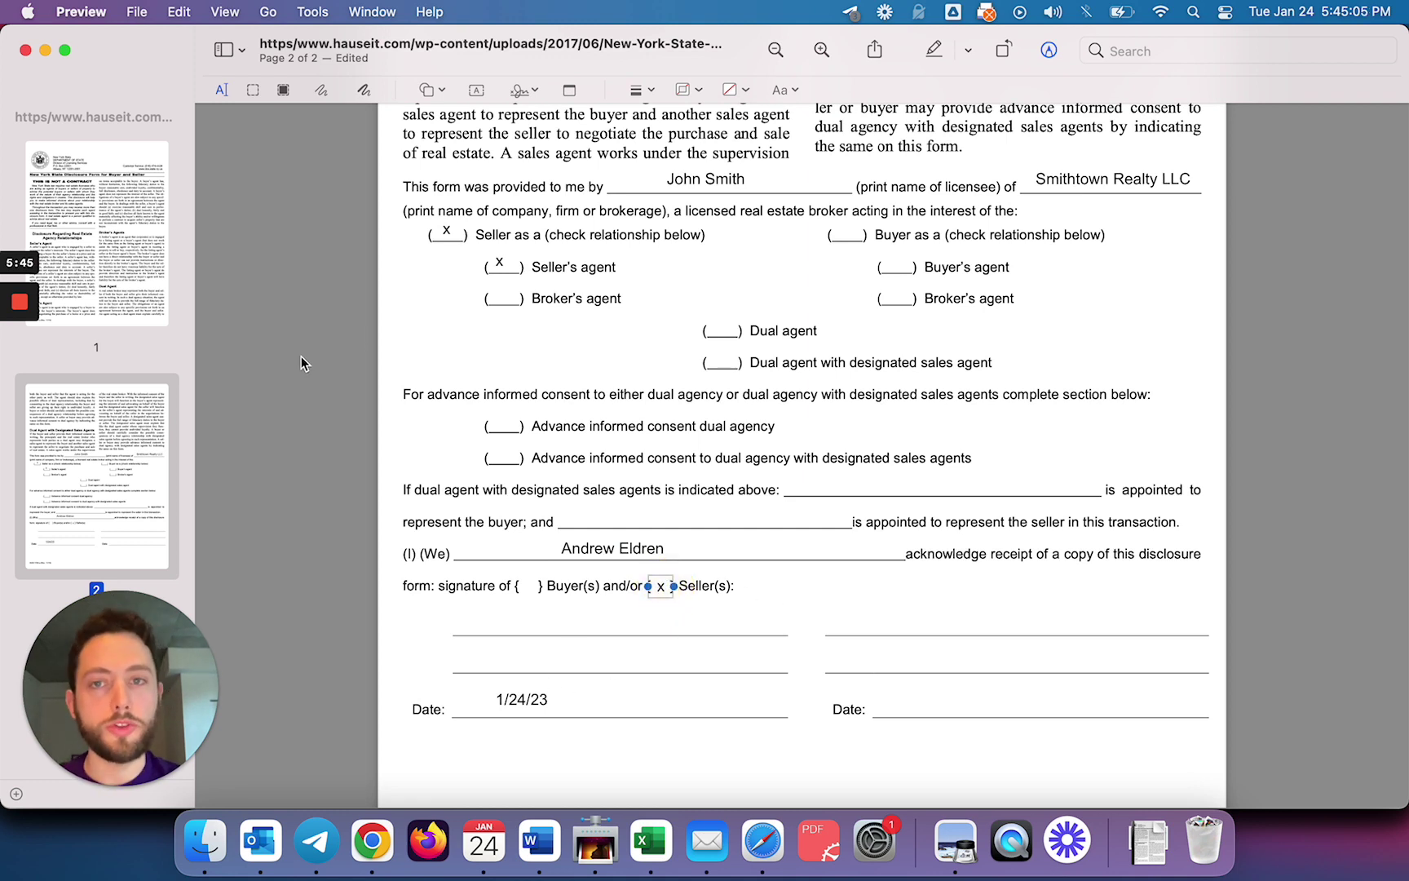
- In Cribfox, choose the NY State Disclosure Form for Buyer and Seller and one contact
key("super+Tab")
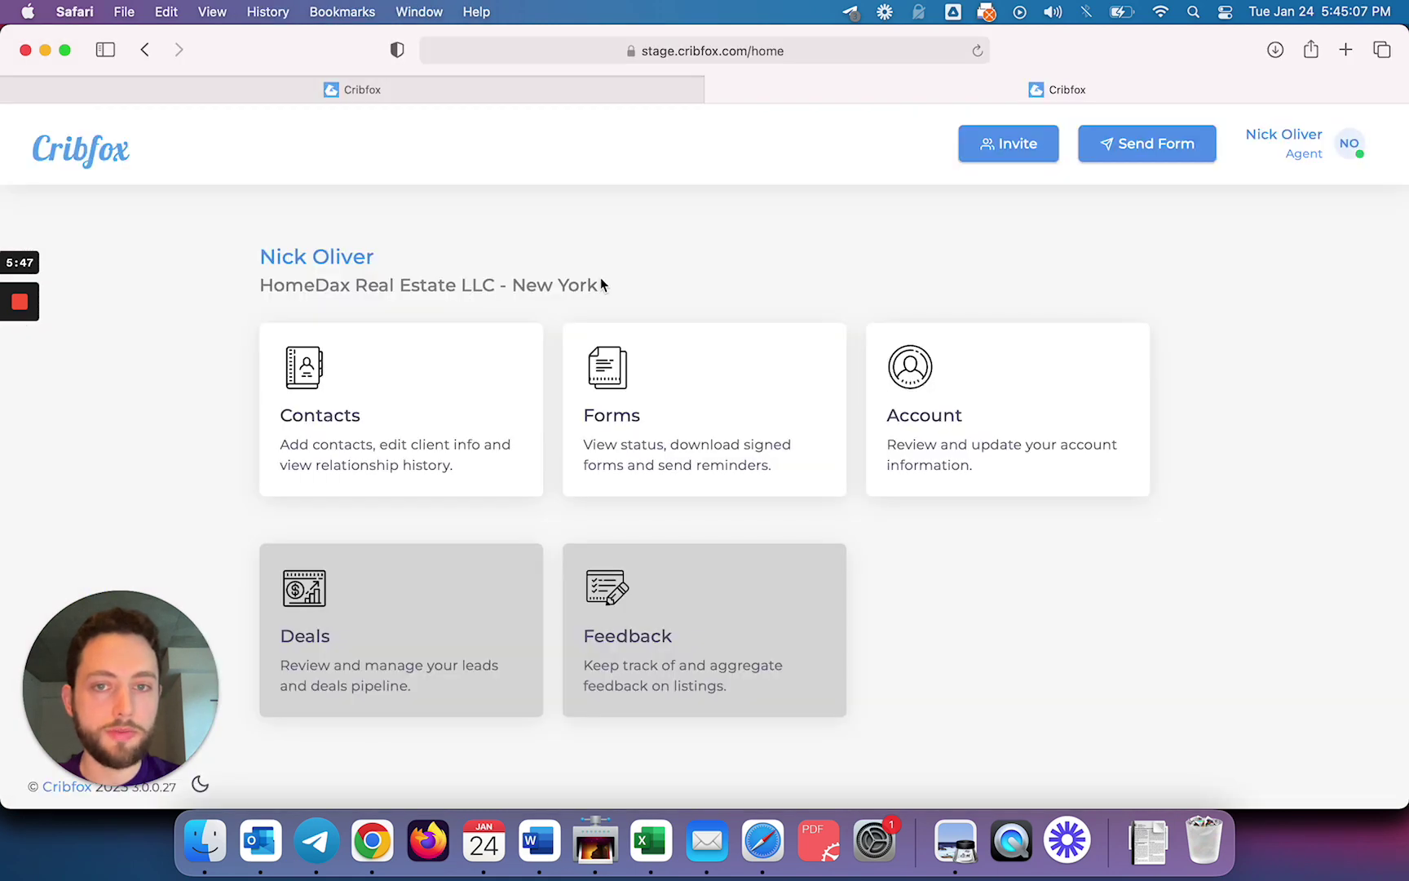
left_click(1132, 142)
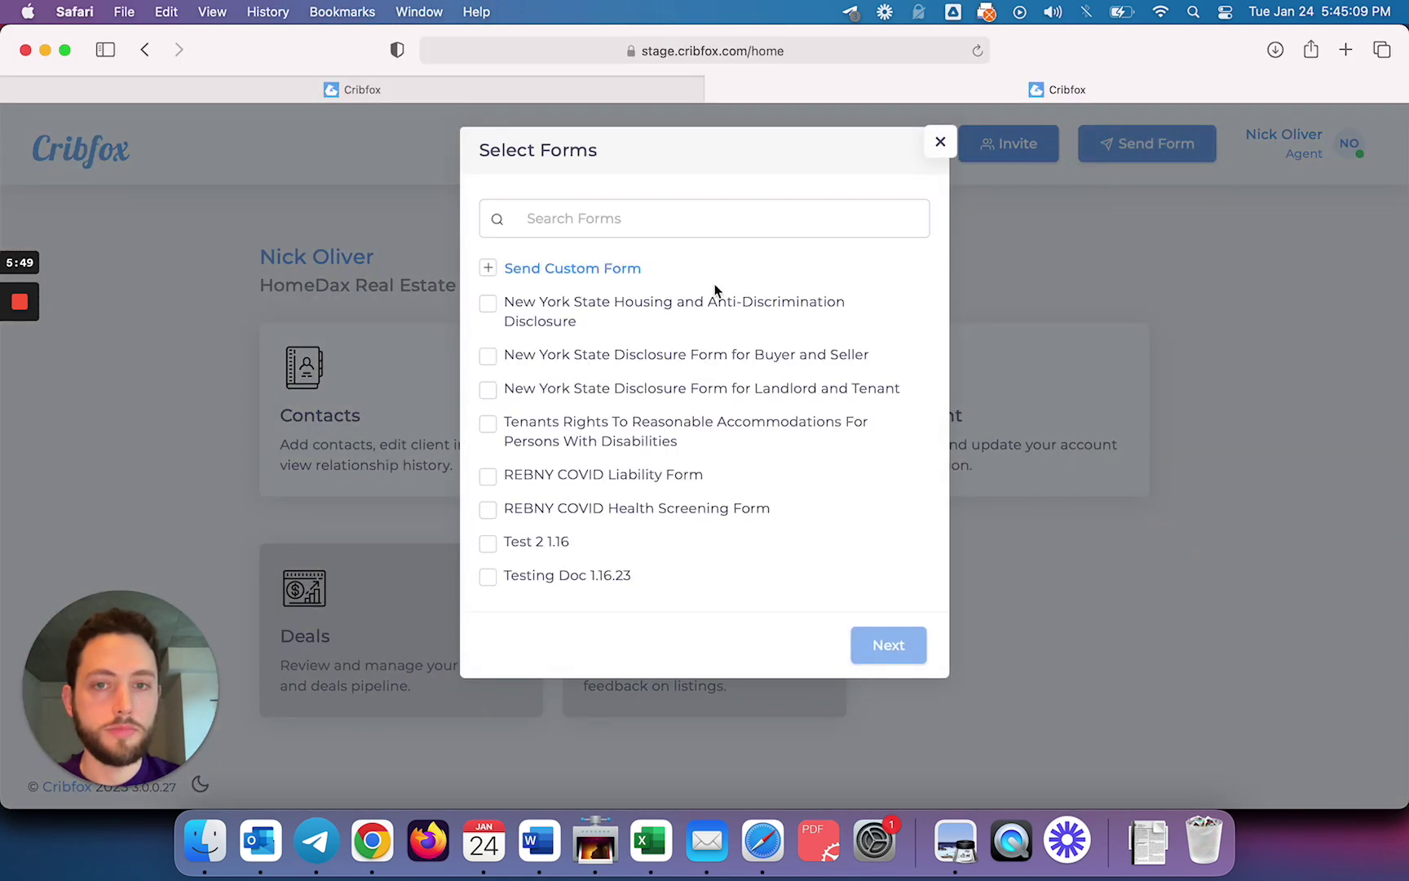
left_click(734, 355)
left_click(887, 641)
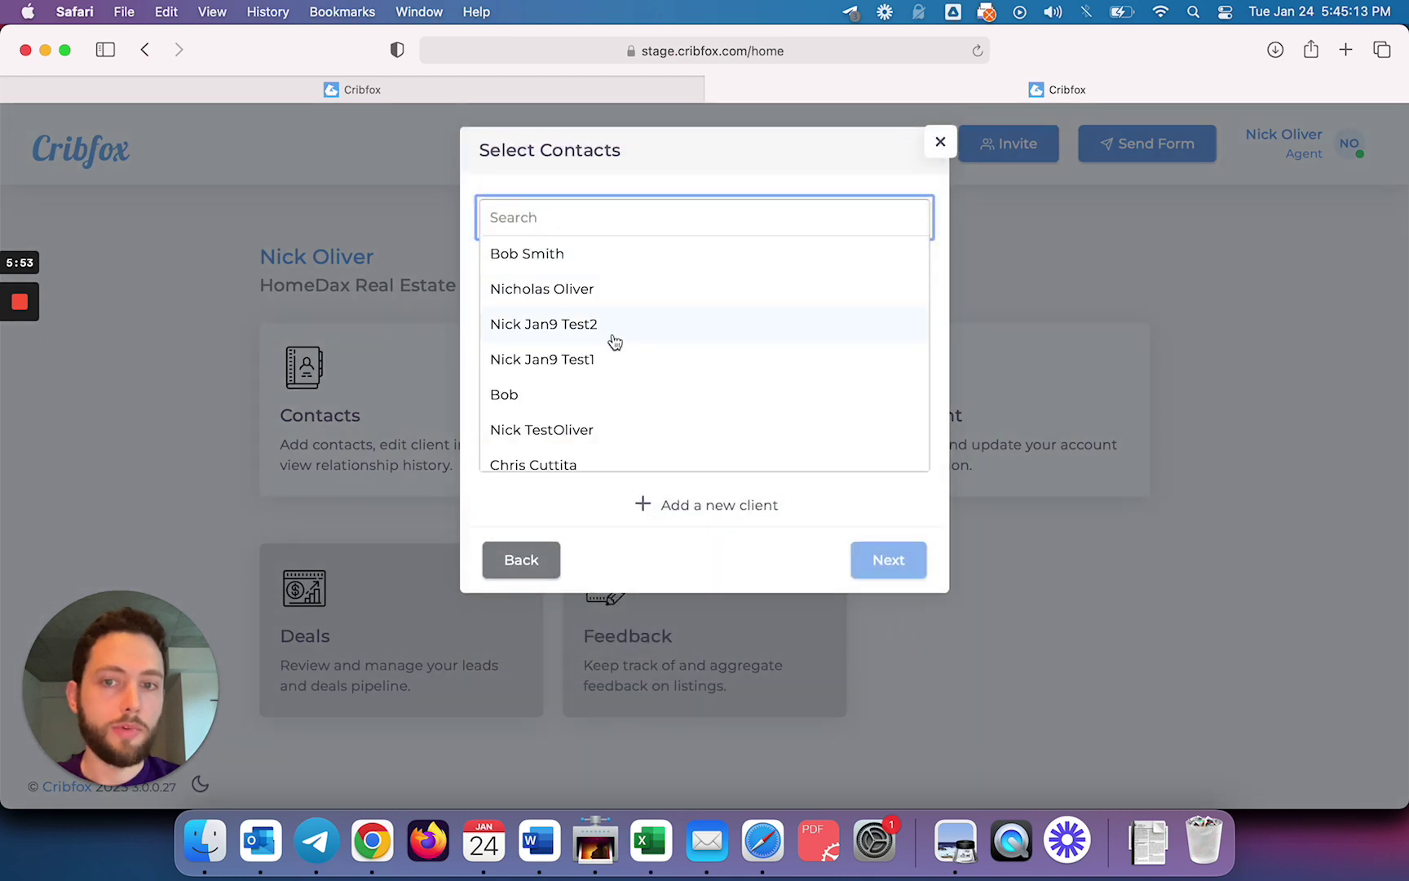
left_click(618, 276)
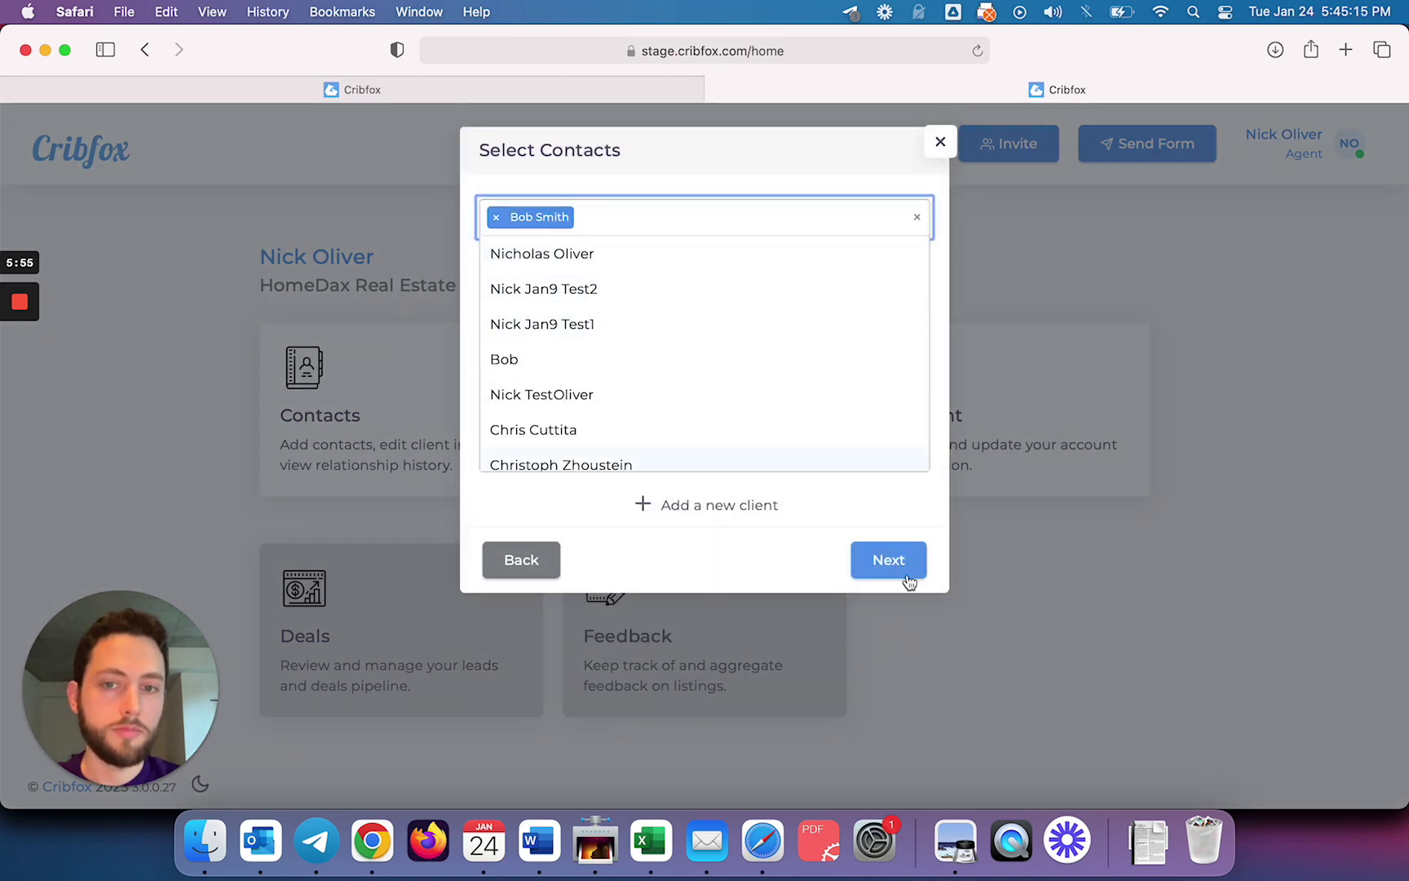
left_click(890, 561)
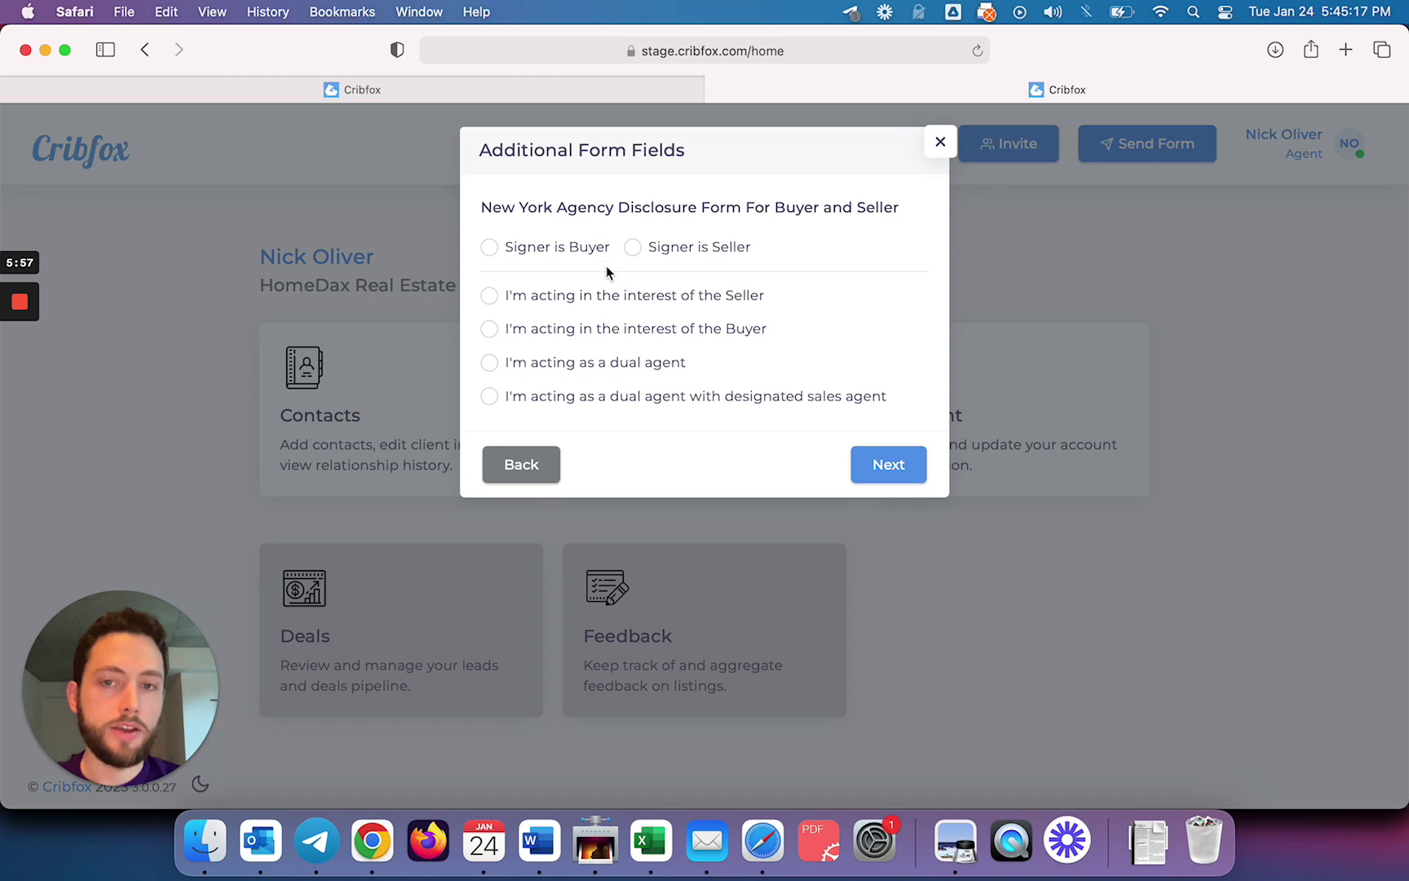
- After comparing with the PDF, set signer as Seller, acting in the seller's interest as Seller's Agent
key("super+Tab")
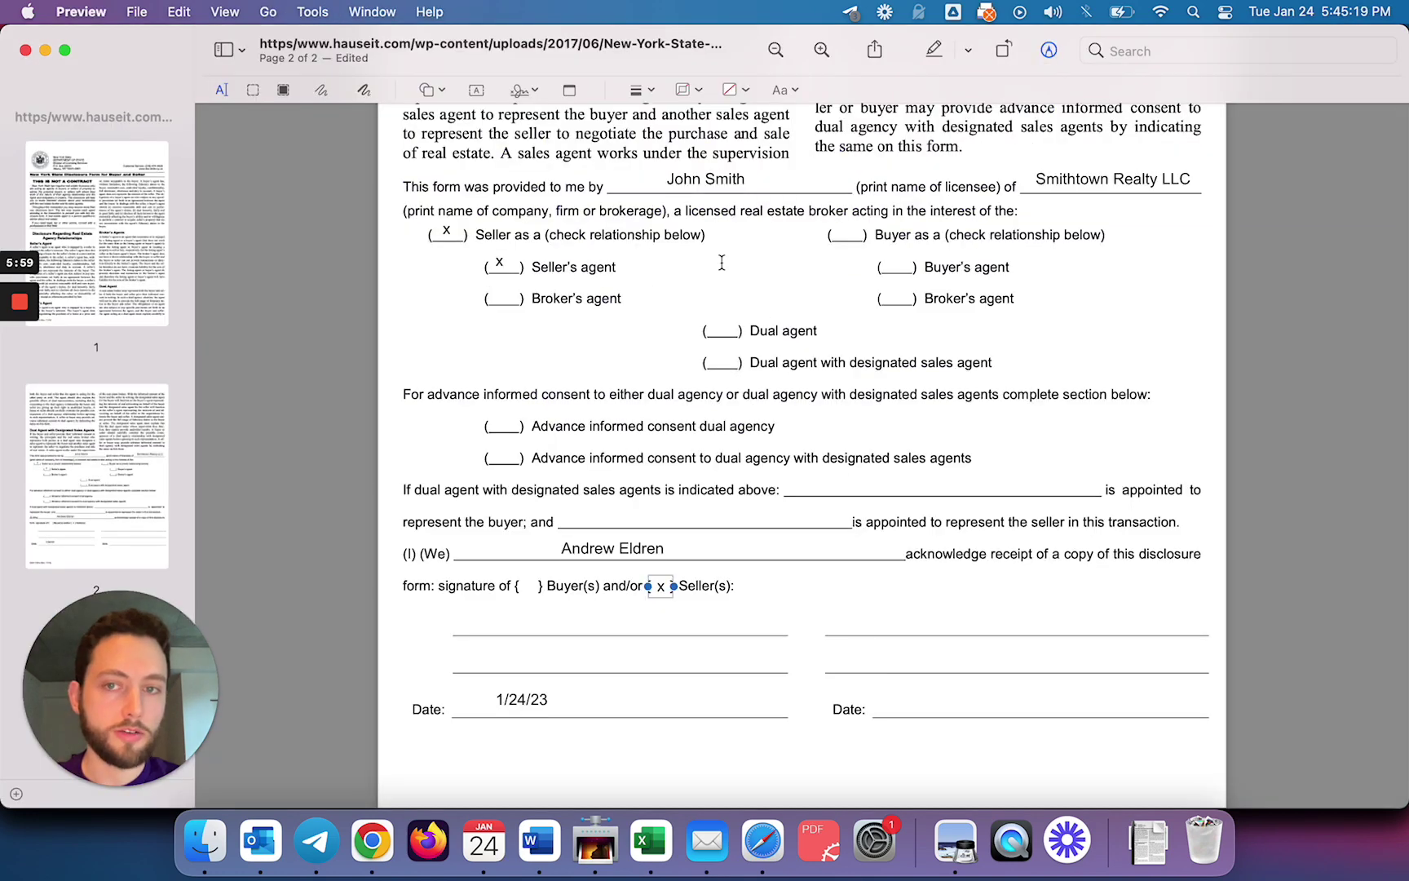
key("super+Tab")
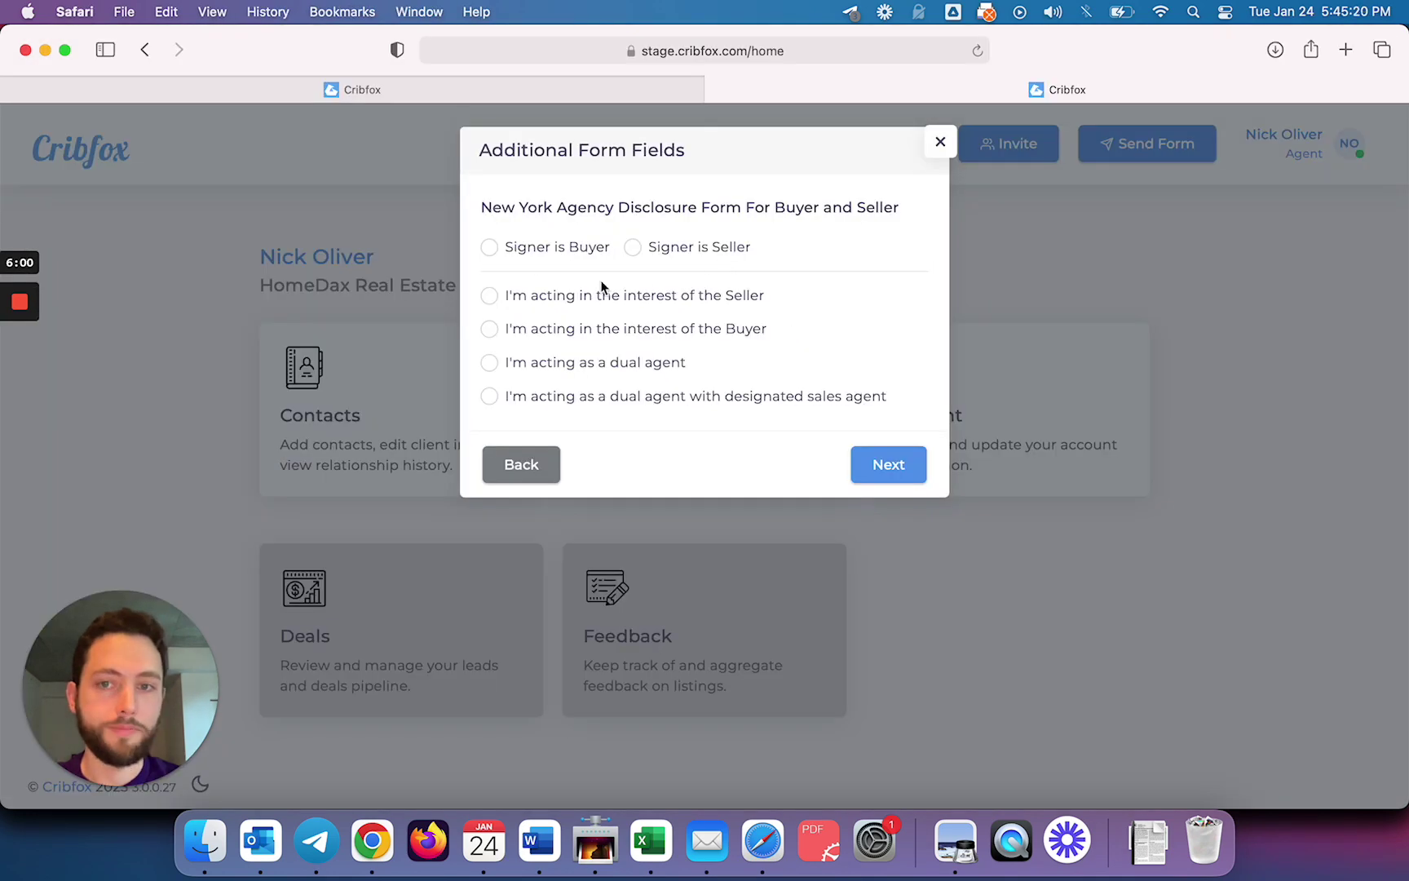
left_click(686, 248)
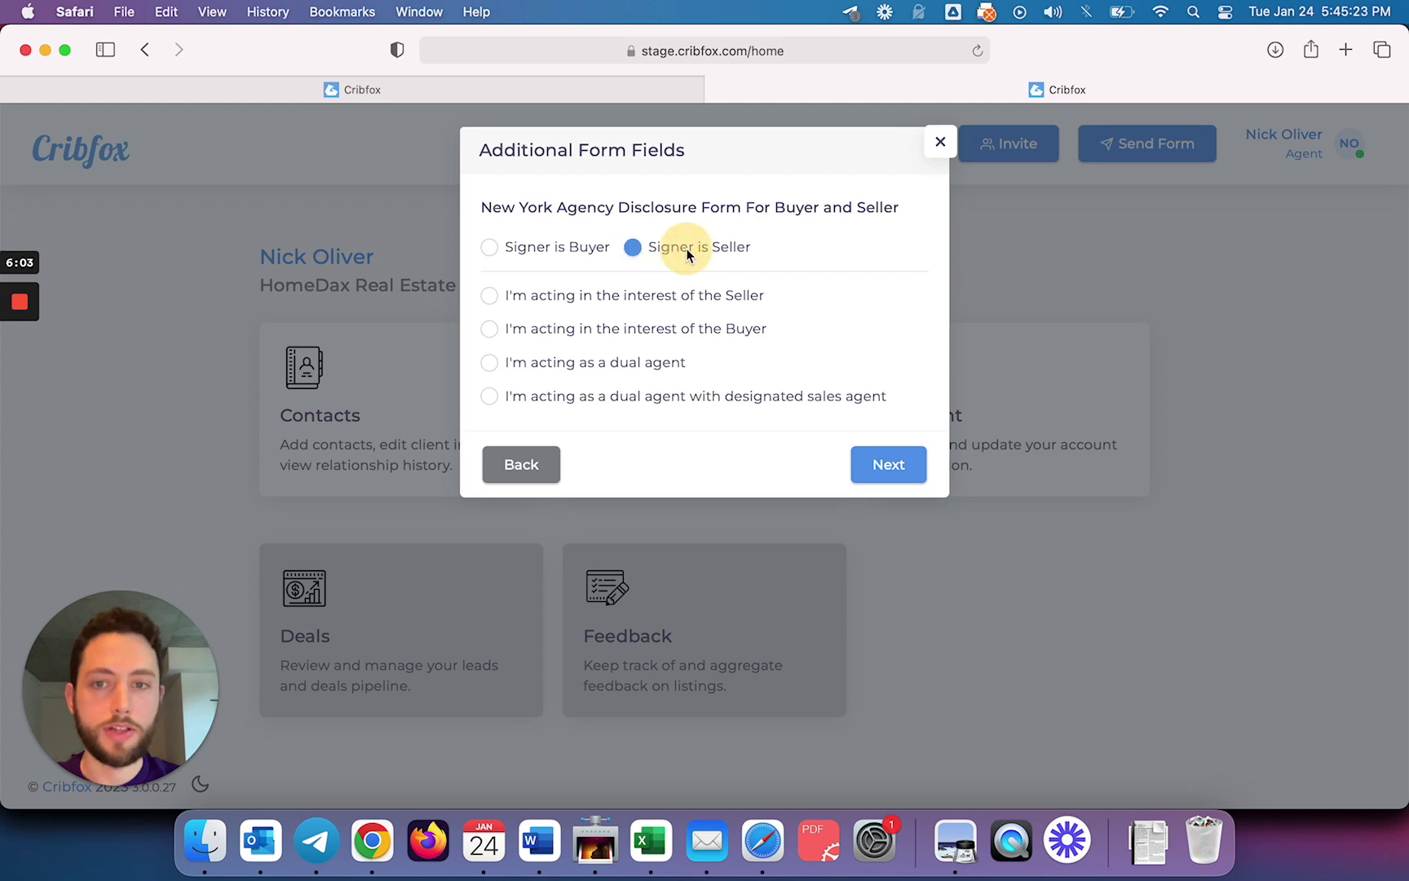
left_click(643, 298)
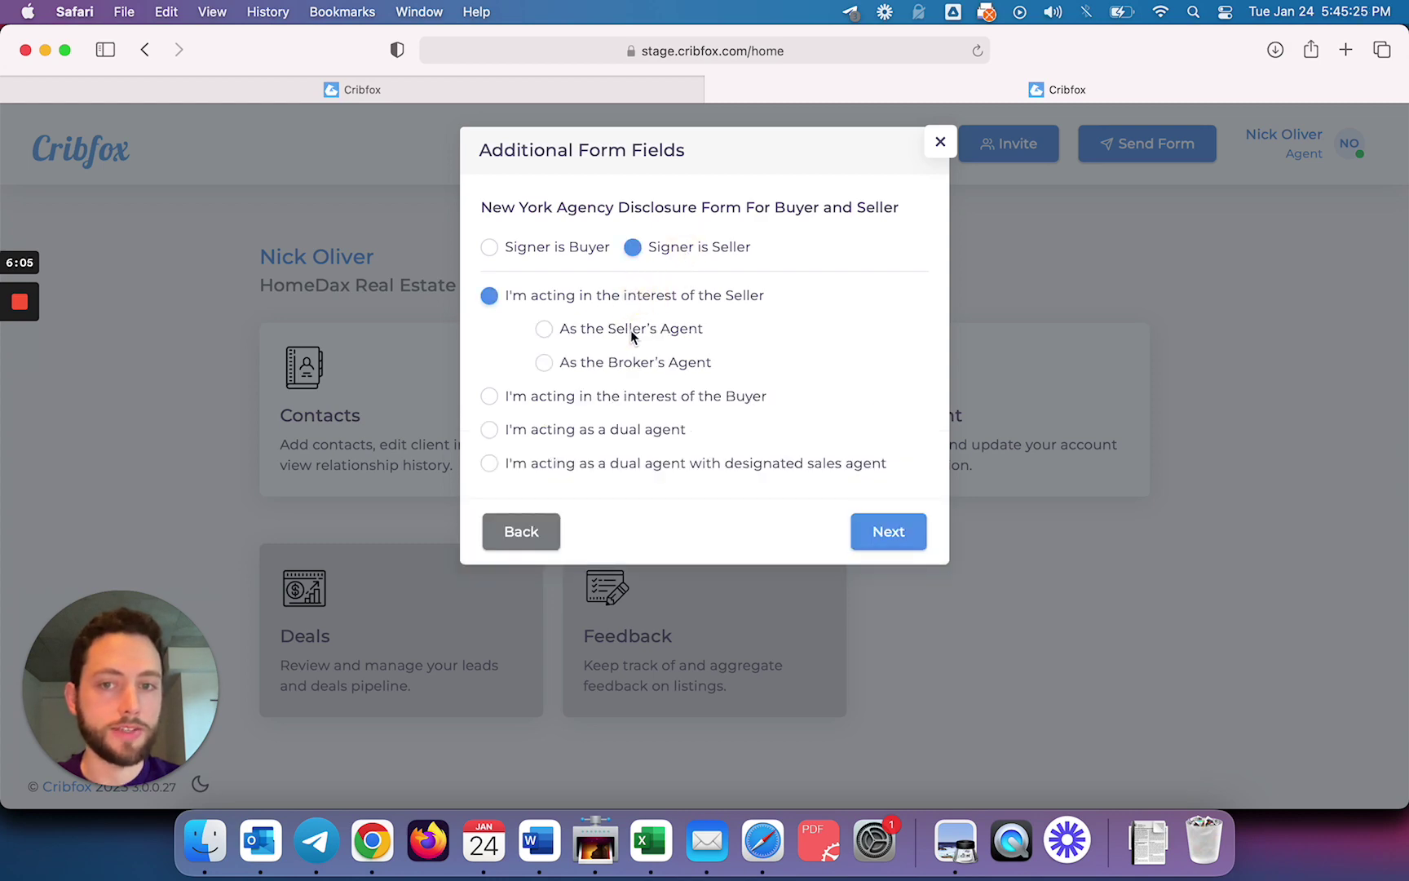
left_click(632, 329)
- Open the Form Preview of the generated disclosure for the recipient
left_click(888, 541)
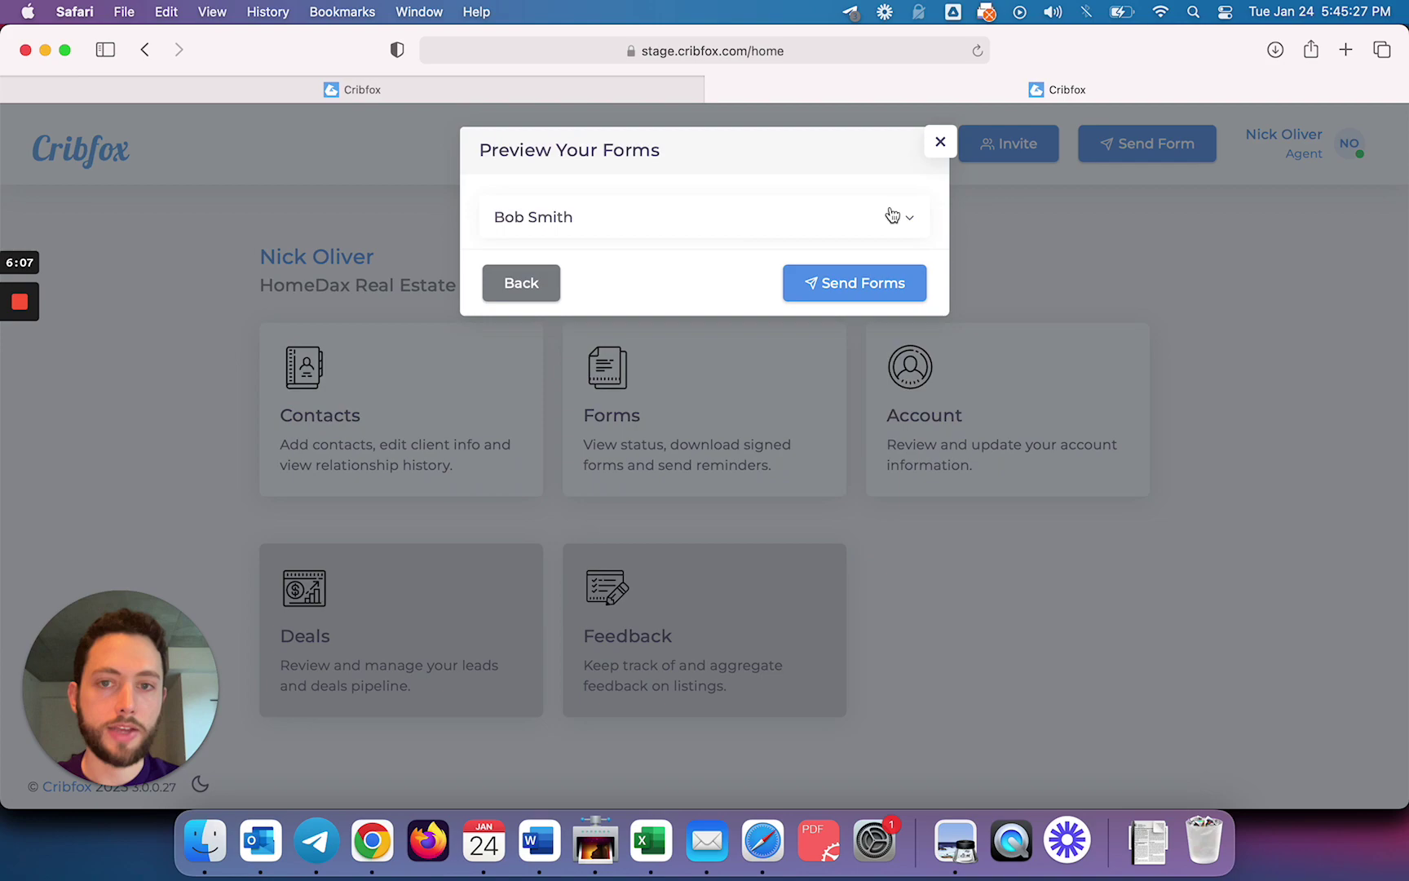
left_click(911, 214)
left_click(889, 278)
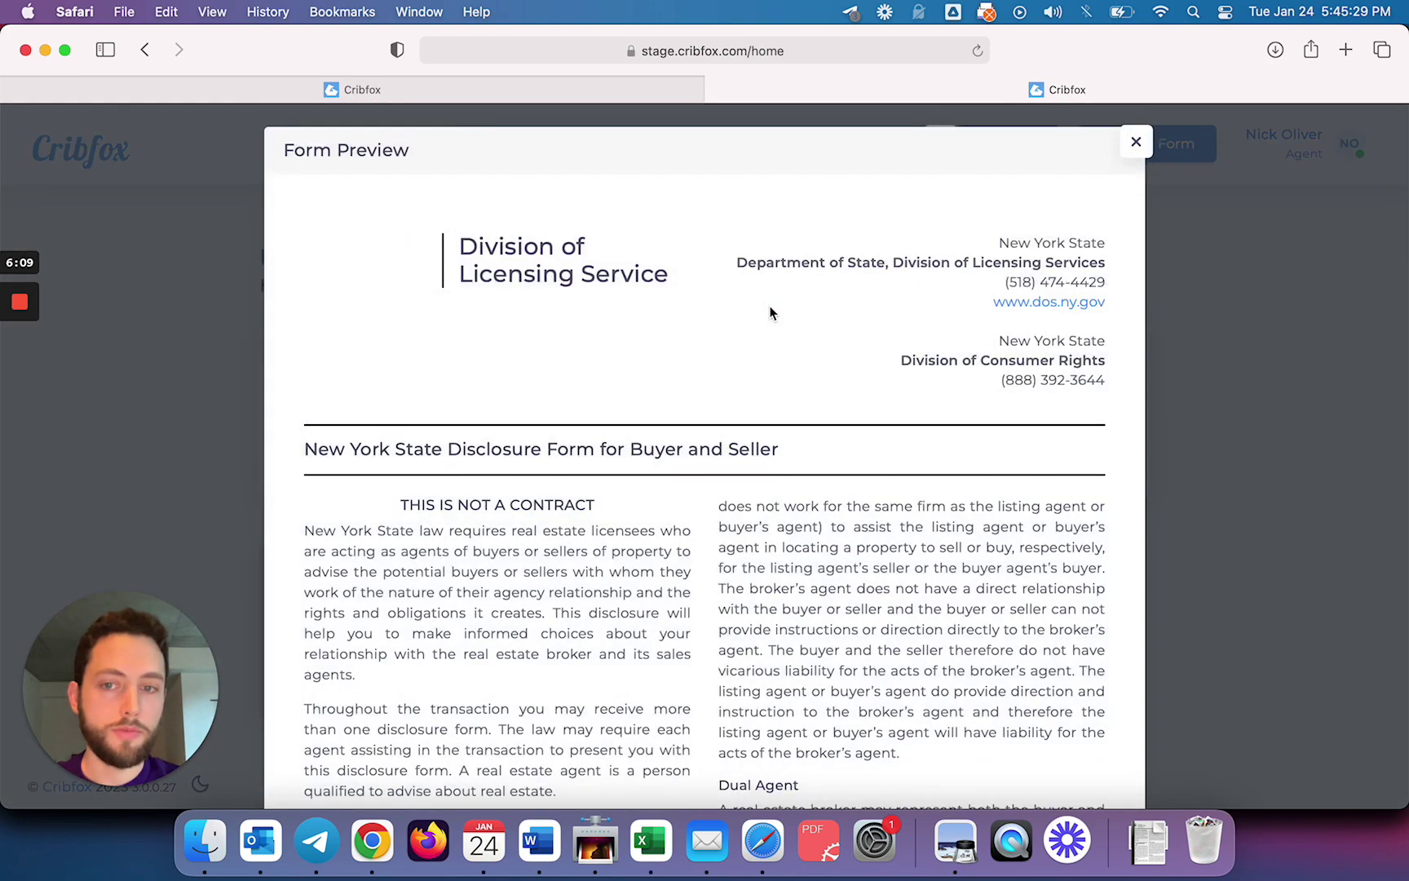
- Scroll the Form Preview, comparing its Seller as a, Seller's Agent and Seller(s) marks with the PDF
key("super+Tab")
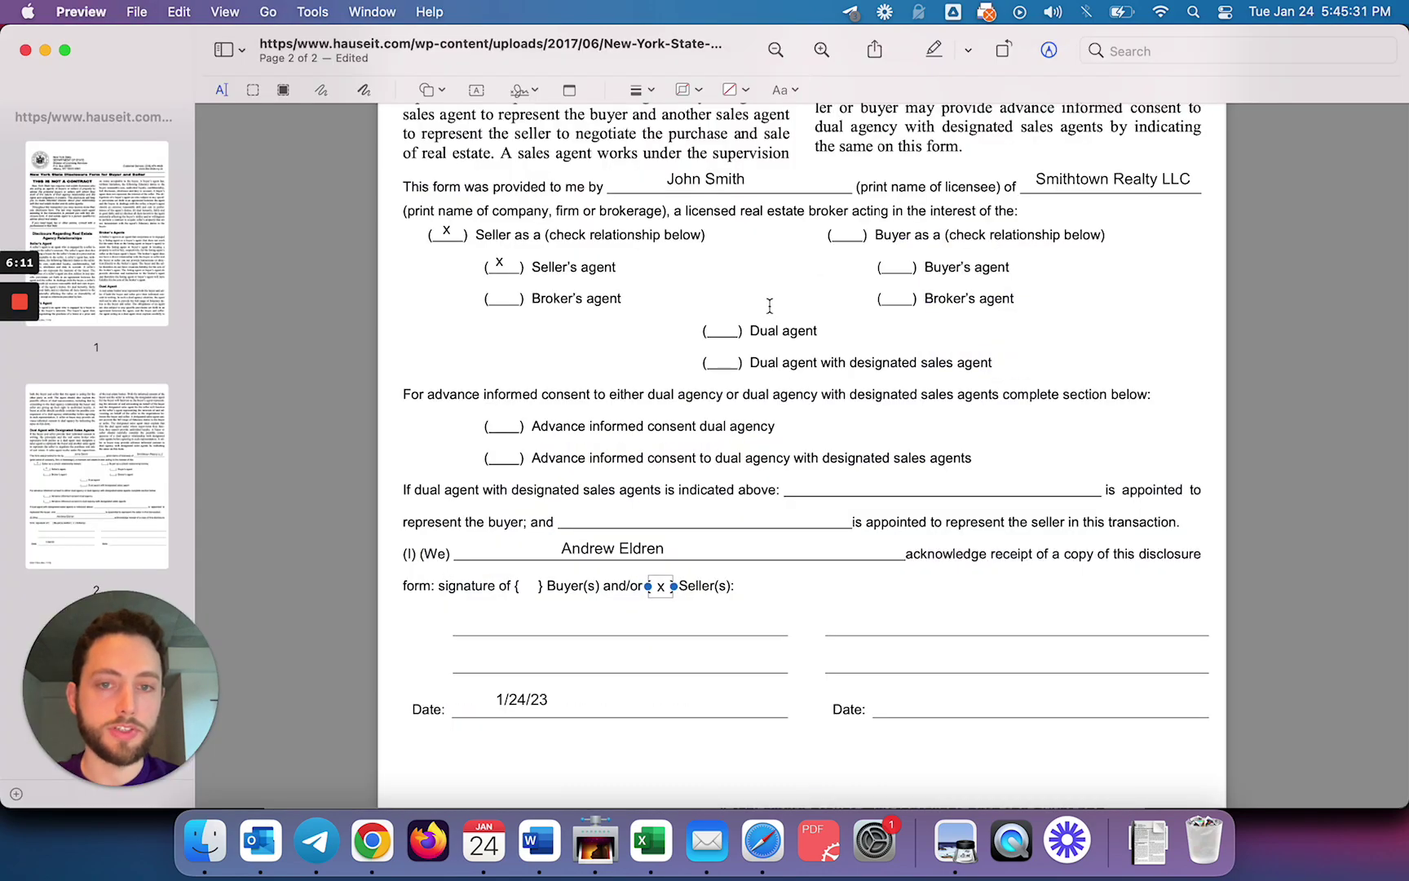
key("super+Tab")
scroll(770, 310, "down", 15)
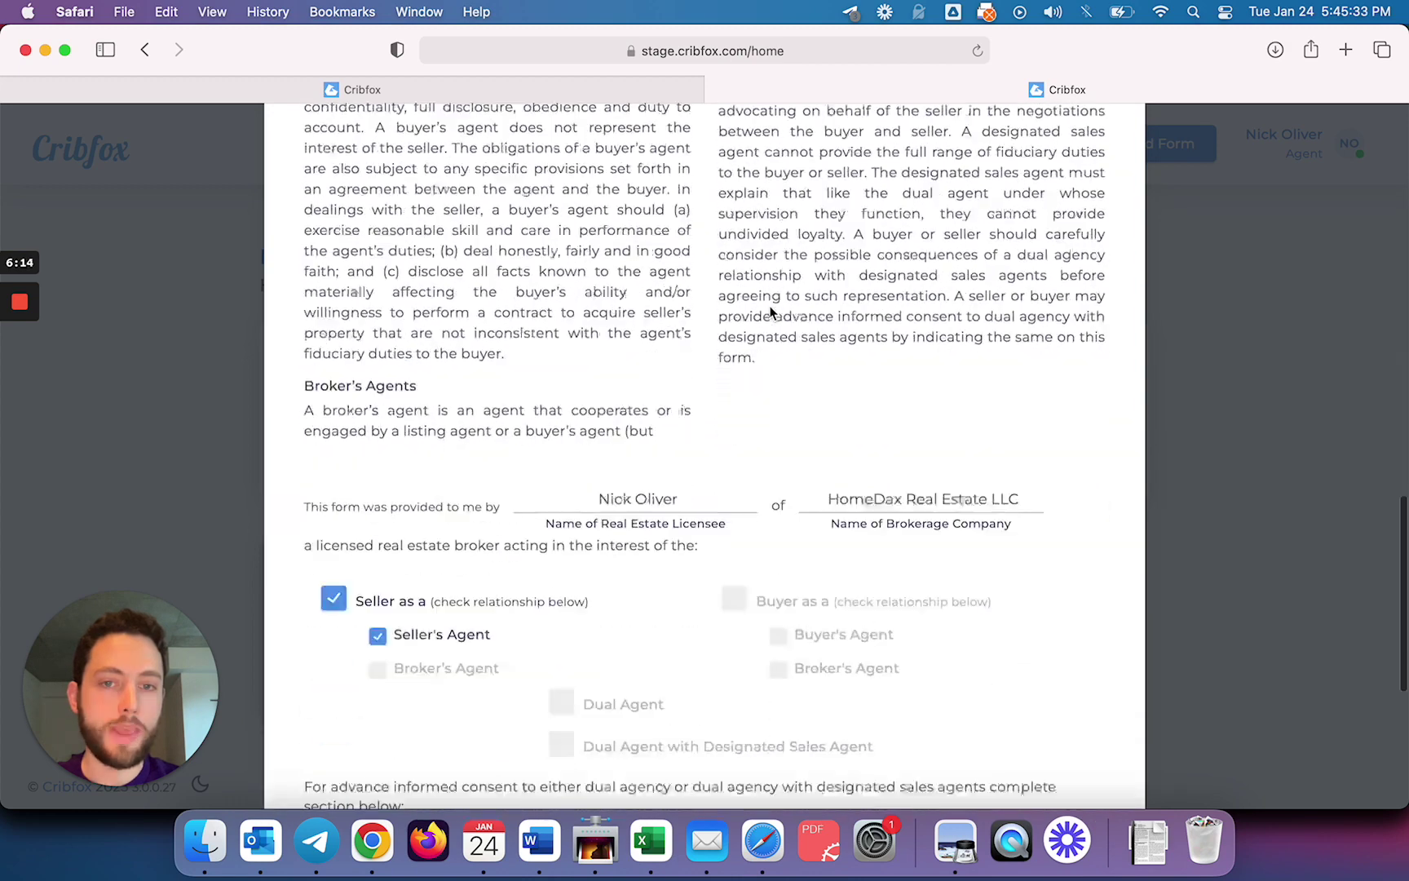
scroll(770, 313, "down", 2)
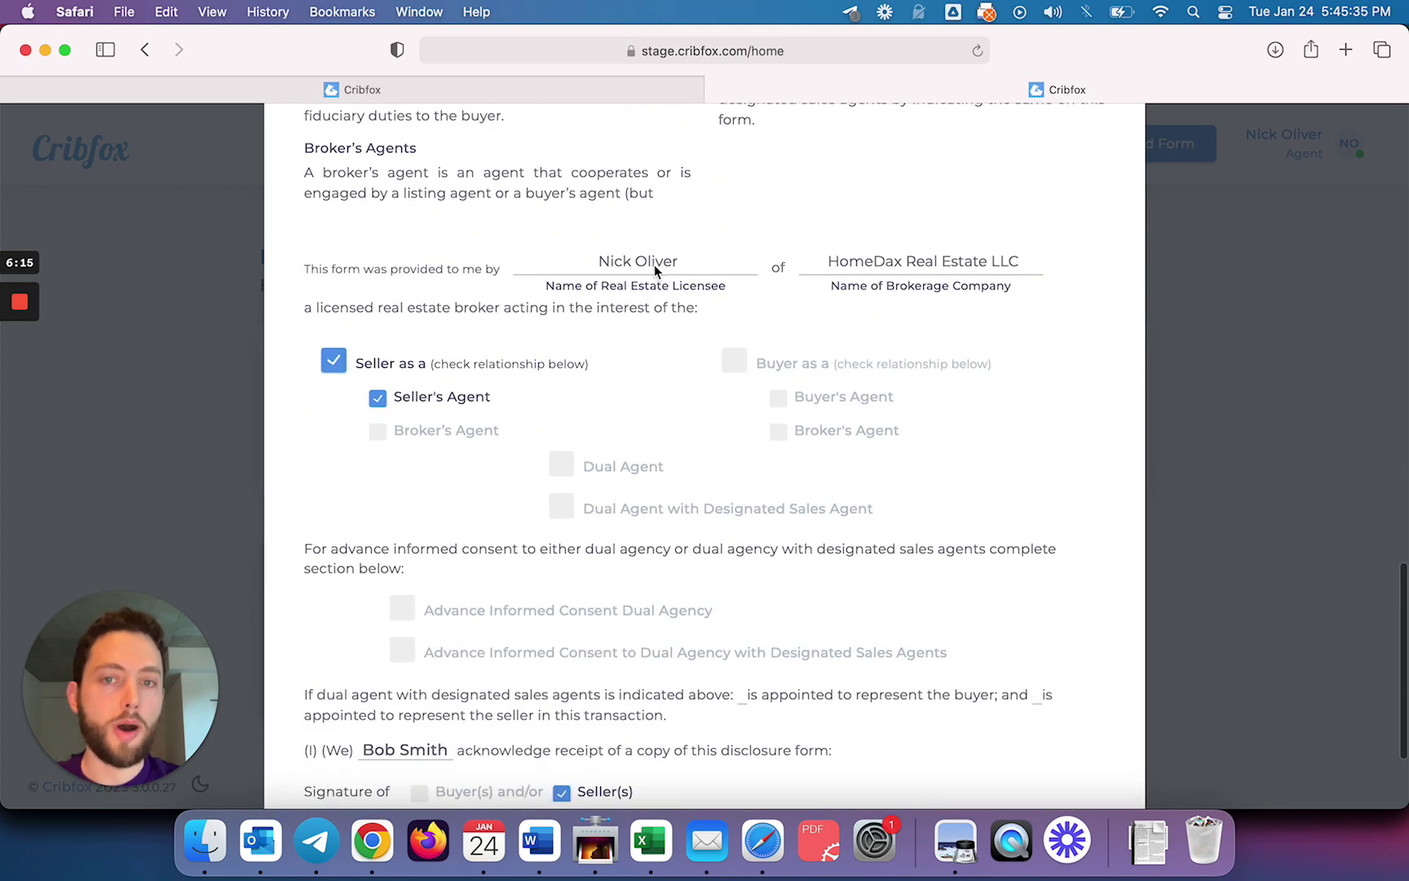
key("super+Tab")
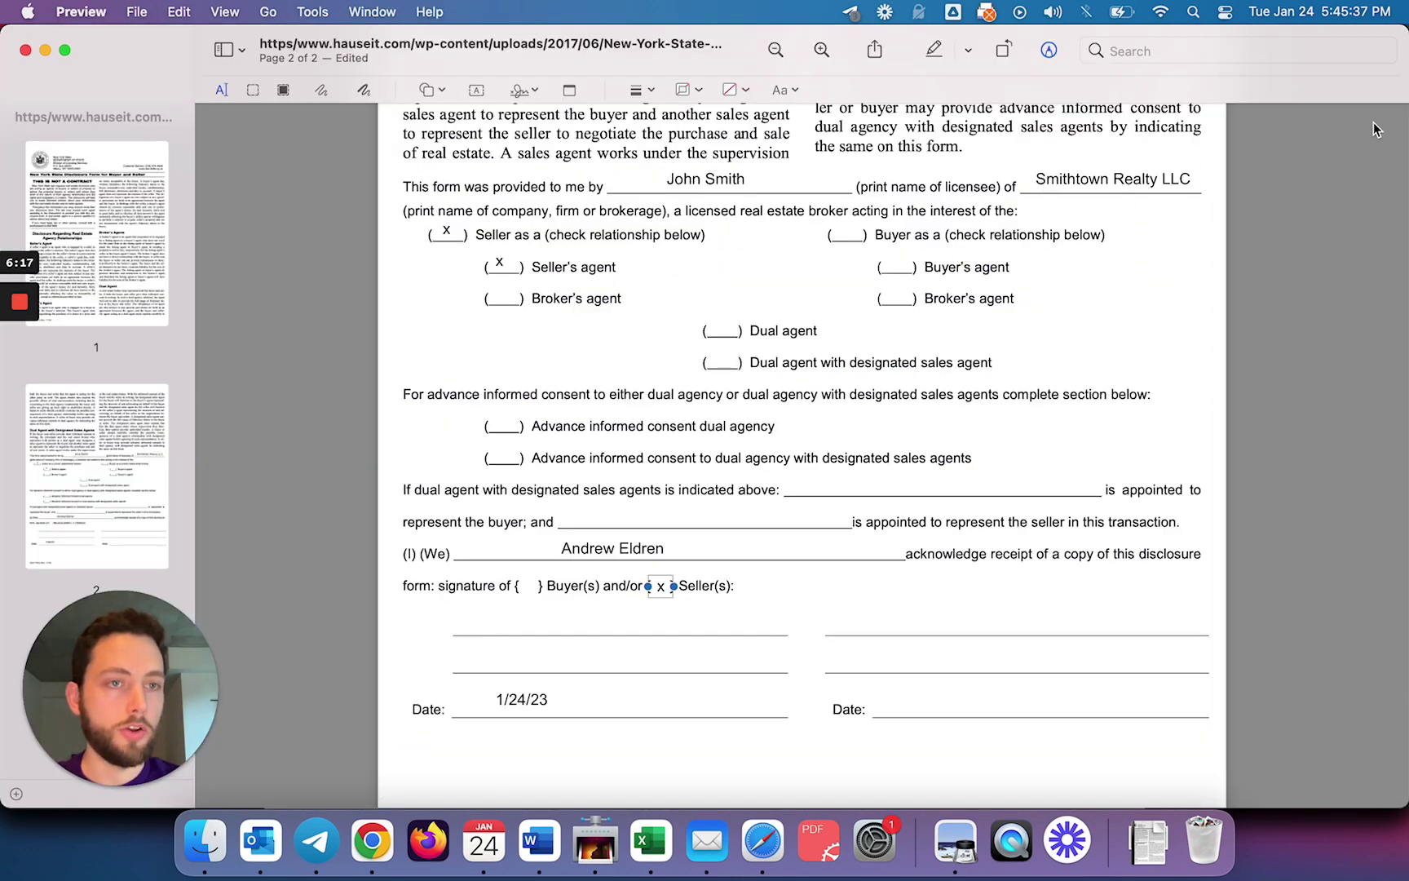
key("super+Tab")
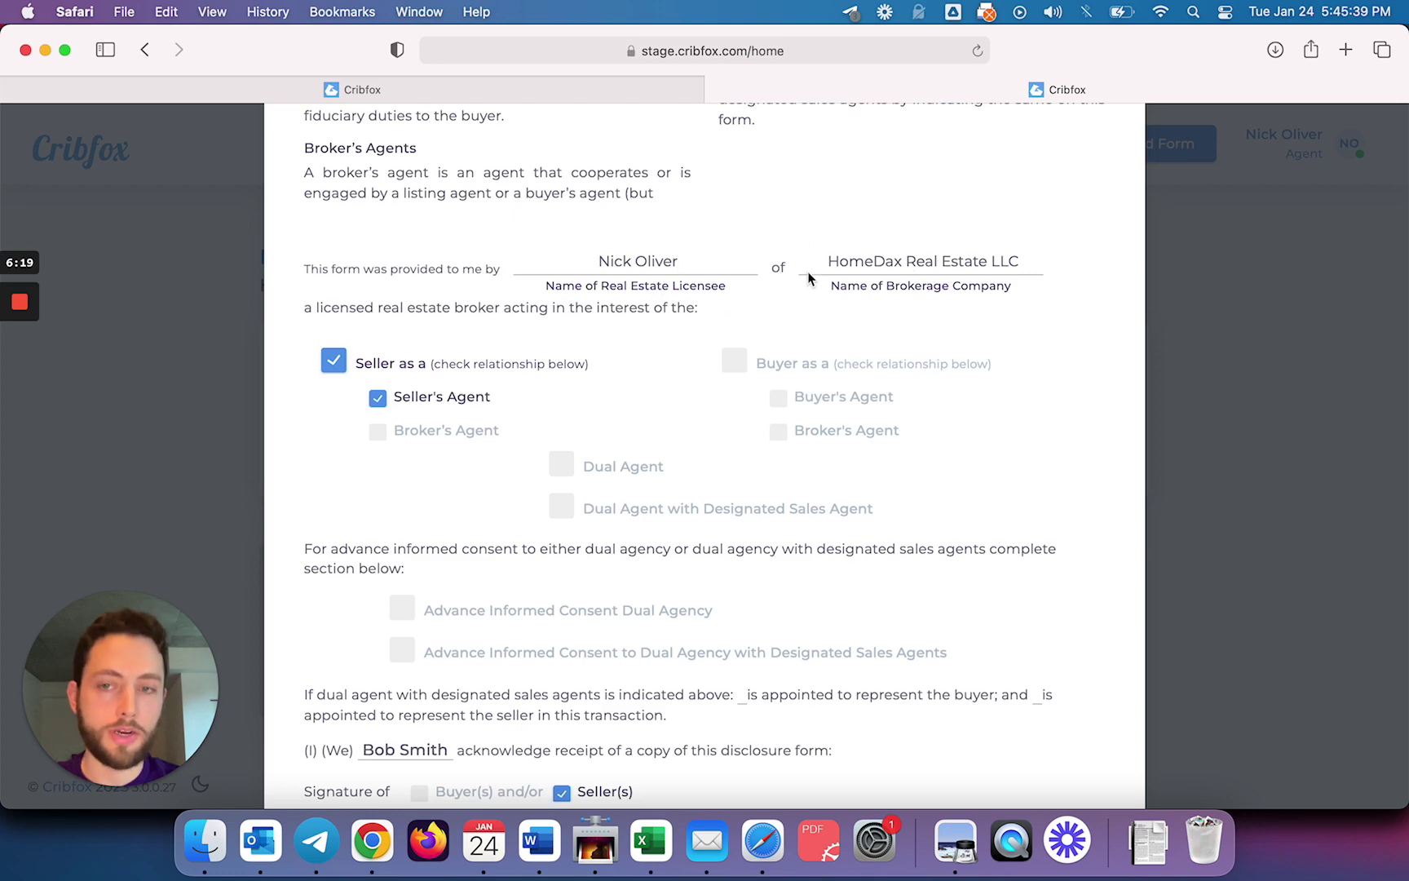
scroll(726, 298, "down", 2)
scroll(601, 571, "down", 3)
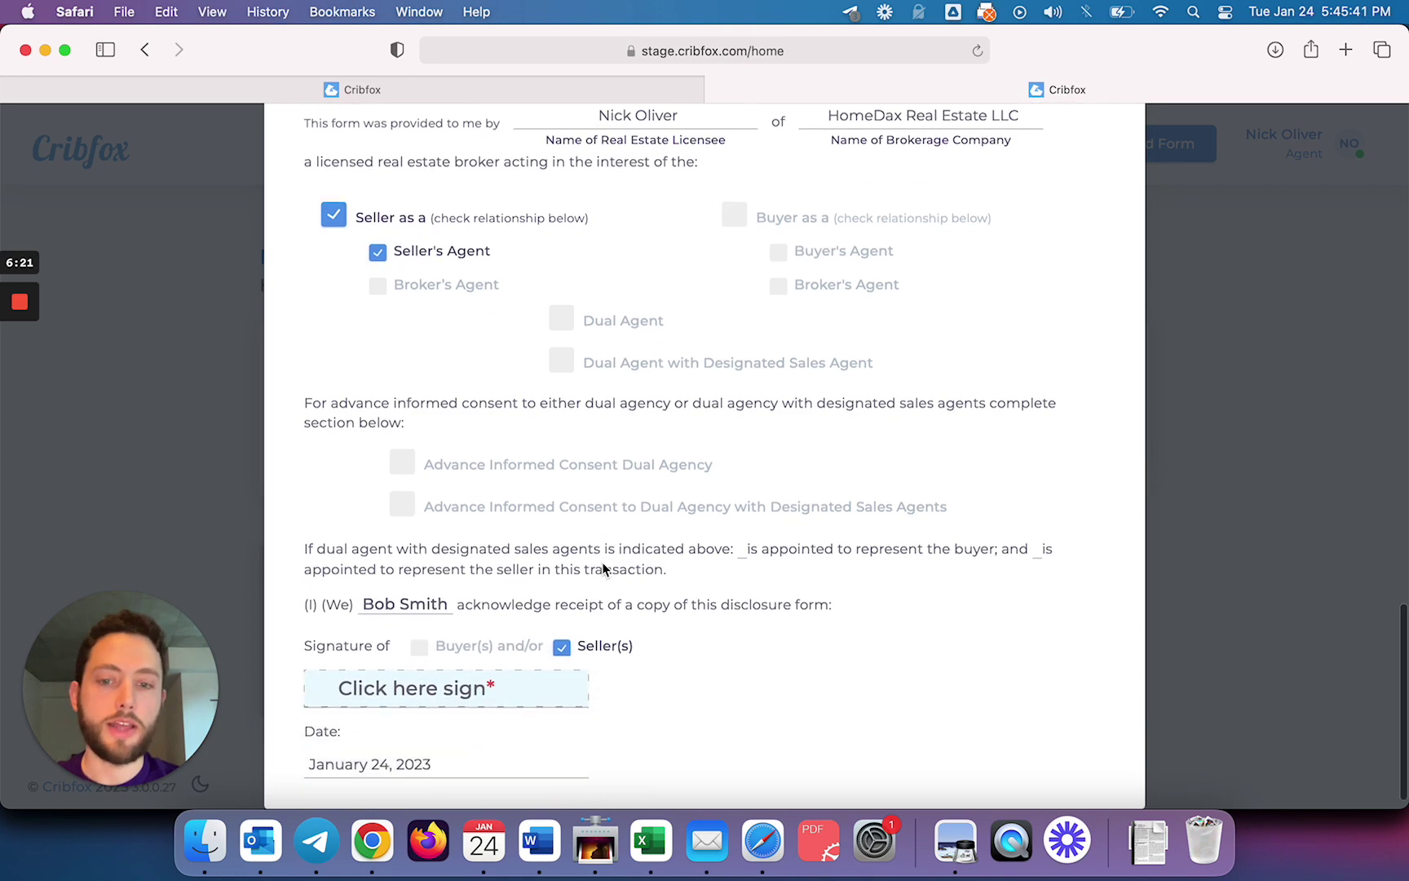
scroll(506, 581, "up", 20)
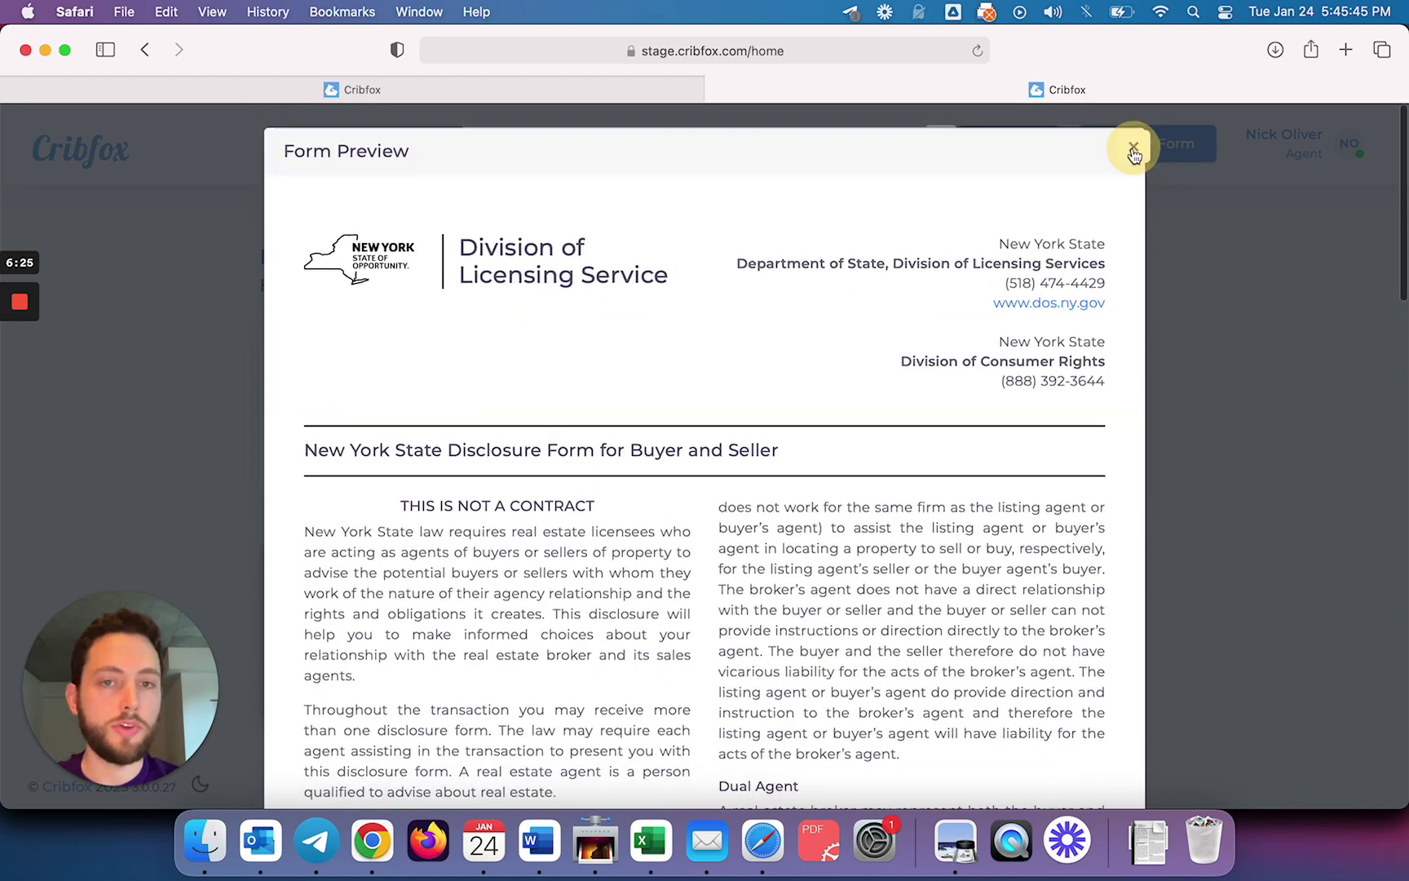
- Send the disclosure form to the contact and inspect the newest entry in the sent forms list
left_click(1136, 150)
left_click(900, 379)
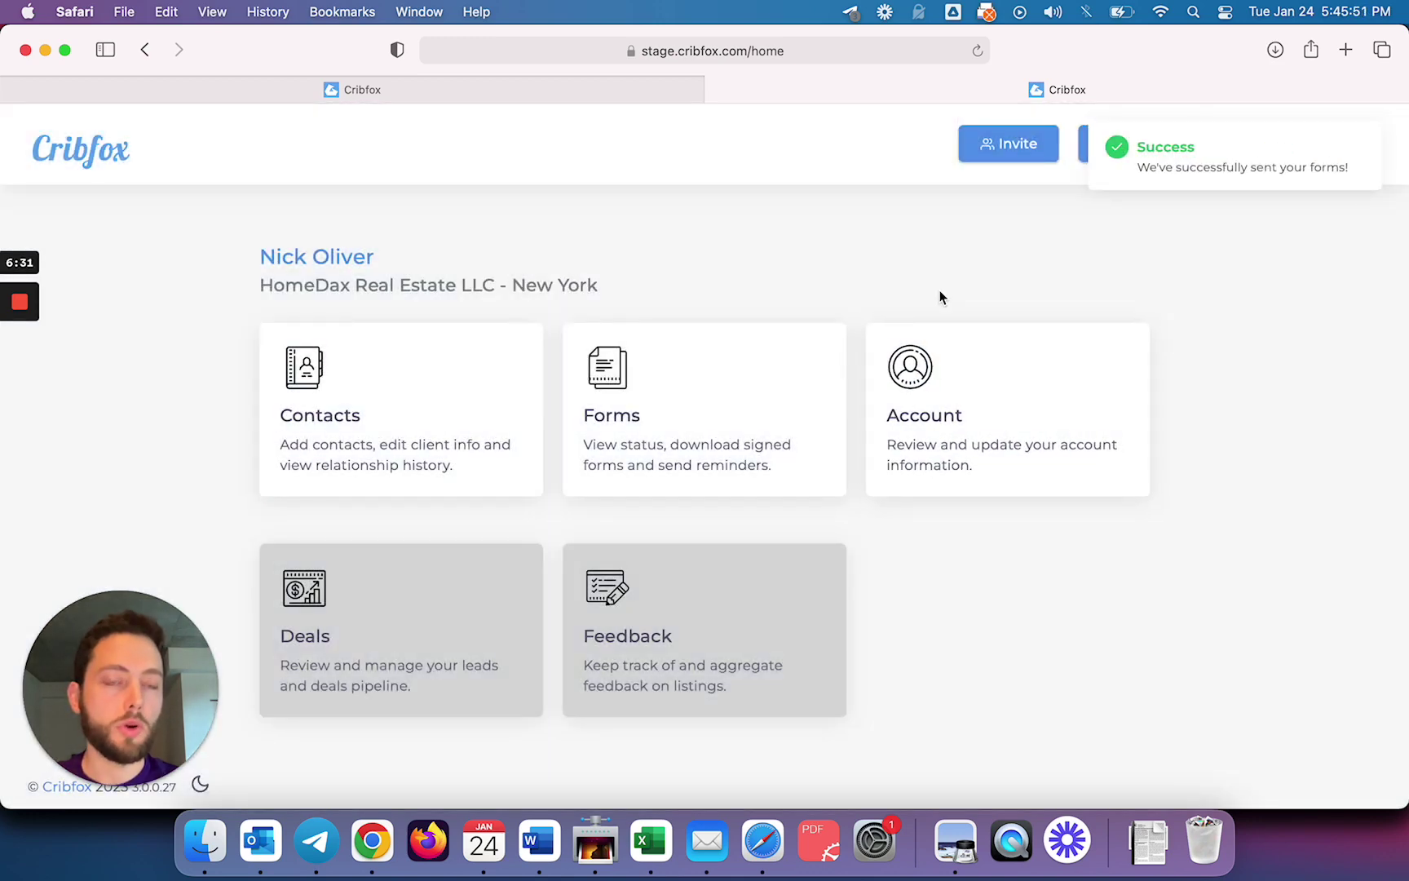
left_click(734, 379)
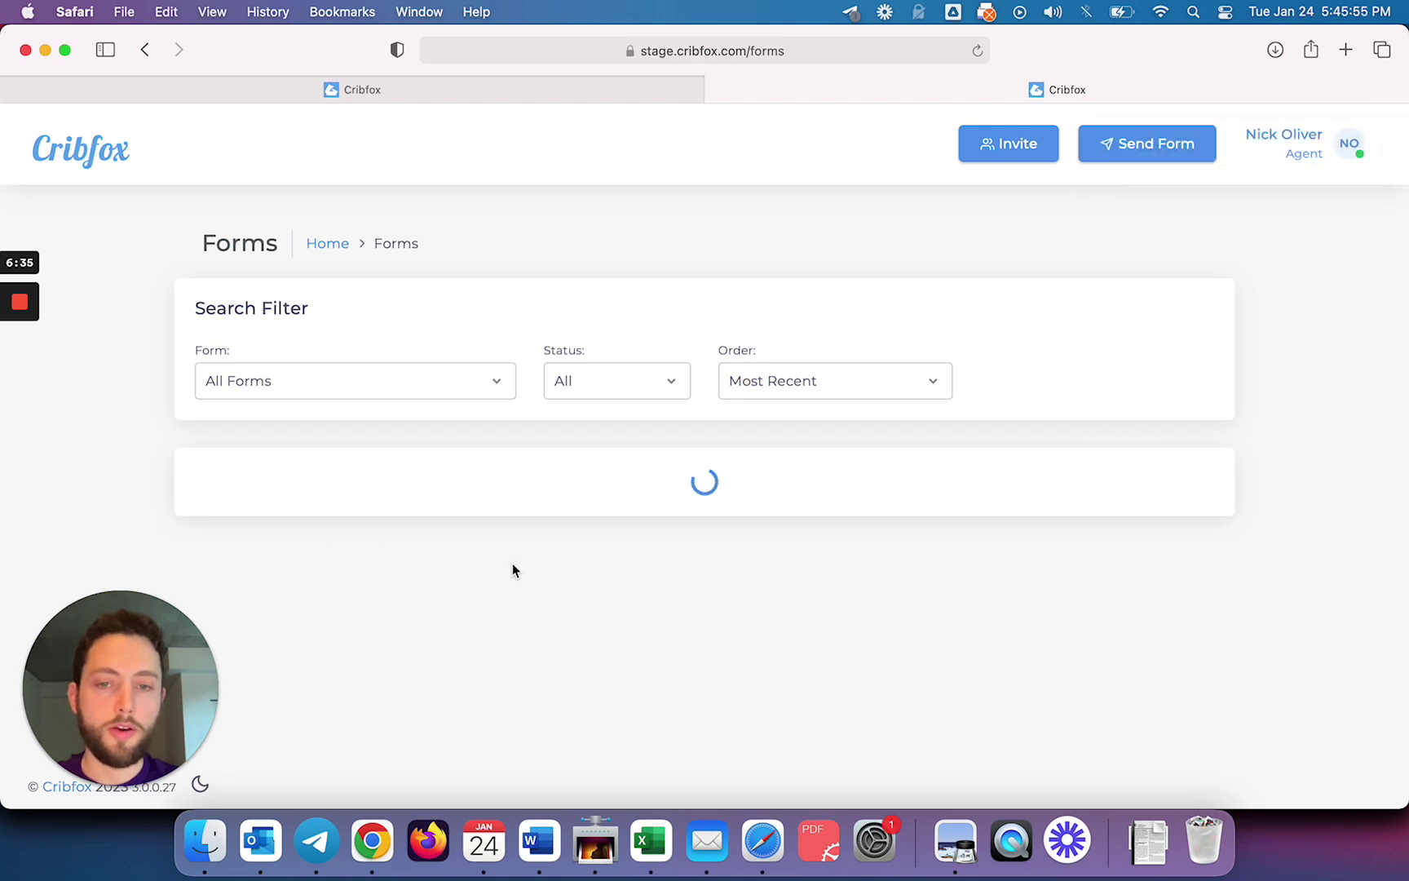
left_click_drag(202, 535, 531, 555)
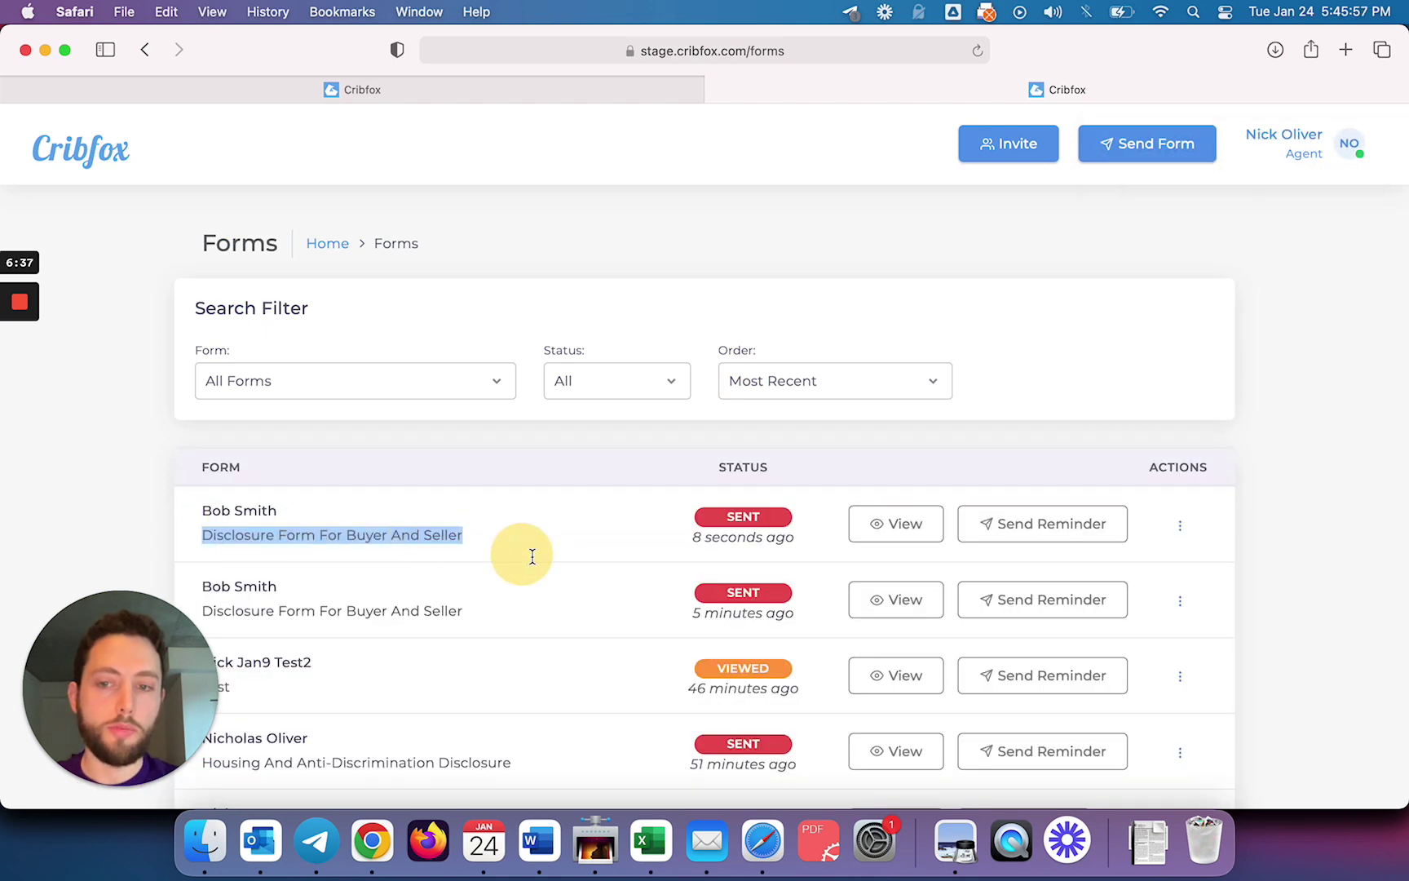
left_click(1179, 526)
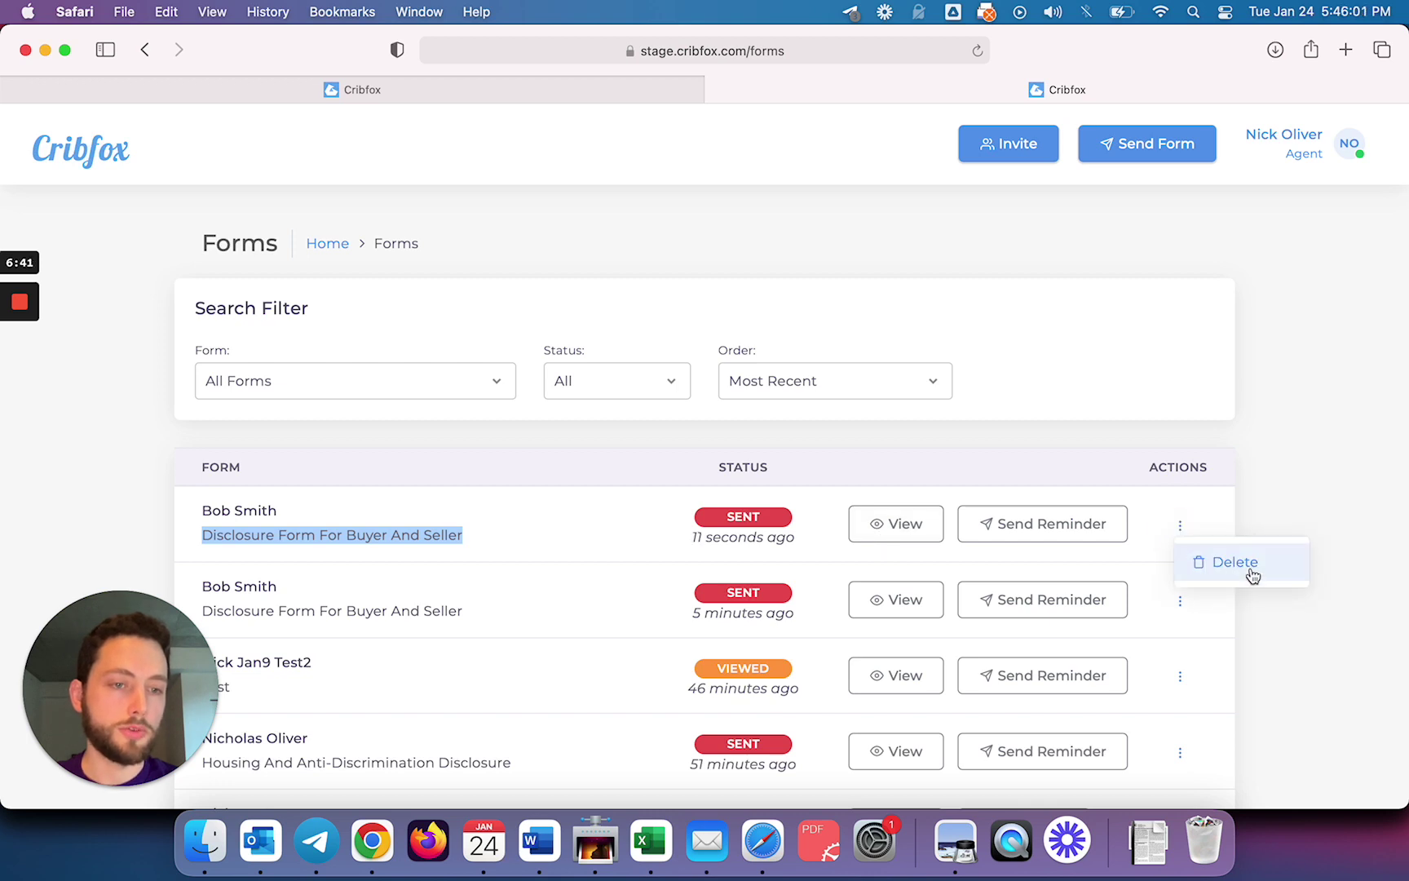
left_click(1242, 459)
- Begin sending another form as a custom PDF upload
scroll(1146, 462, "down", 3)
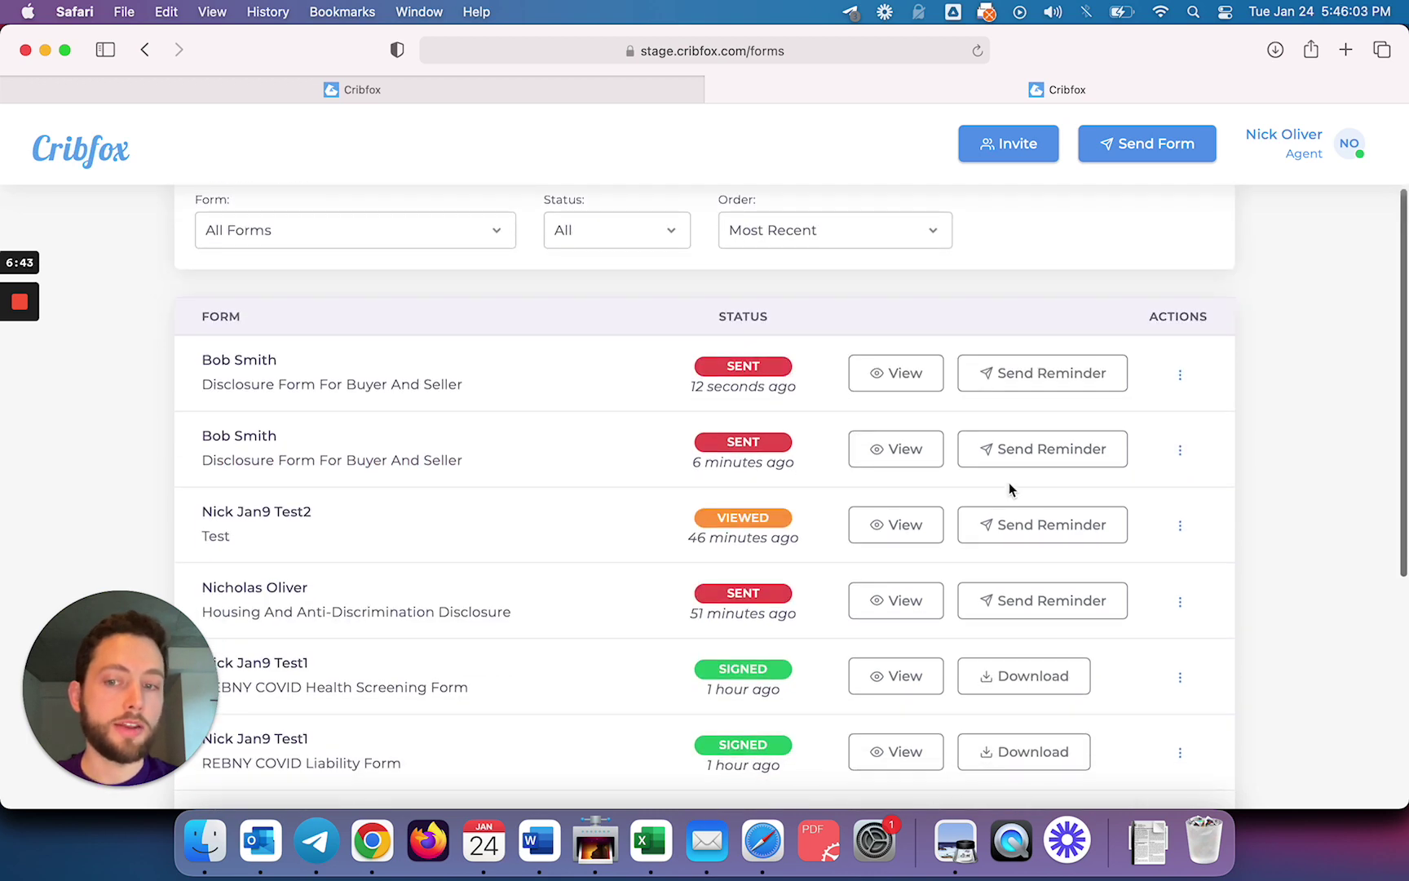
scroll(937, 212, "up", 3)
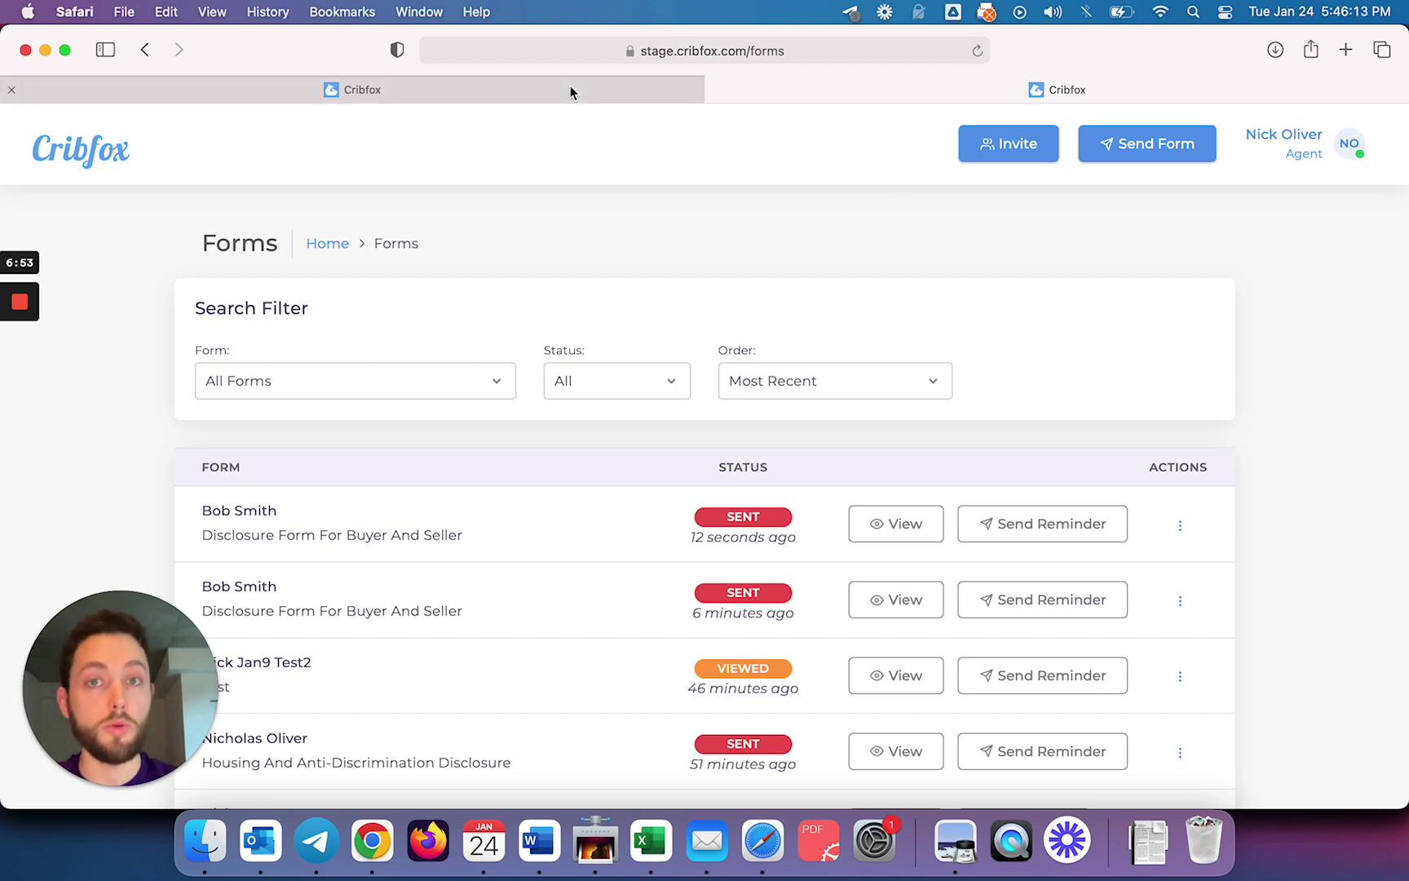
left_click(1187, 143)
left_click(574, 283)
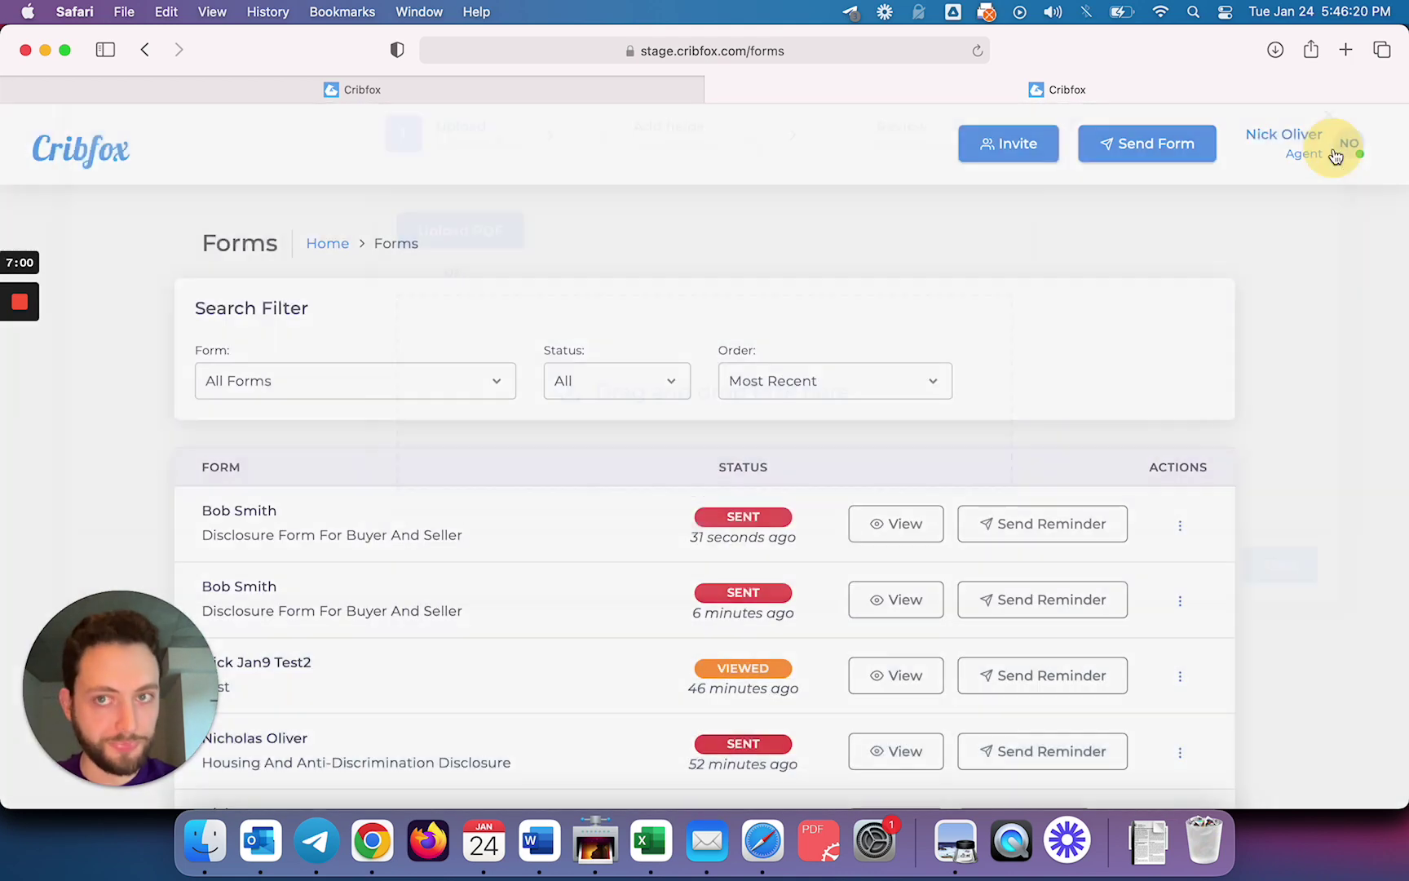
- Close the upload step, skim the original NY disclosure PDF in Safari, then bring Preview's filled form forward
left_click(1329, 146)
key("super+grave")
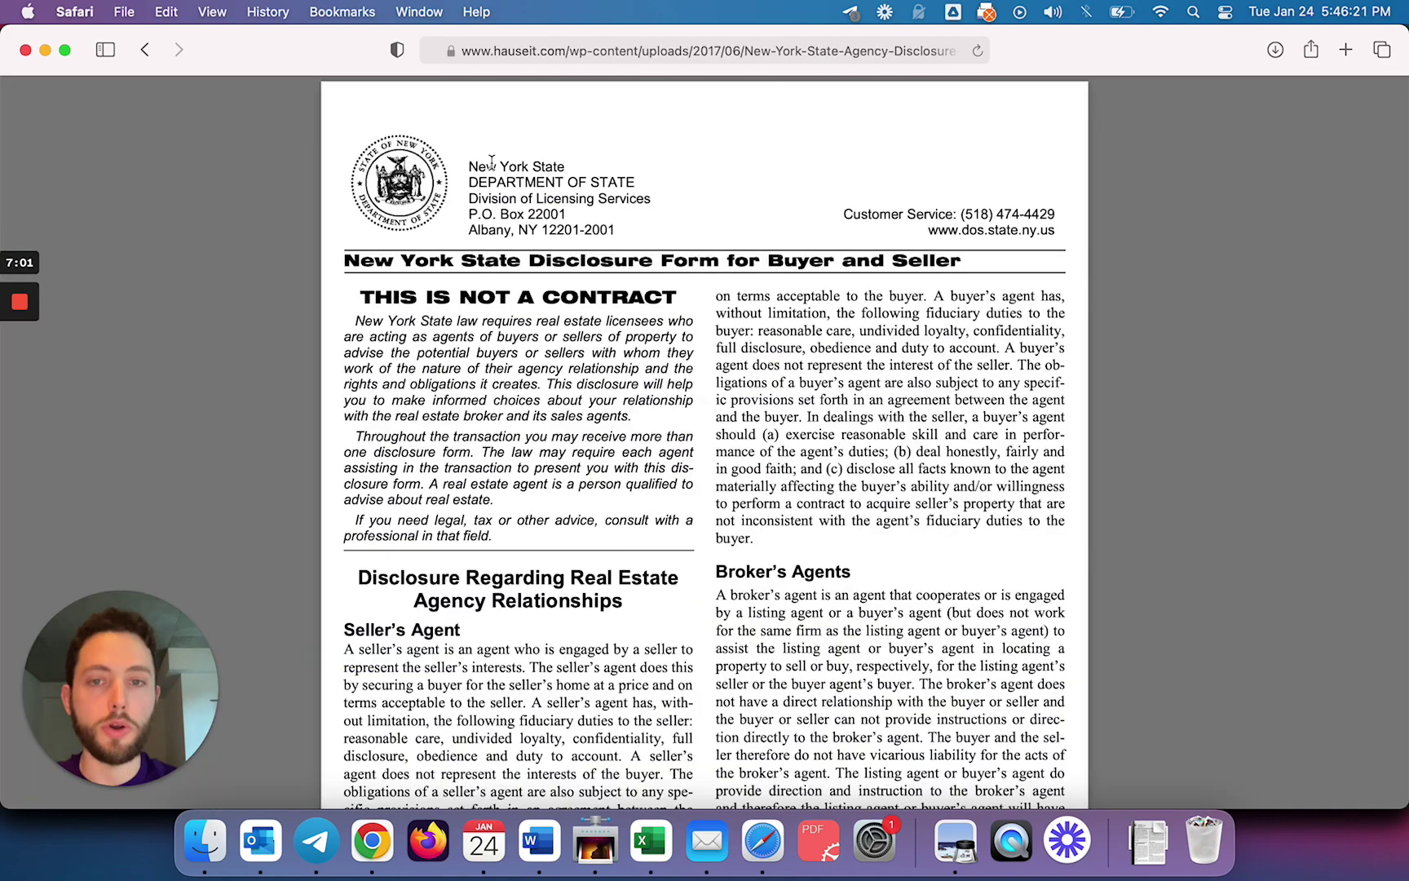
scroll(522, 274, "down", 10)
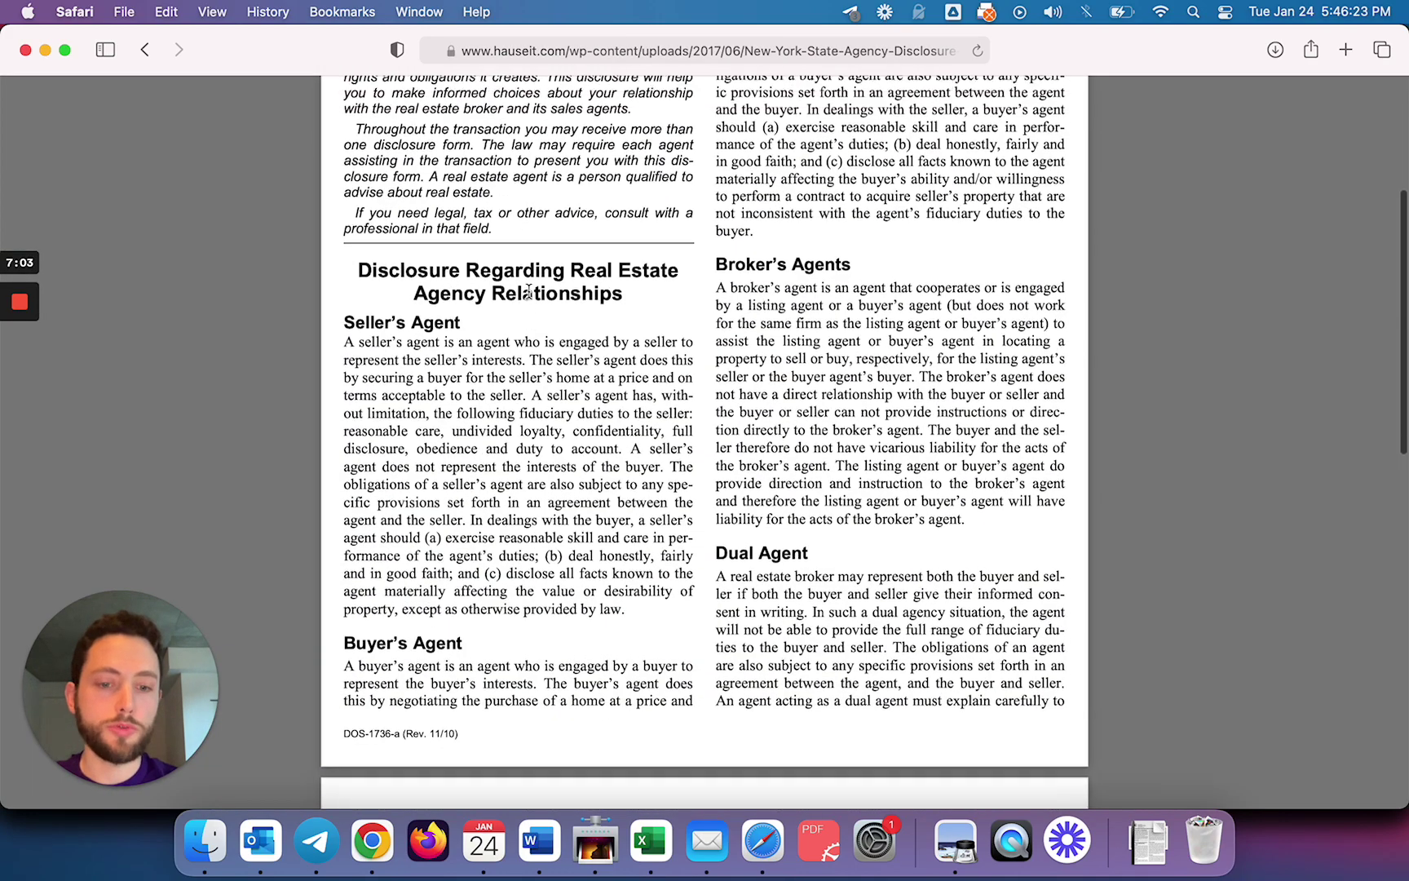
left_click(946, 842)
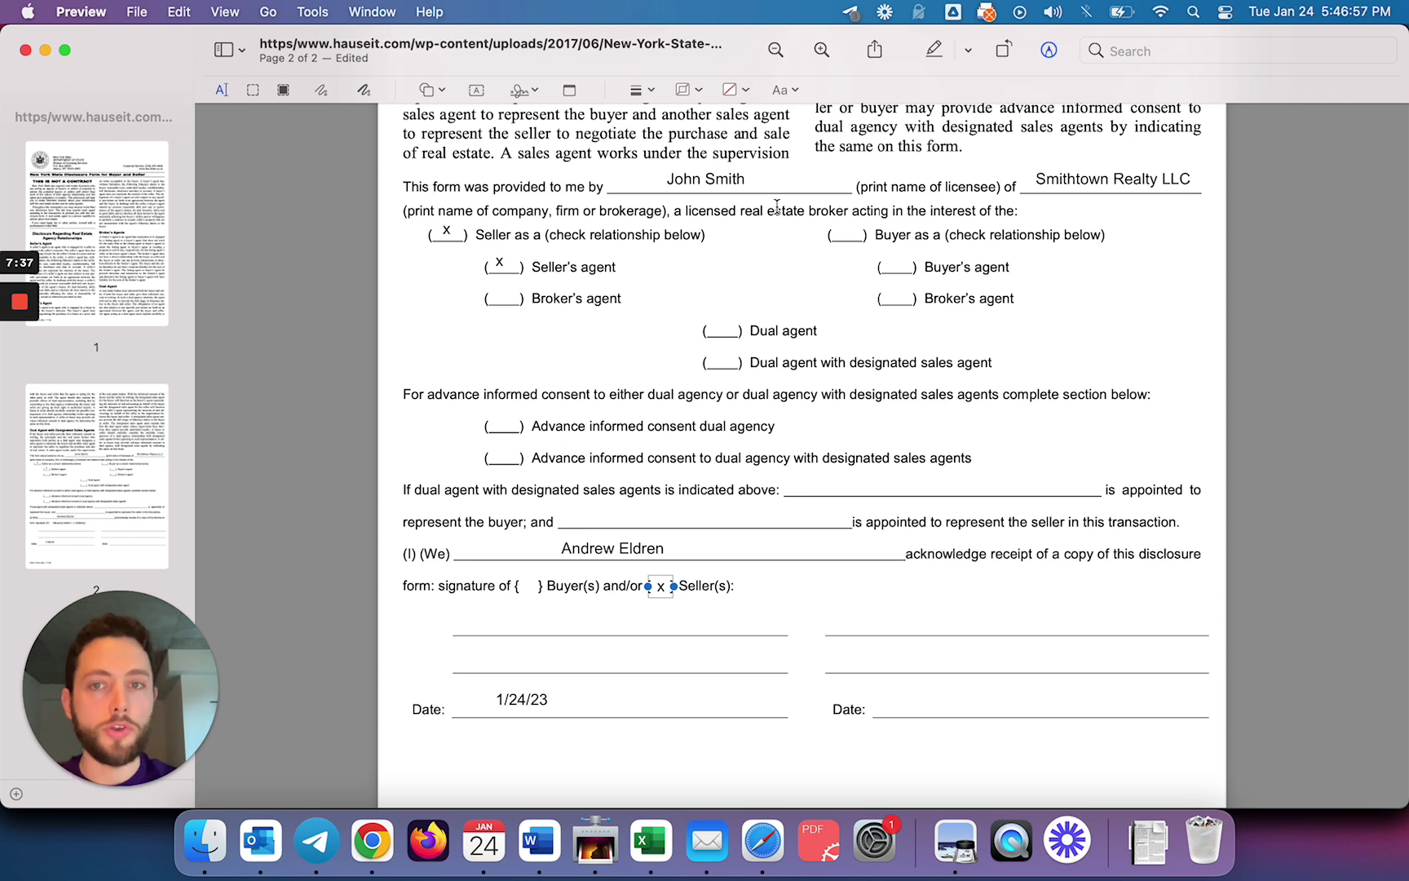
- Check the licensee and Smithtown Realty LLC annotations and nudge the Seller's agent X slightly right
left_click(698, 179)
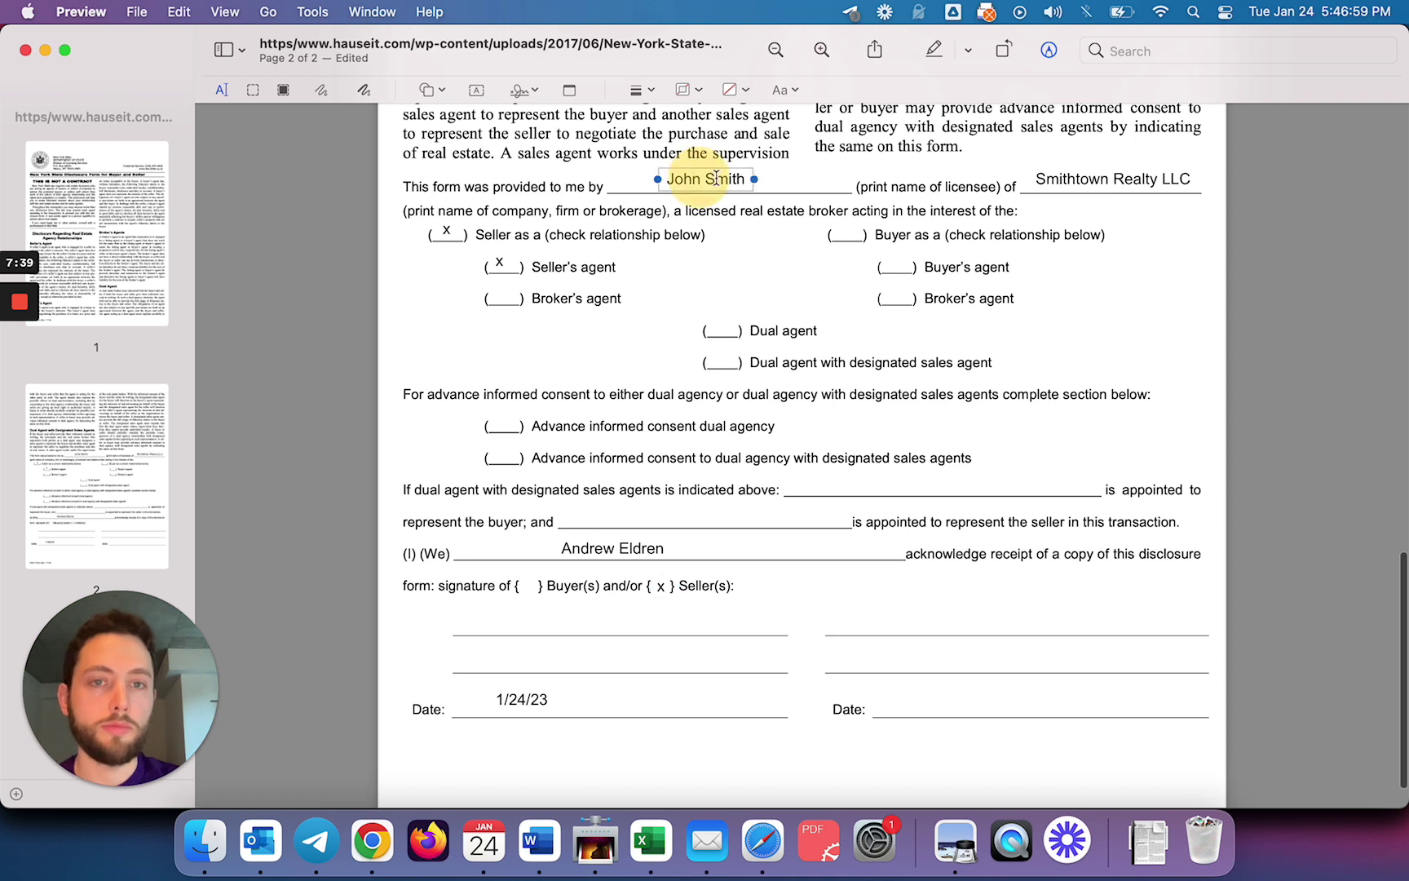
left_click(1110, 175)
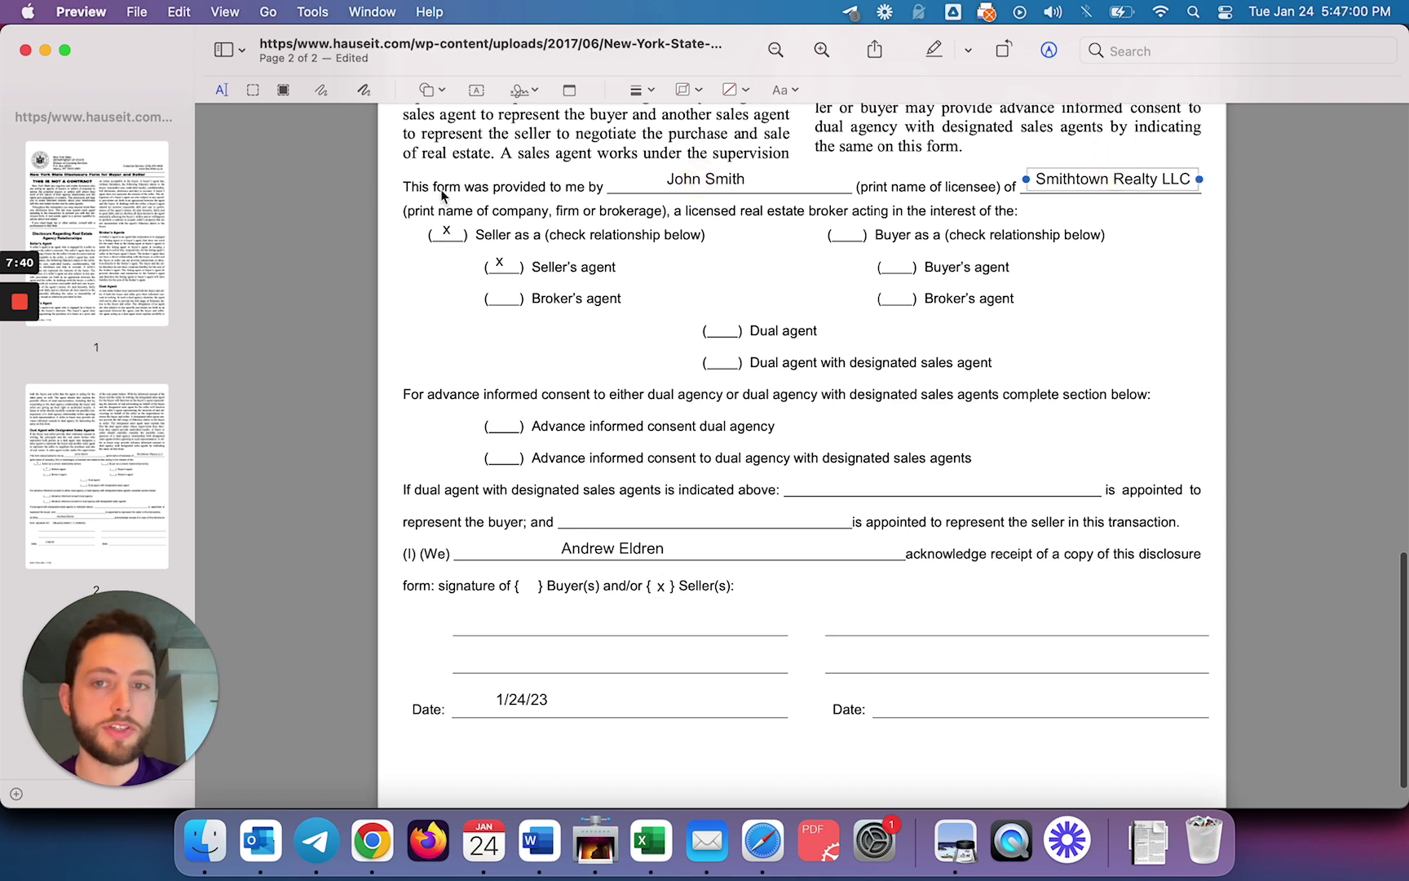
left_click(450, 230)
left_click_drag(499, 265, 505, 265)
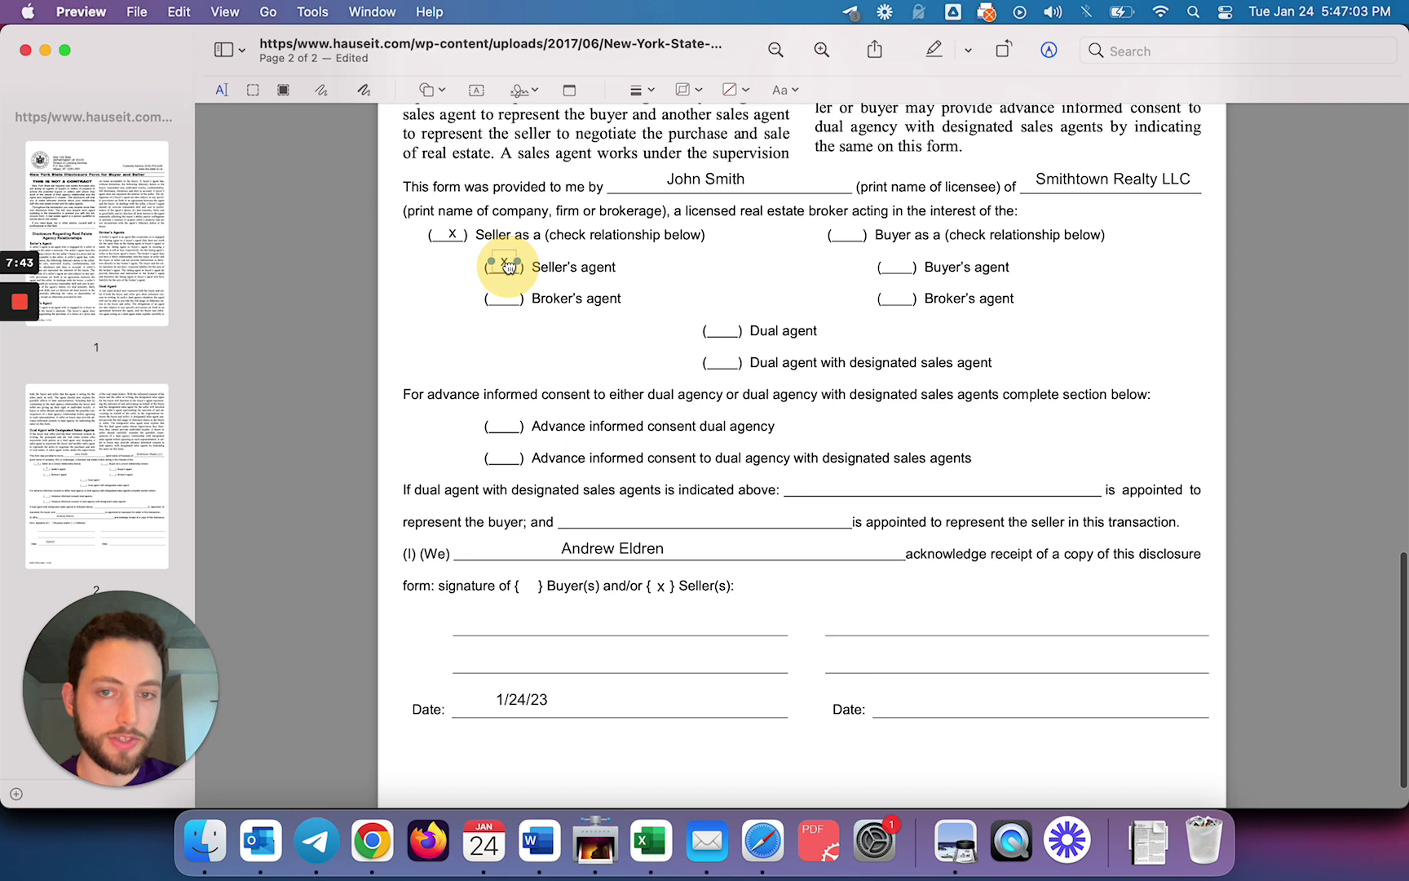
left_click(567, 427)
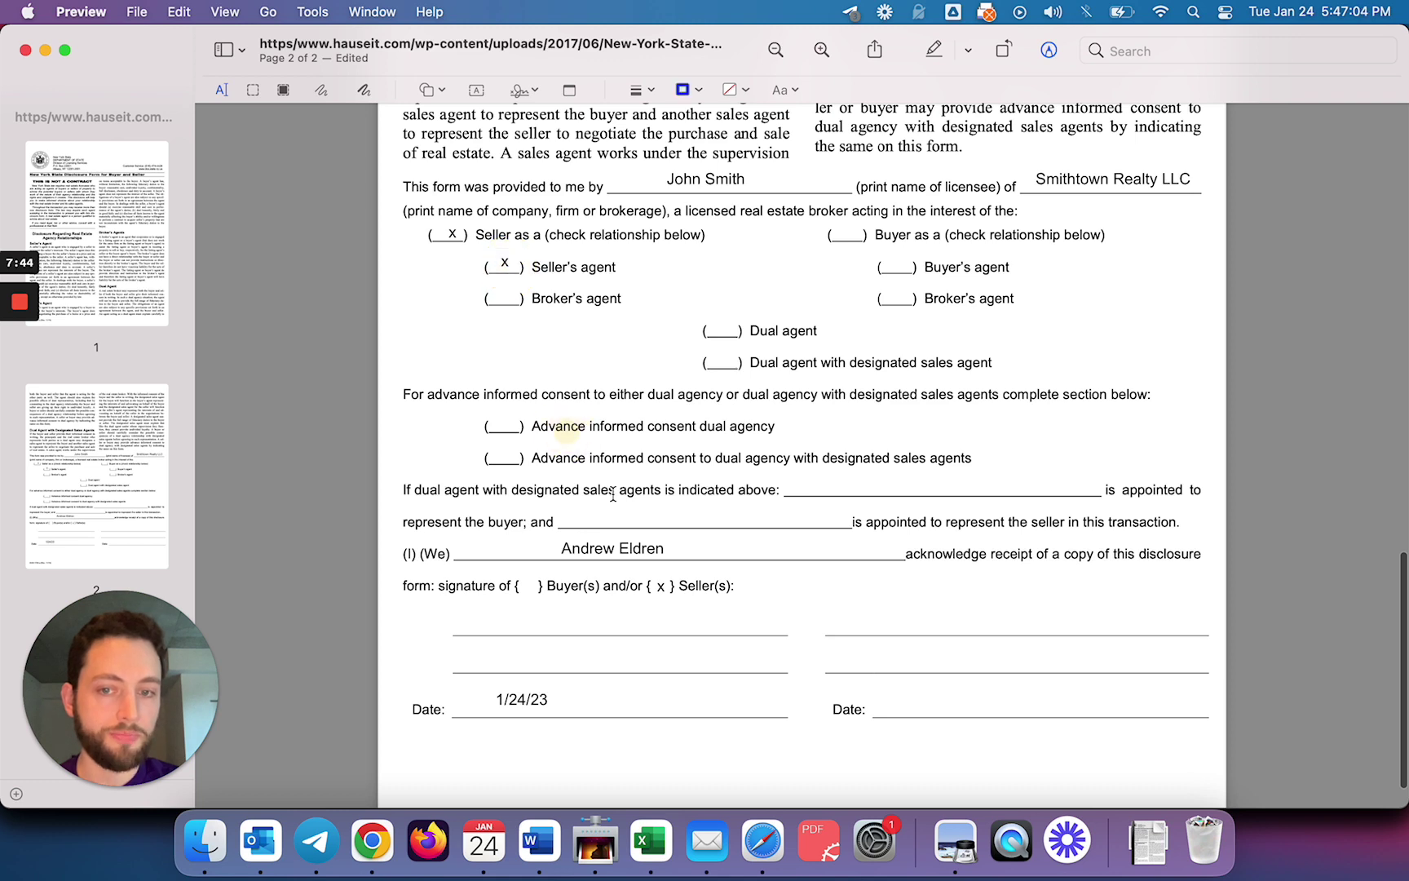
- Change the acknowledgement name to 'Buyer's Name' and move the x into the Buyer(s) braces
double_click(629, 551)
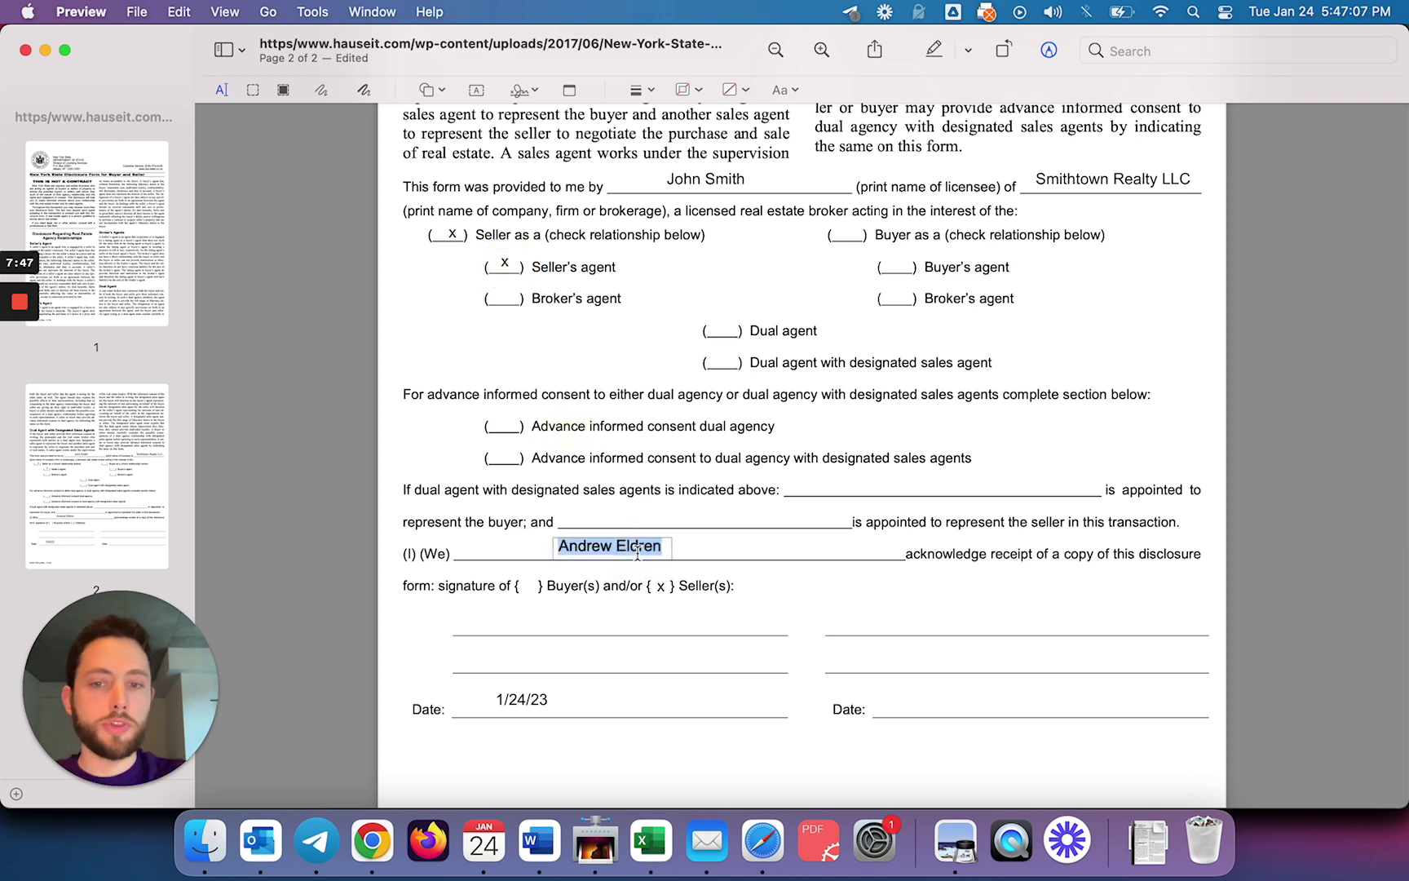
type("Buyer's Name")
left_click(666, 616)
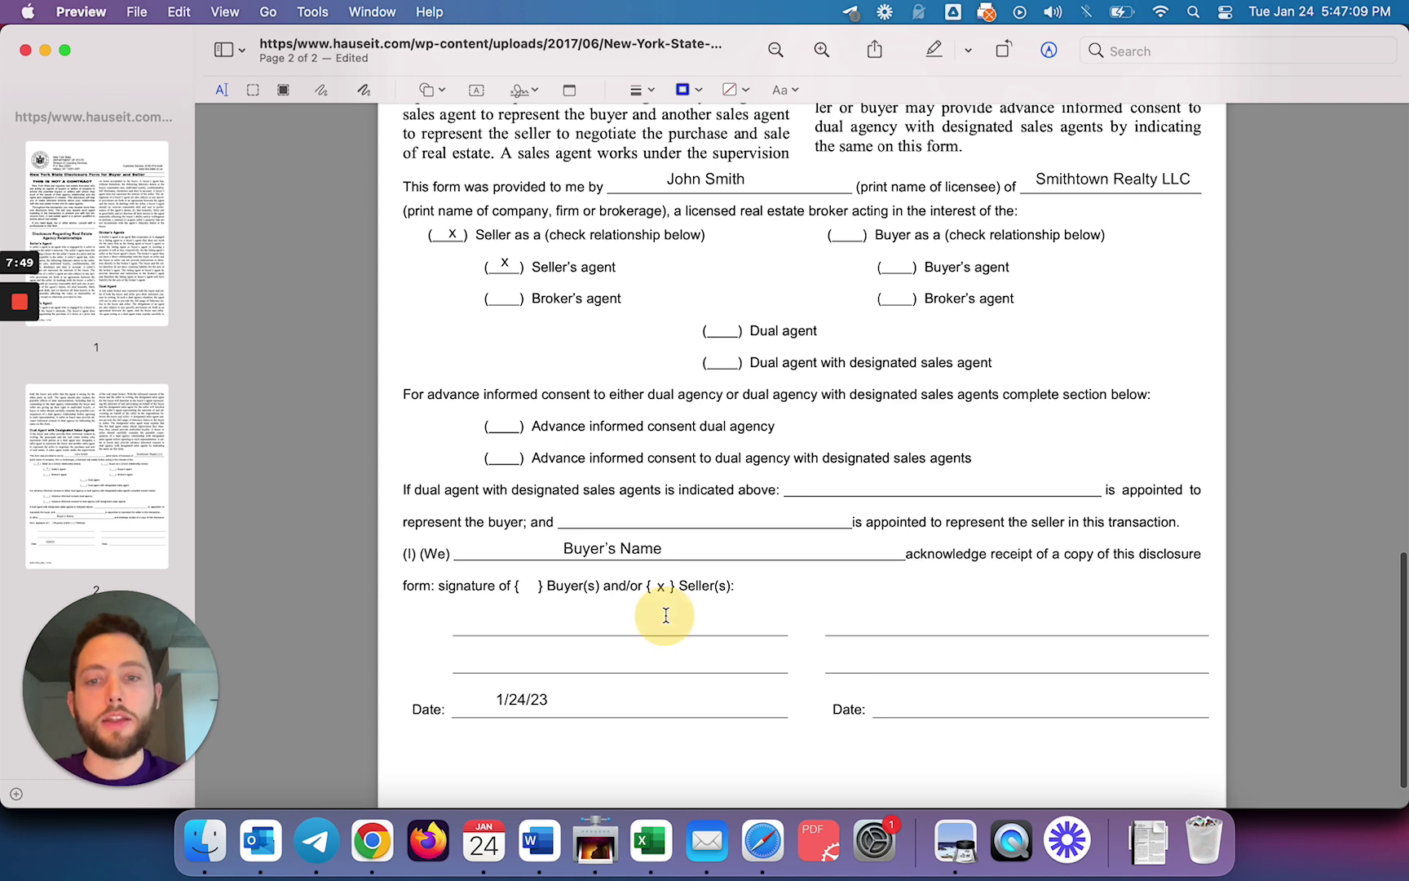
left_click_drag(661, 586, 523, 587)
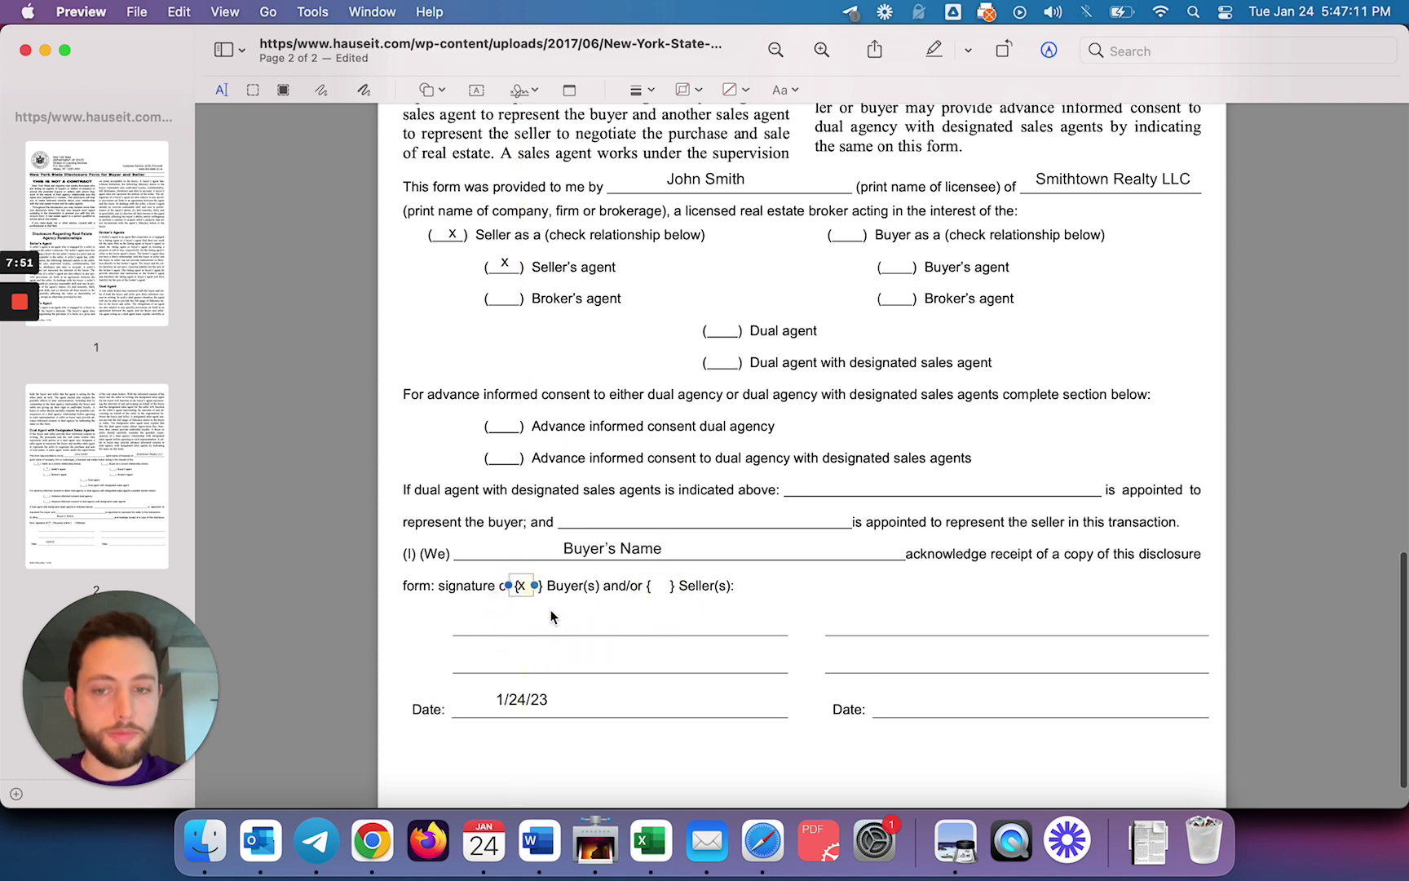
left_click(551, 617)
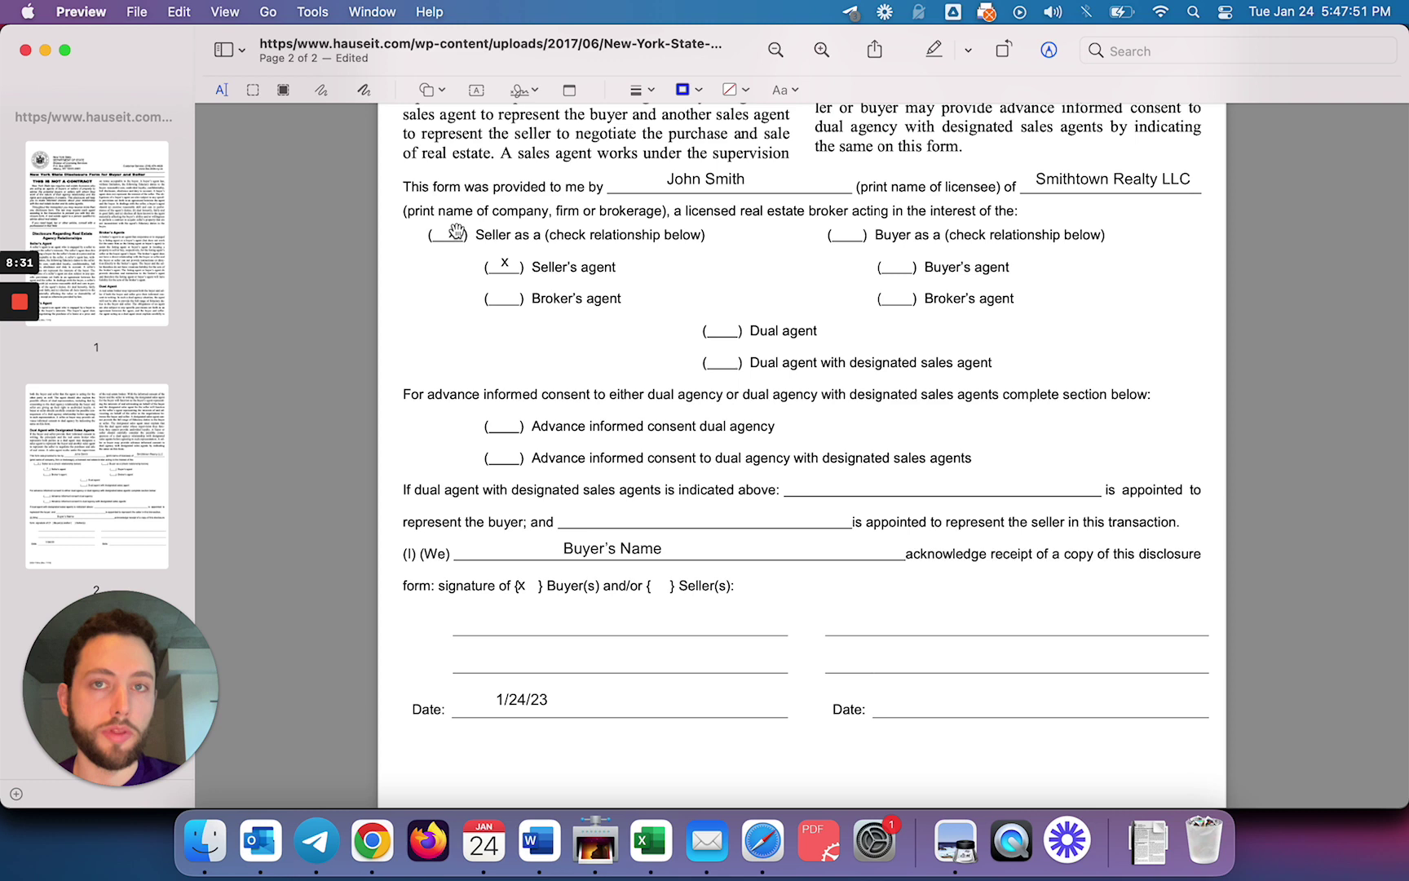
- Move the 'Seller as a' X into the Dual agent blank and delete the Seller's agent X
mouse_move(457, 232)
left_mouse_down()
mouse_move(699, 284)
mouse_move(724, 326)
left_mouse_up()
left_click(505, 264)
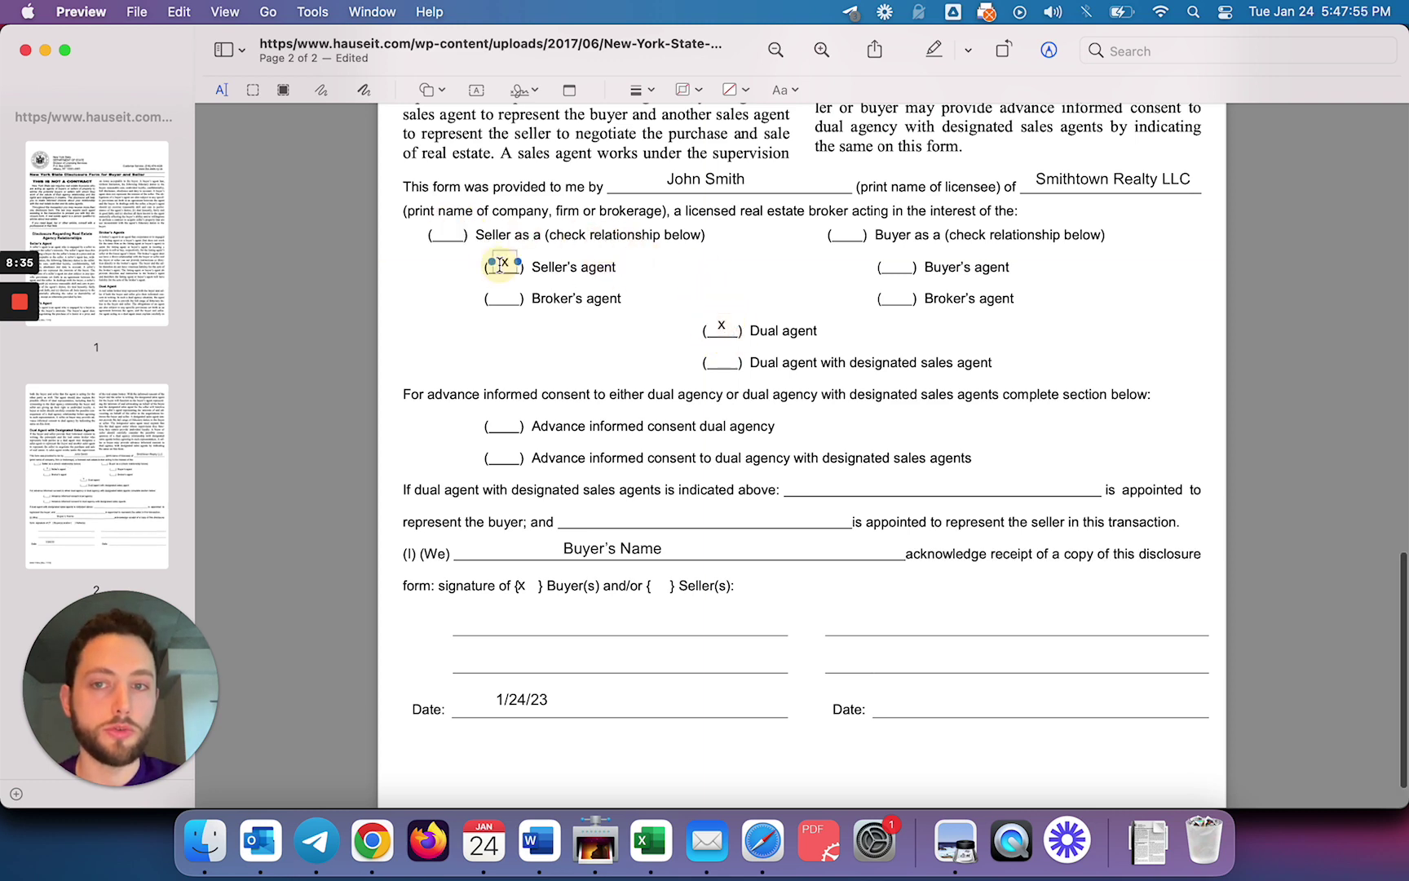
key("Delete")
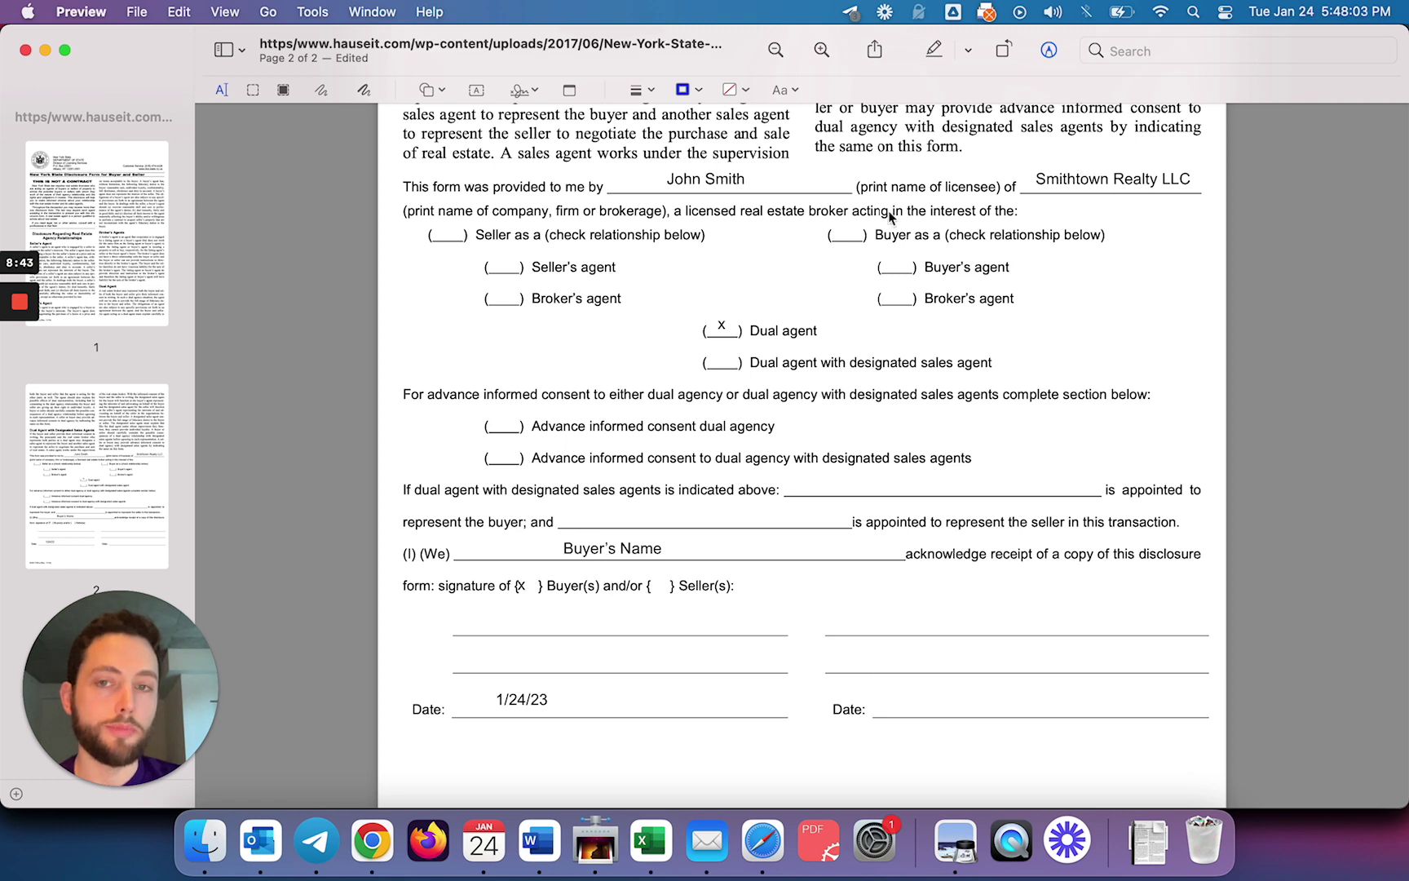
left_click(723, 328)
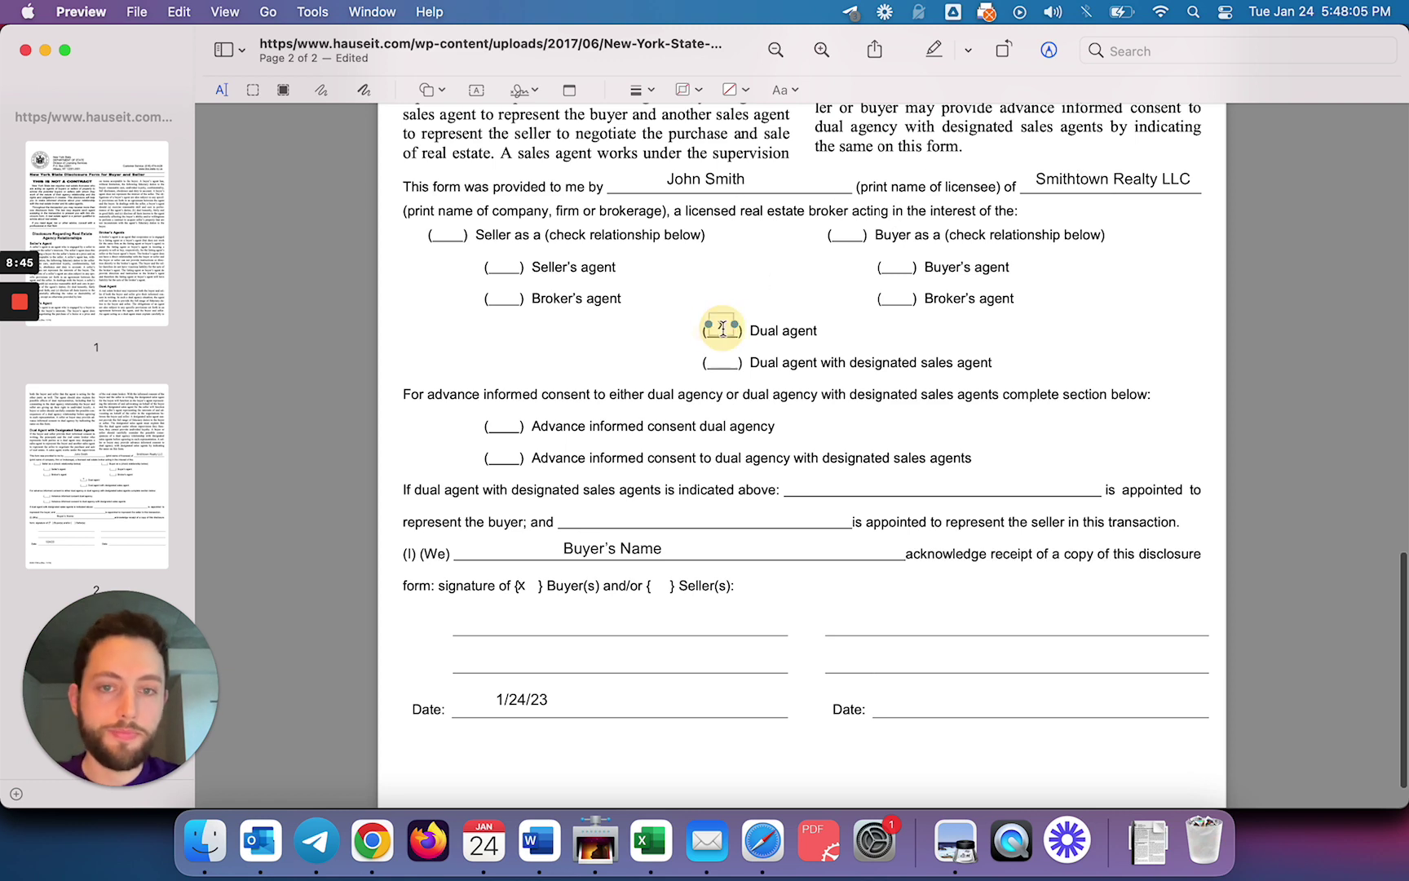
left_click(674, 331)
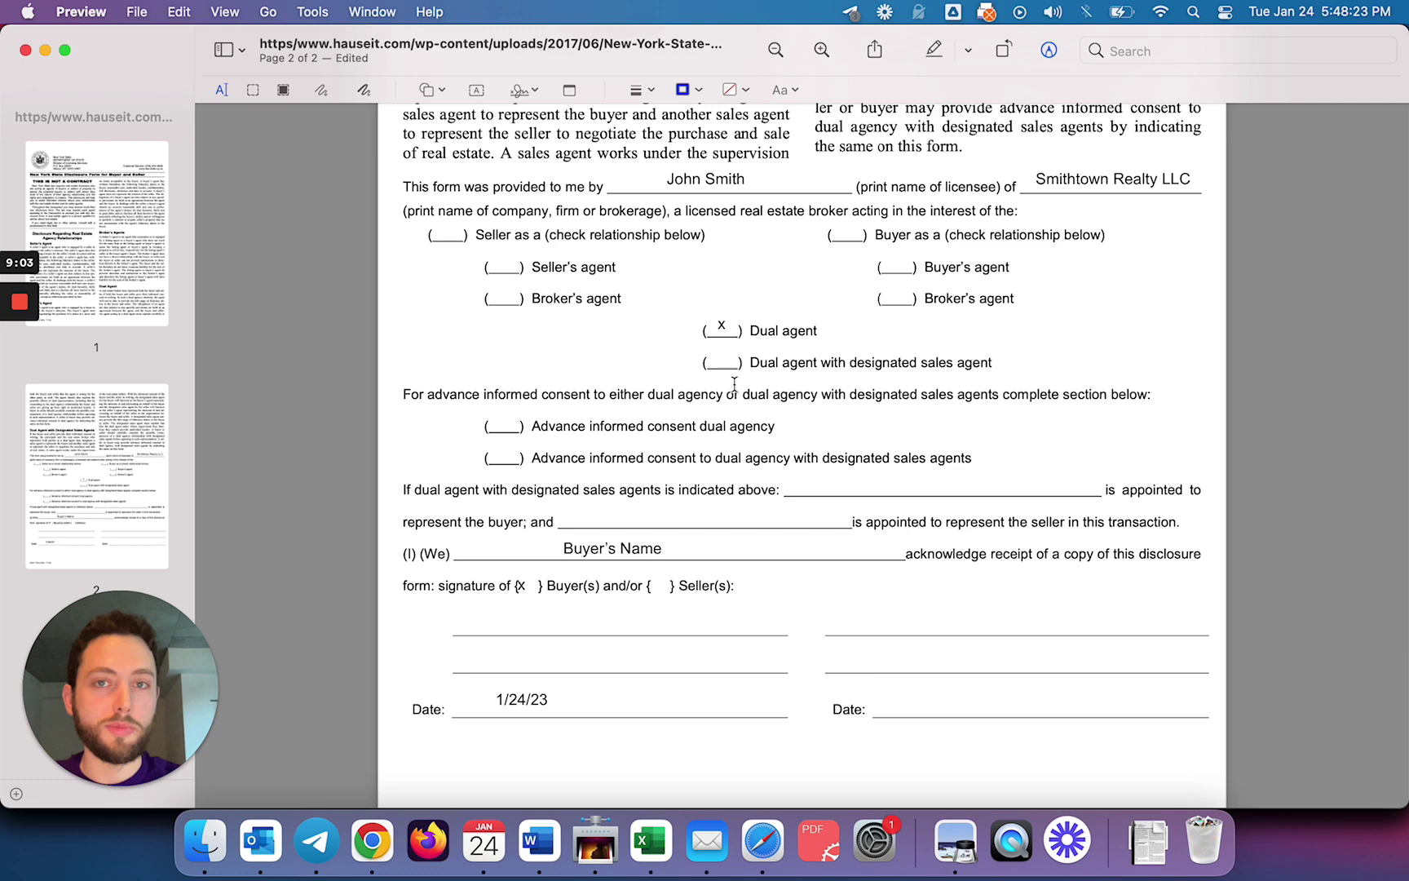
- Cycle through windows until Safari's Cribfox Forms list with the Sent disclosure entries is in front
key("super+Tab")
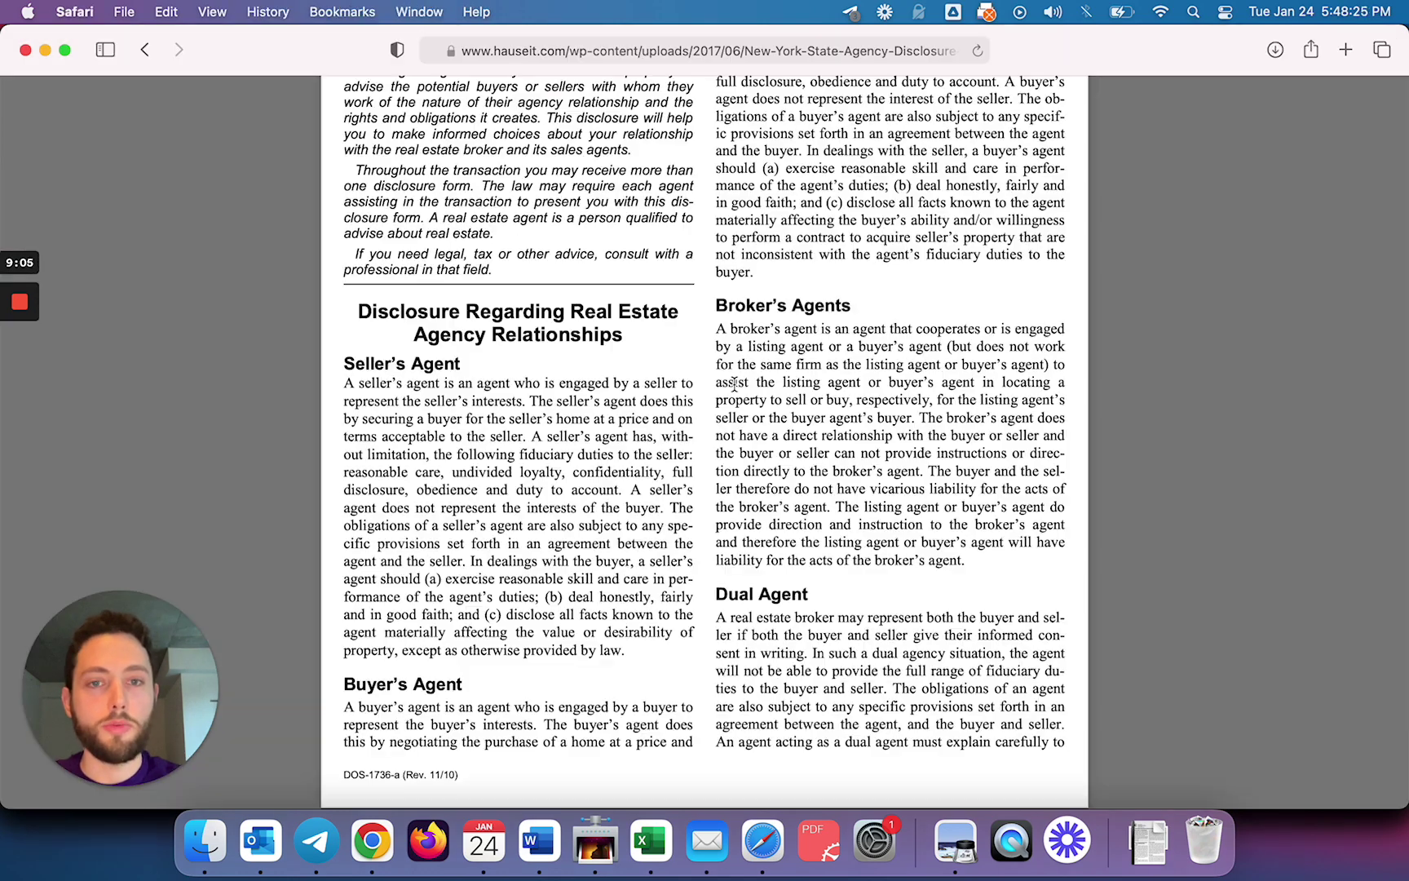
key("super+Tab")
key("super+Tab")
key("super+w")
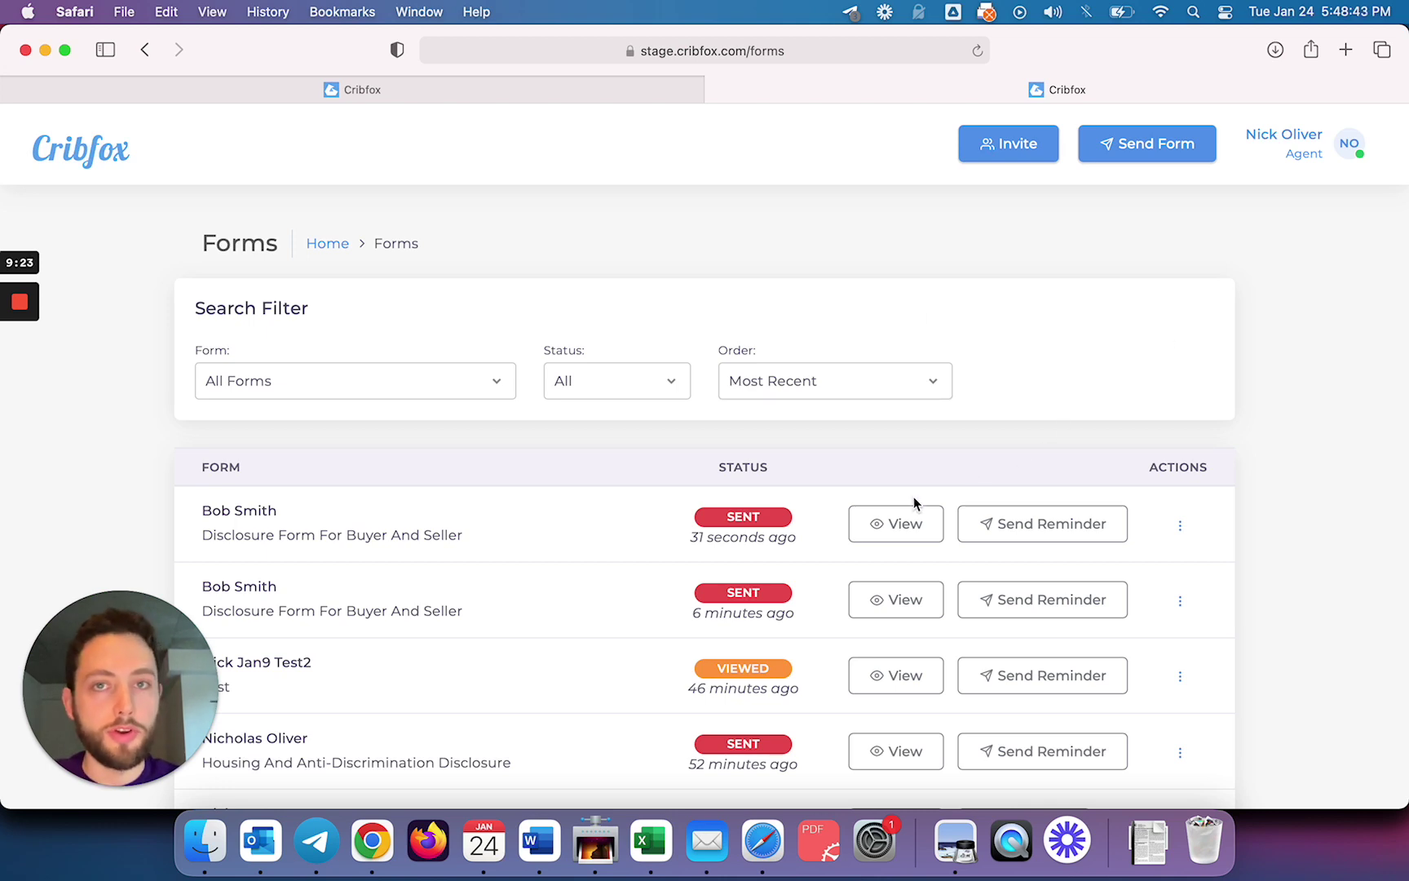
- From the Cribfox dashboard's Forms list, view the newest sent disclosure form and scroll its audit table
scroll(859, 491, "down", 1)
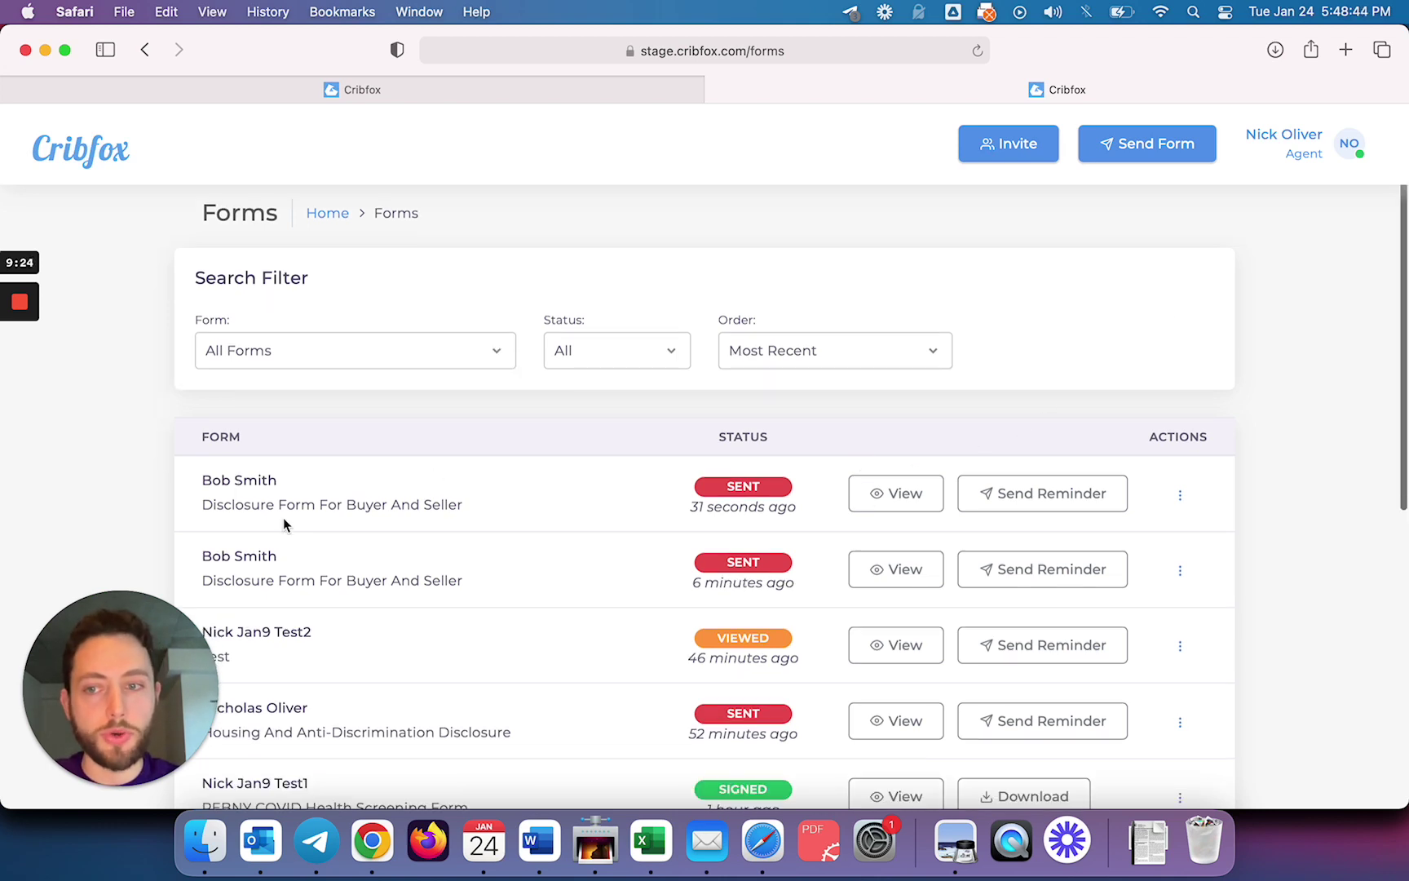
left_click(98, 154)
left_click(632, 340)
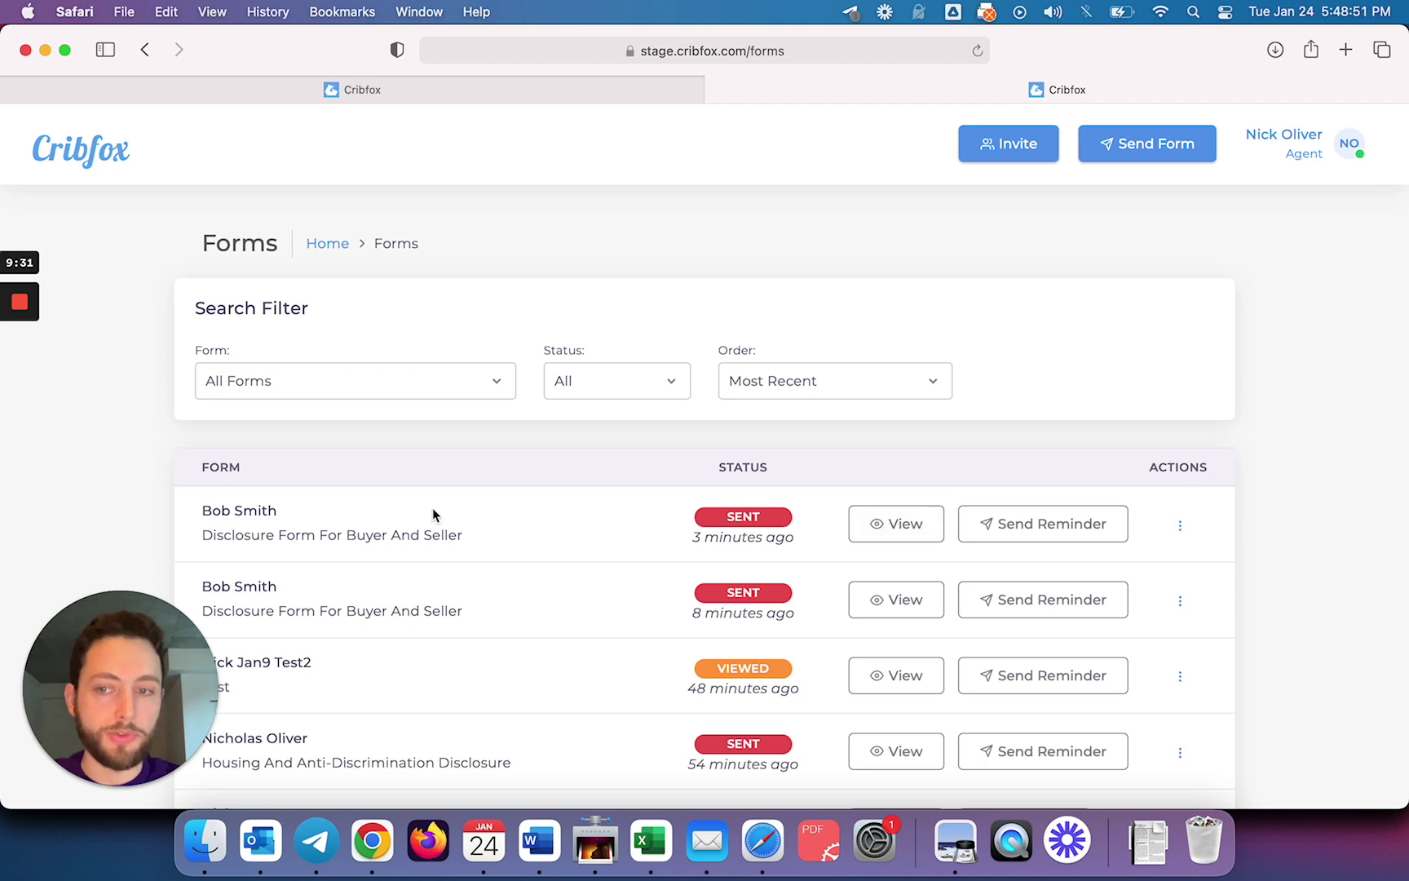
left_click(897, 531)
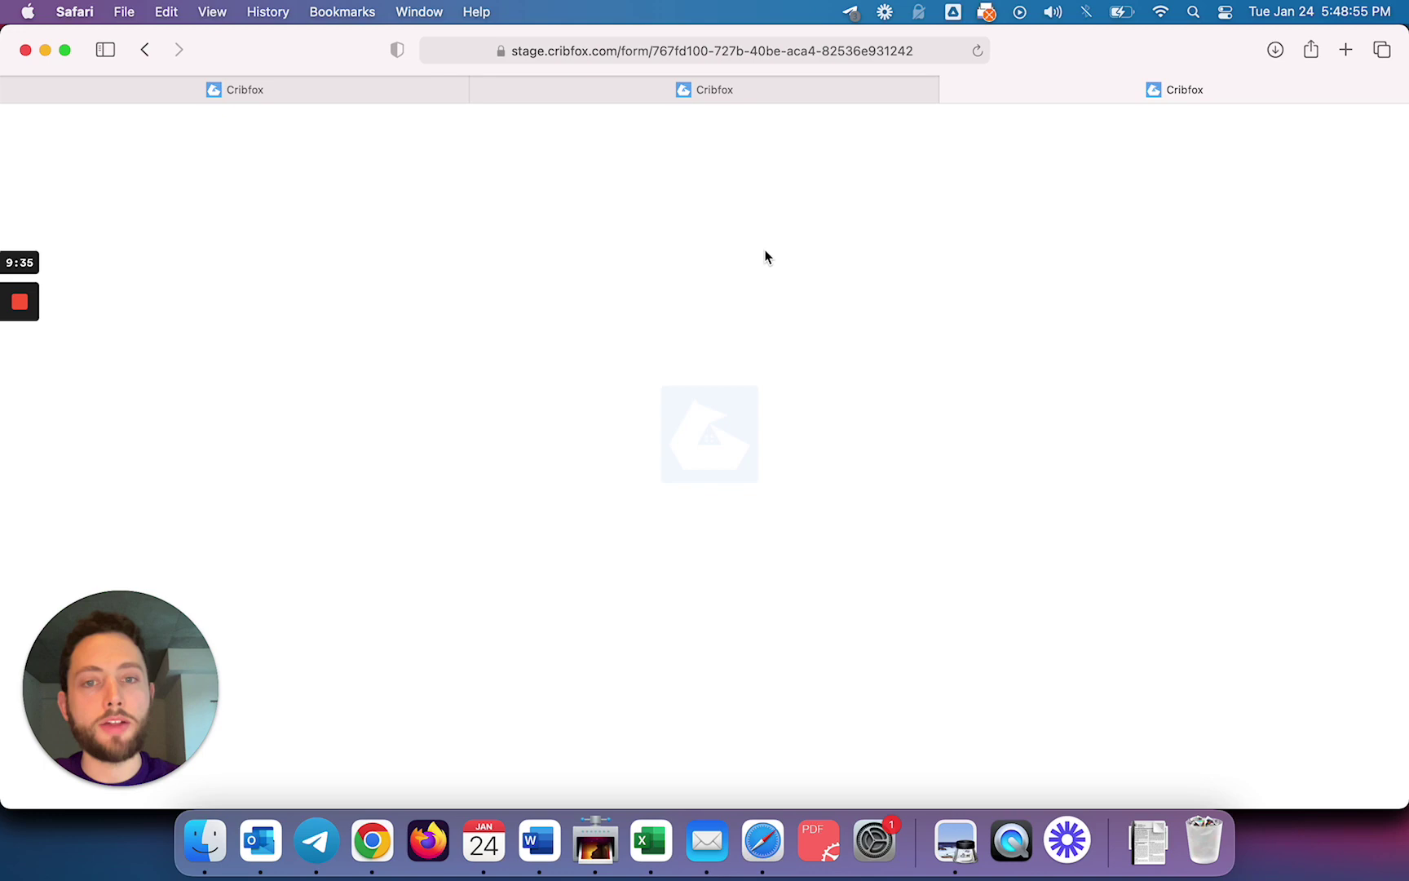
scroll(766, 257, "down", 20)
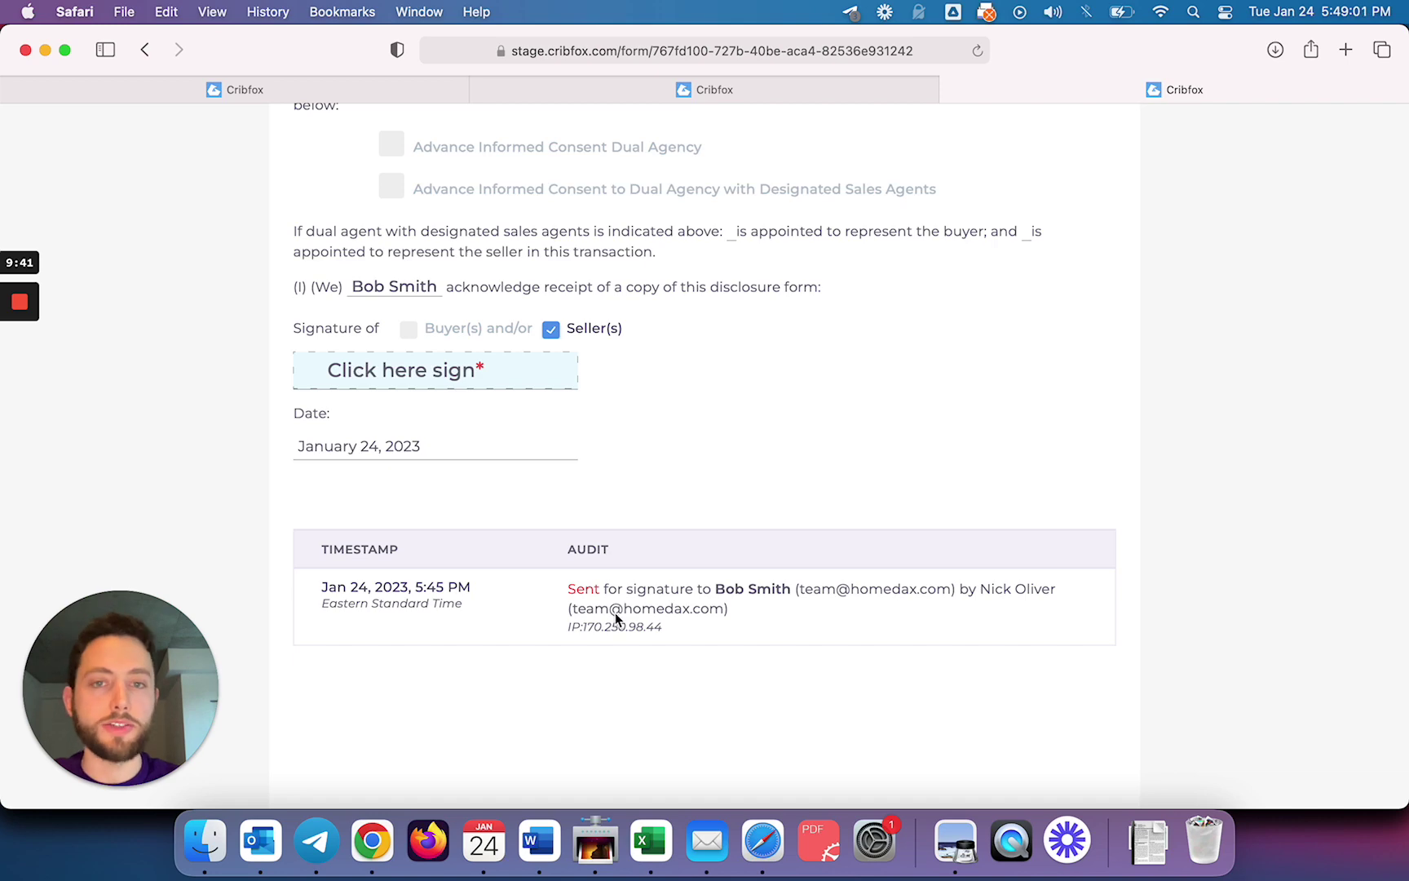
scroll(616, 619, "up", 20)
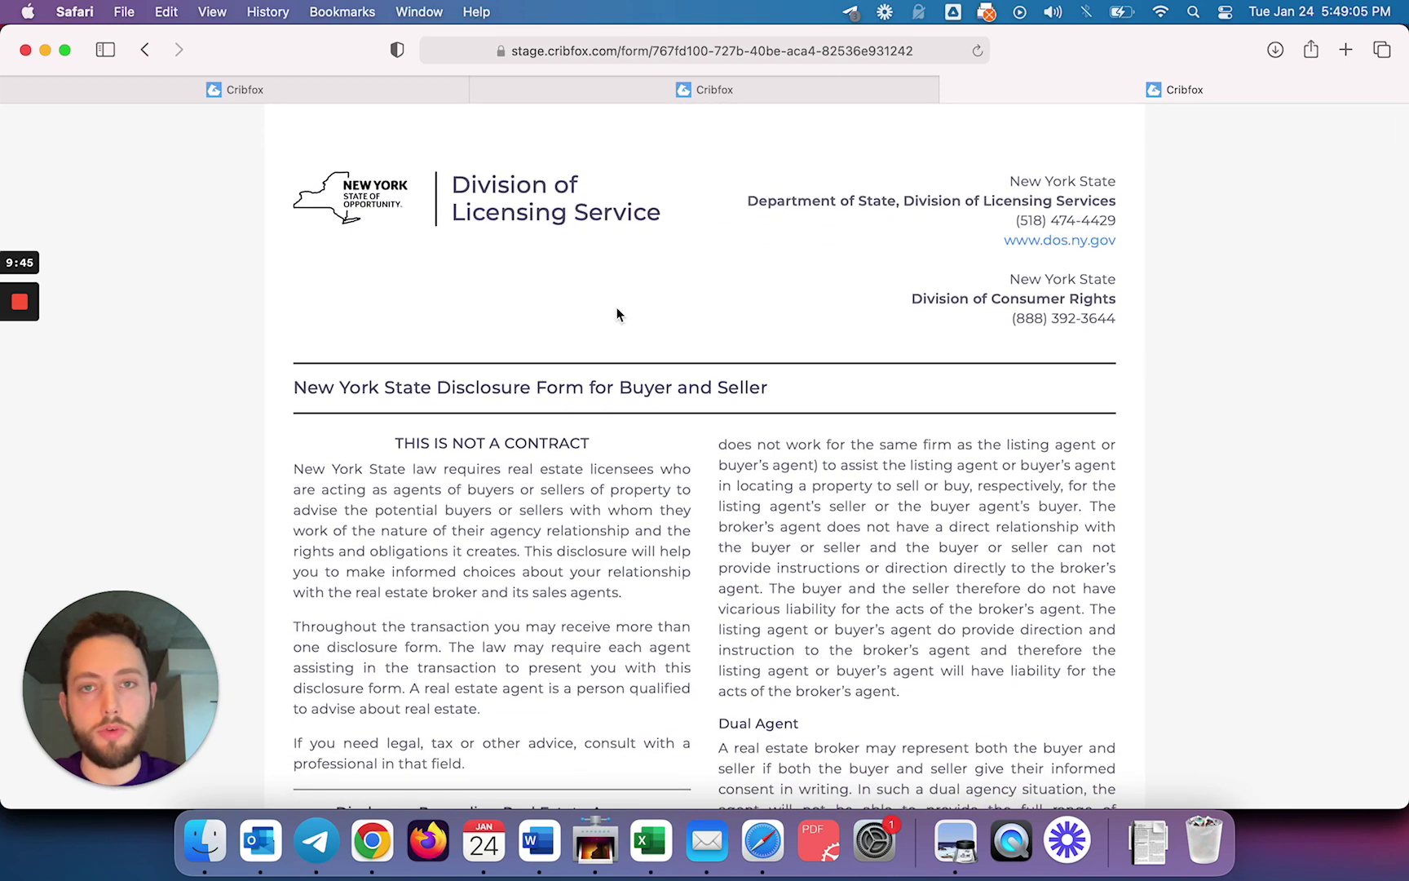
mouse_move(619, 100)
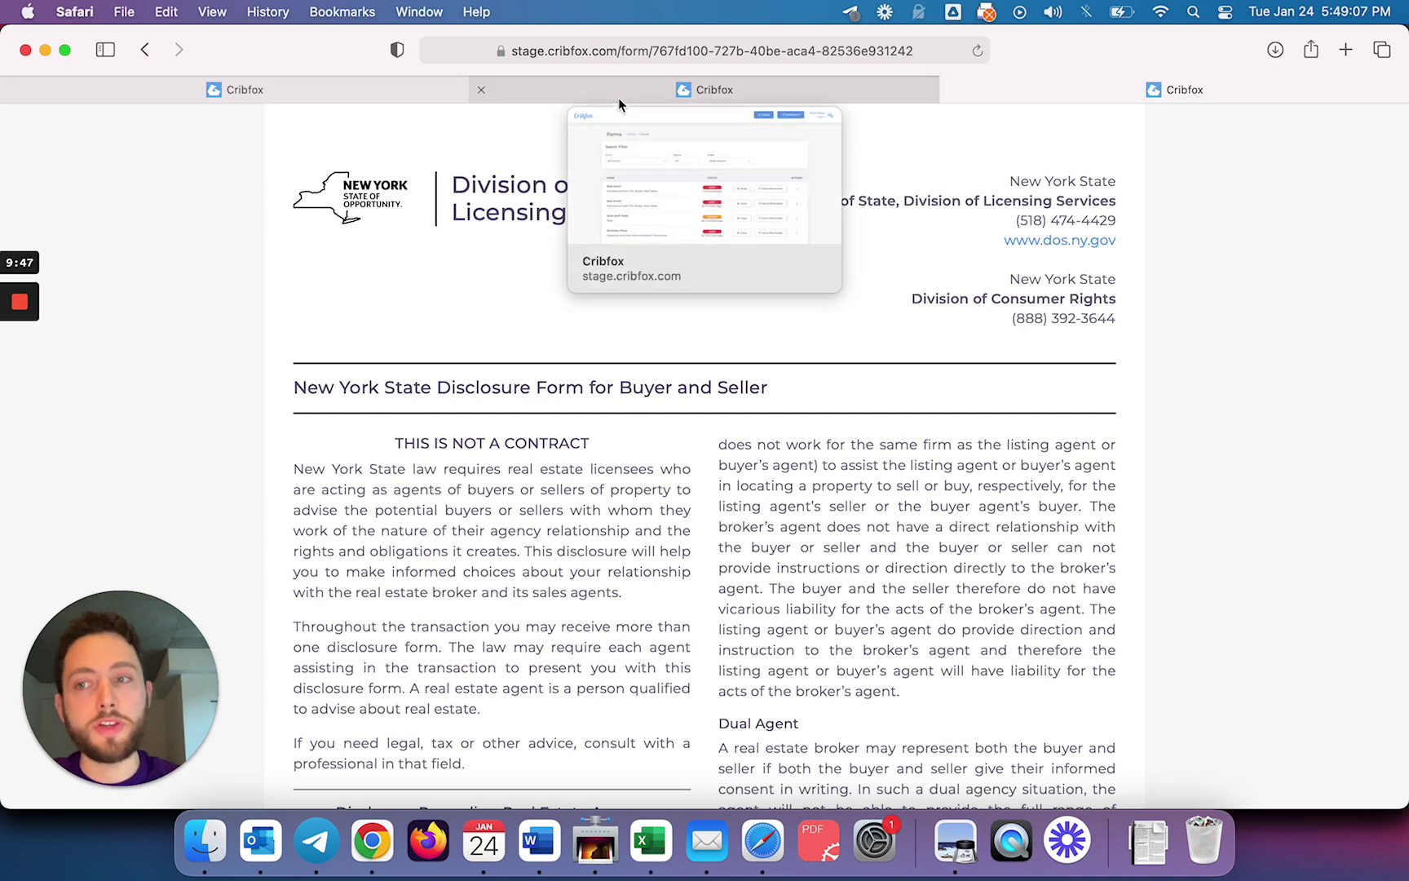